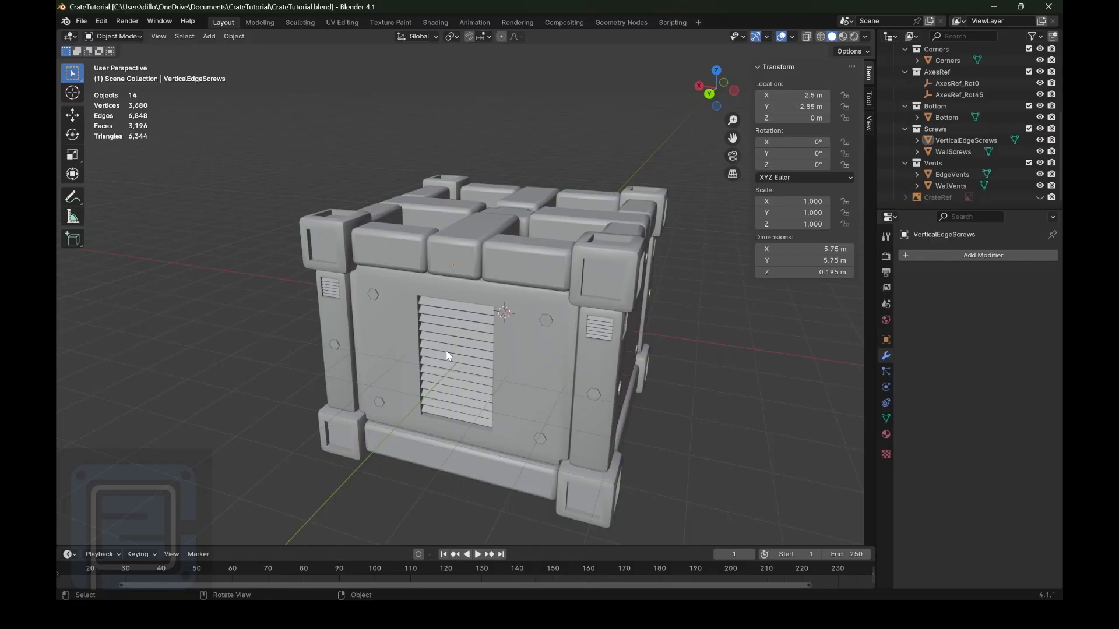
- Sketch a freehand wireframe cube in the empty space above the crate with the Annotate tool
scroll(621, 213, down, 1)
drag(733, 139, 707, 218)
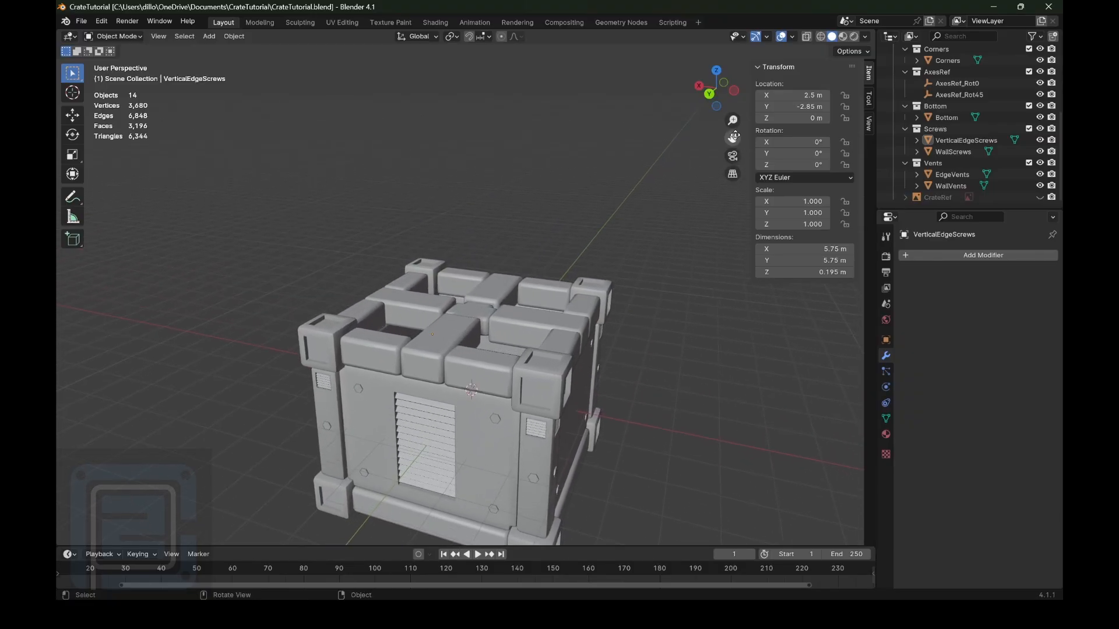
drag(73, 197, 124, 198)
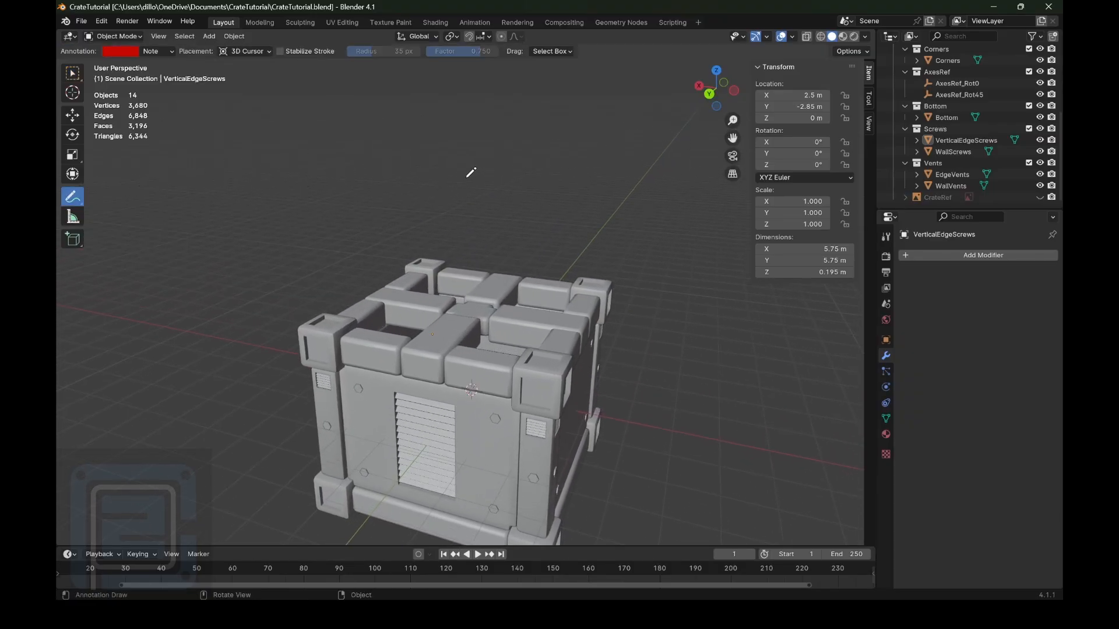
scroll(460, 174, up, 1)
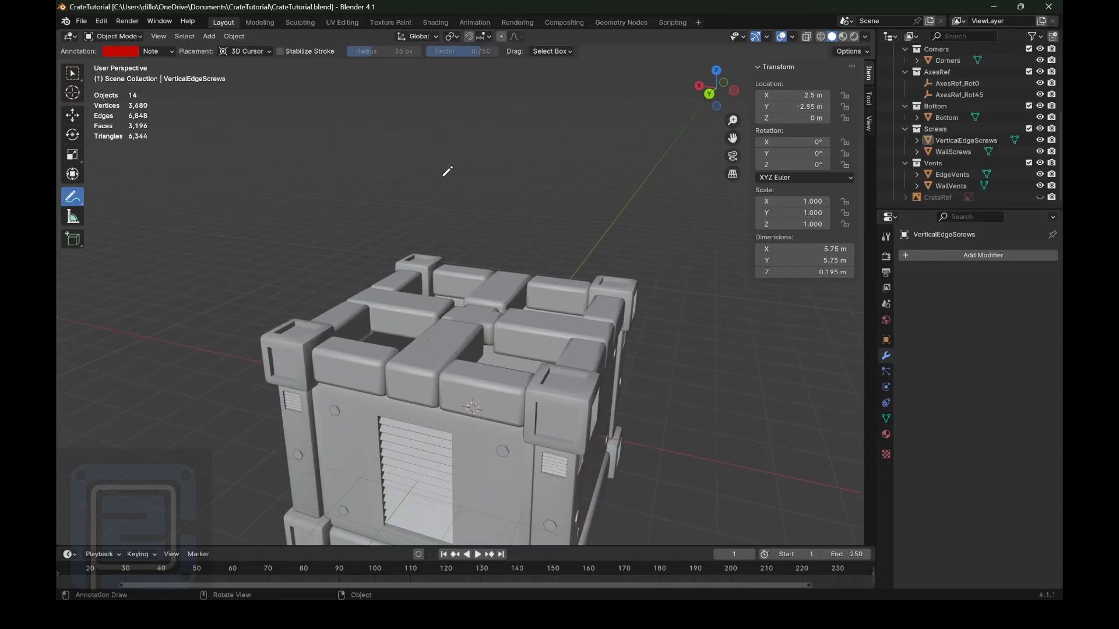
mouse_move(435, 157)
mouse_down()
mouse_move(437, 185)
mouse_move(482, 196)
mouse_move(489, 153)
mouse_move(449, 155)
mouse_move(463, 134)
mouse_move(496, 138)
mouse_up()
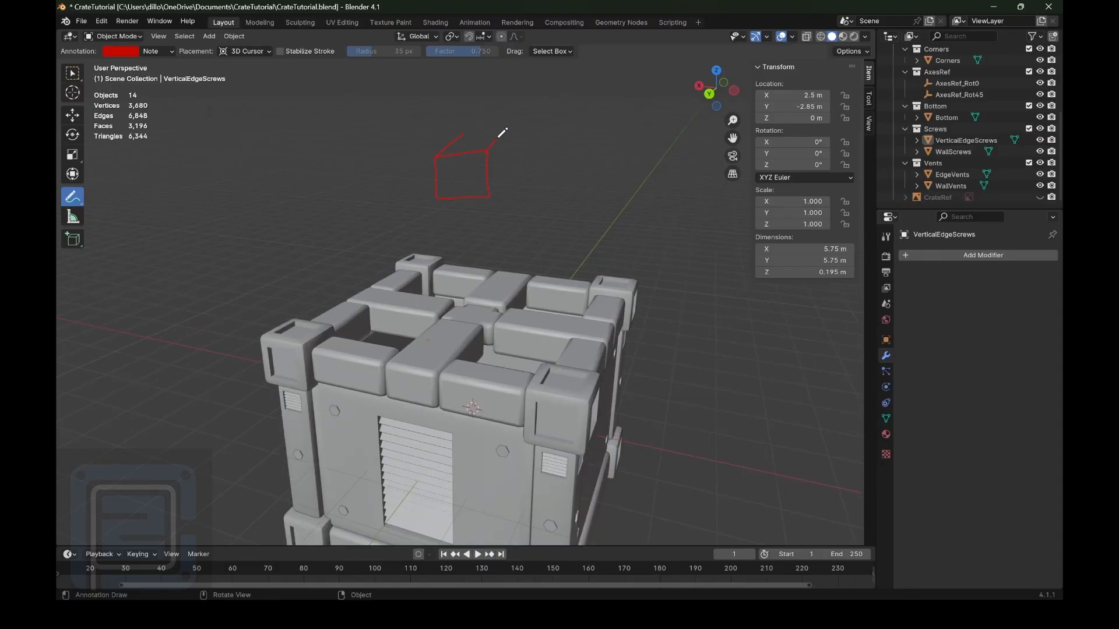
mouse_move(488, 198)
mouse_down()
mouse_move(504, 176)
mouse_move(487, 134)
mouse_move(499, 133)
mouse_up()
- Trace seam lines along the sketched cube's right-hand edges and draw its right face unfolding outward
scroll(562, 211, up, 2)
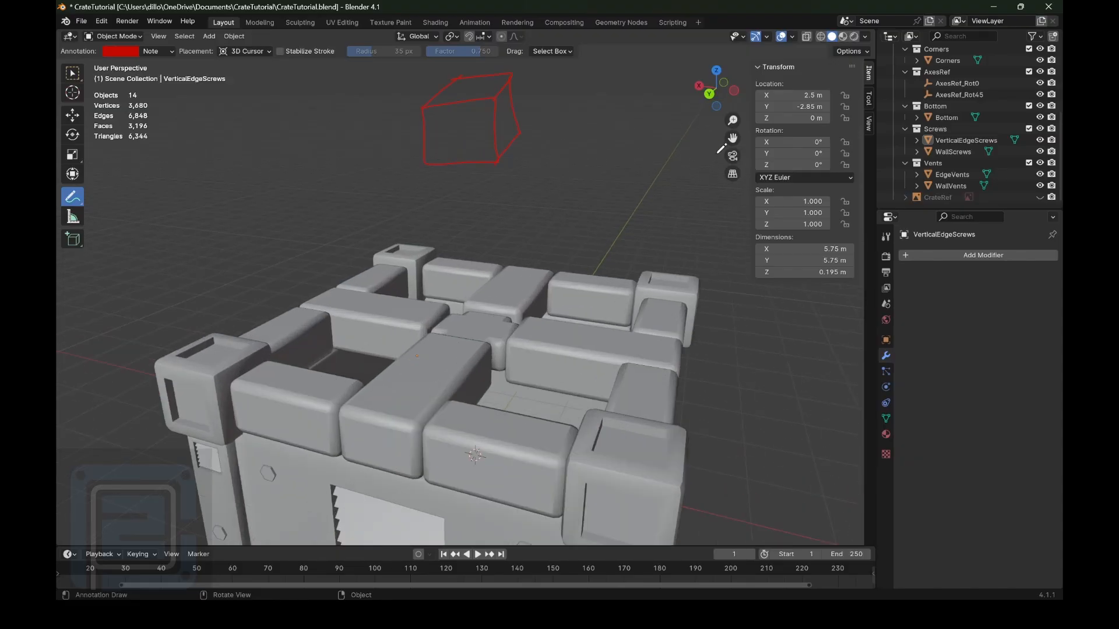
drag(730, 140, 708, 237)
scroll(653, 155, down, 2)
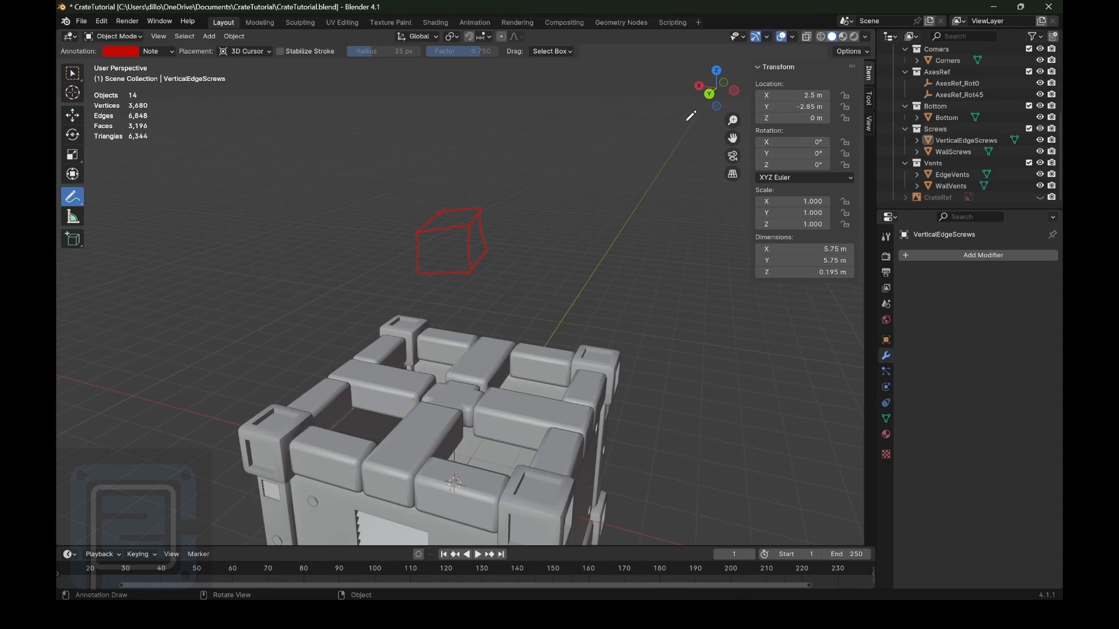
drag(732, 137, 715, 106)
scroll(518, 211, up, 1)
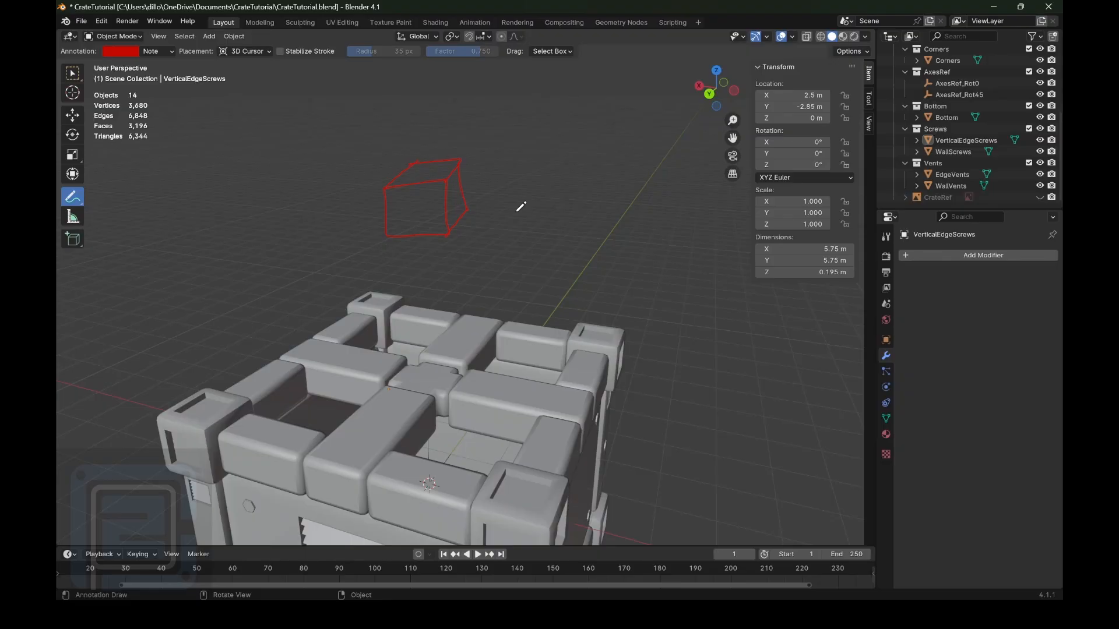
scroll(463, 153, up, 2)
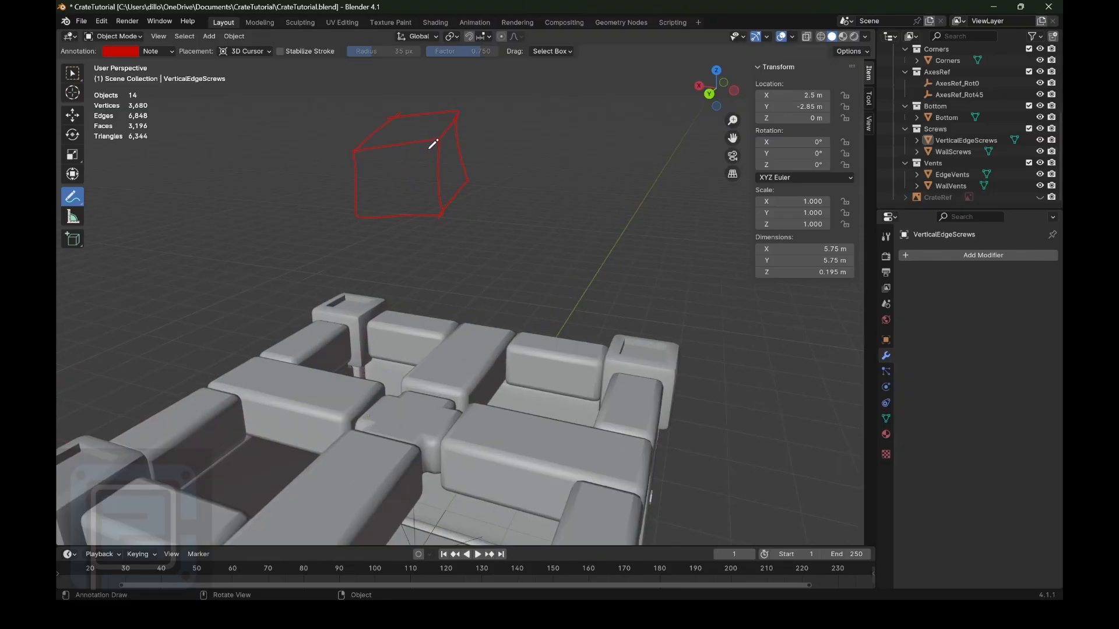
drag(441, 142, 454, 199)
mouse_move(448, 166)
mouse_down()
mouse_move(513, 185)
mouse_move(442, 215)
mouse_up()
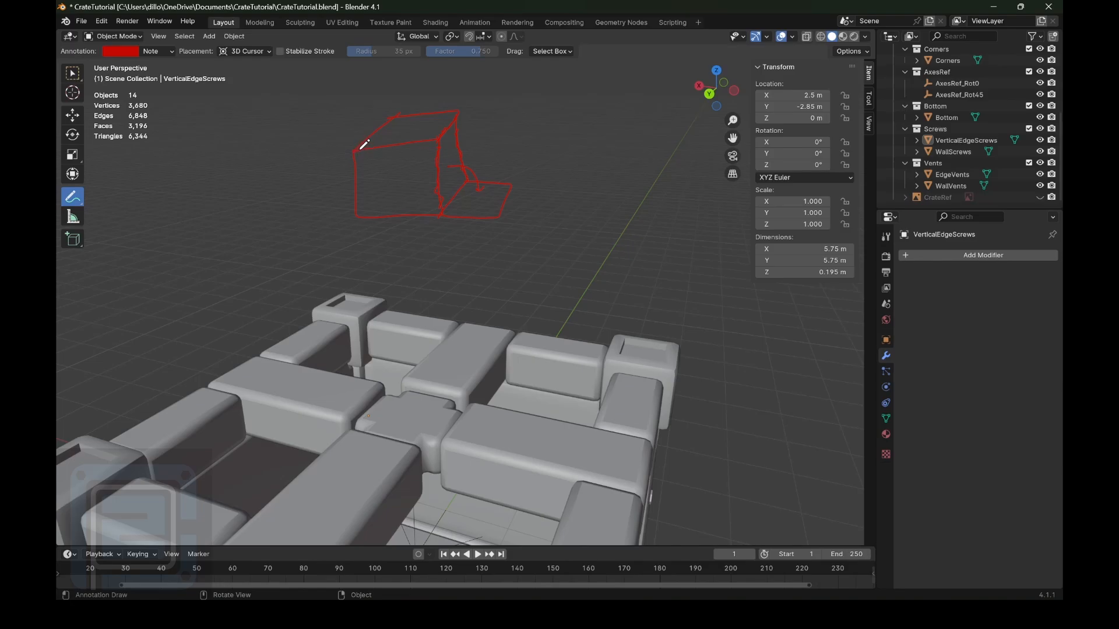
- Trace seams around the sketched cube's front face and draw the front, left and rear faces folding outward
drag(365, 145, 436, 138)
mouse_move(351, 156)
mouse_down()
mouse_move(357, 205)
mouse_move(390, 217)
mouse_move(356, 231)
mouse_move(381, 251)
mouse_move(424, 248)
mouse_move(438, 209)
mouse_up()
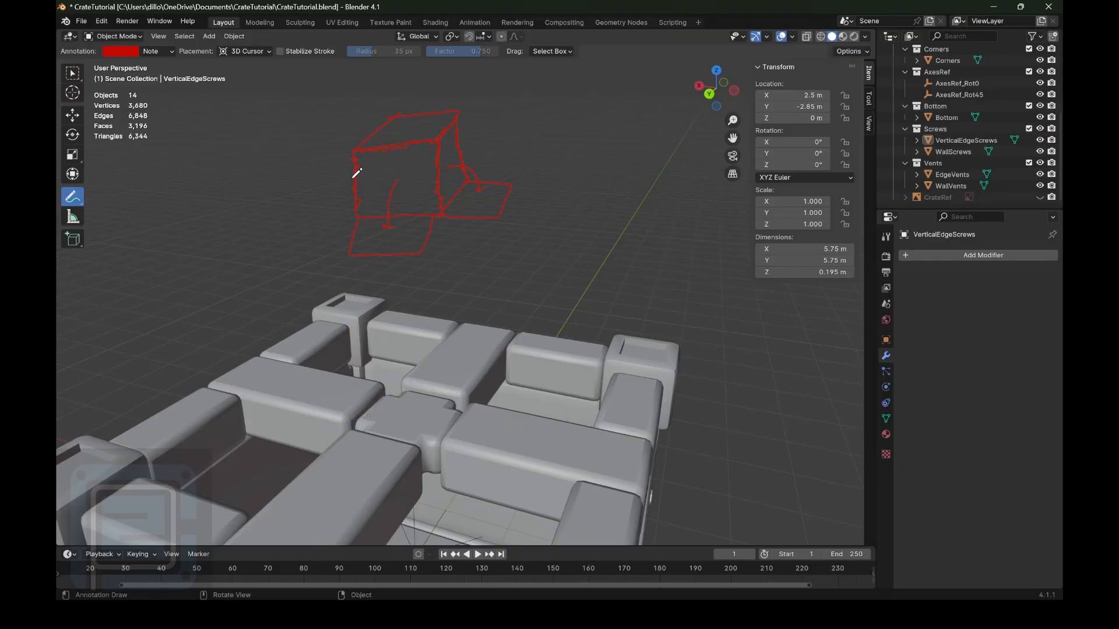
mouse_move(357, 173)
mouse_down()
mouse_move(335, 193)
mouse_move(357, 190)
mouse_move(301, 214)
mouse_move(356, 218)
mouse_up()
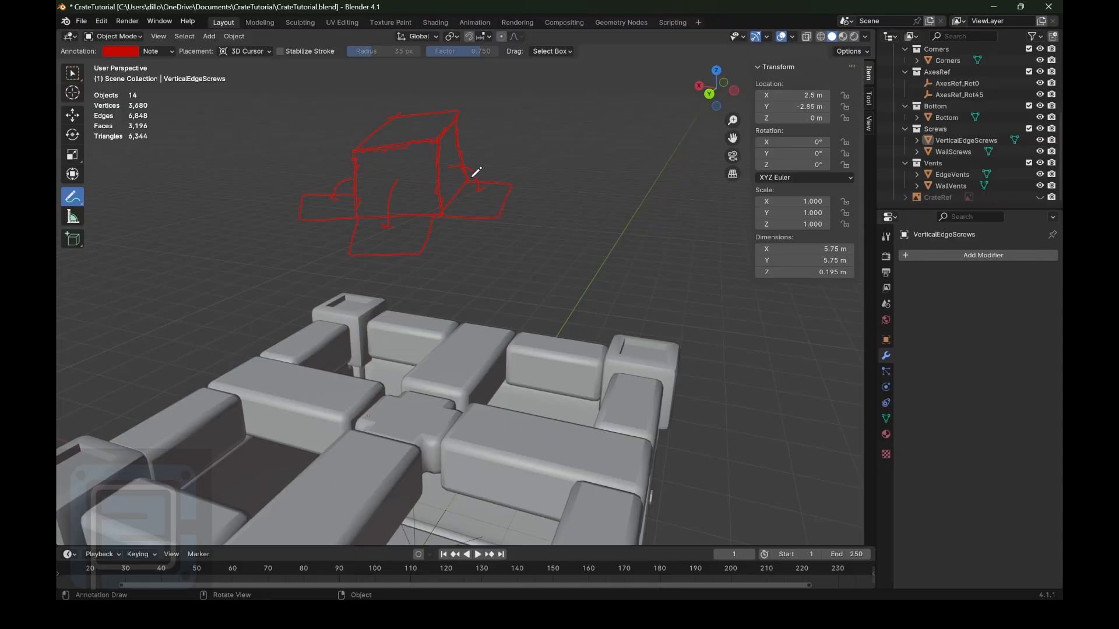
mouse_move(484, 118)
mouse_down()
mouse_move(473, 140)
mouse_move(481, 138)
mouse_up()
drag(409, 88, 415, 115)
key(ctrl)
mouse_move(475, 177)
mouse_down()
mouse_move(490, 150)
mouse_move(462, 146)
mouse_move(499, 132)
mouse_move(473, 114)
mouse_up()
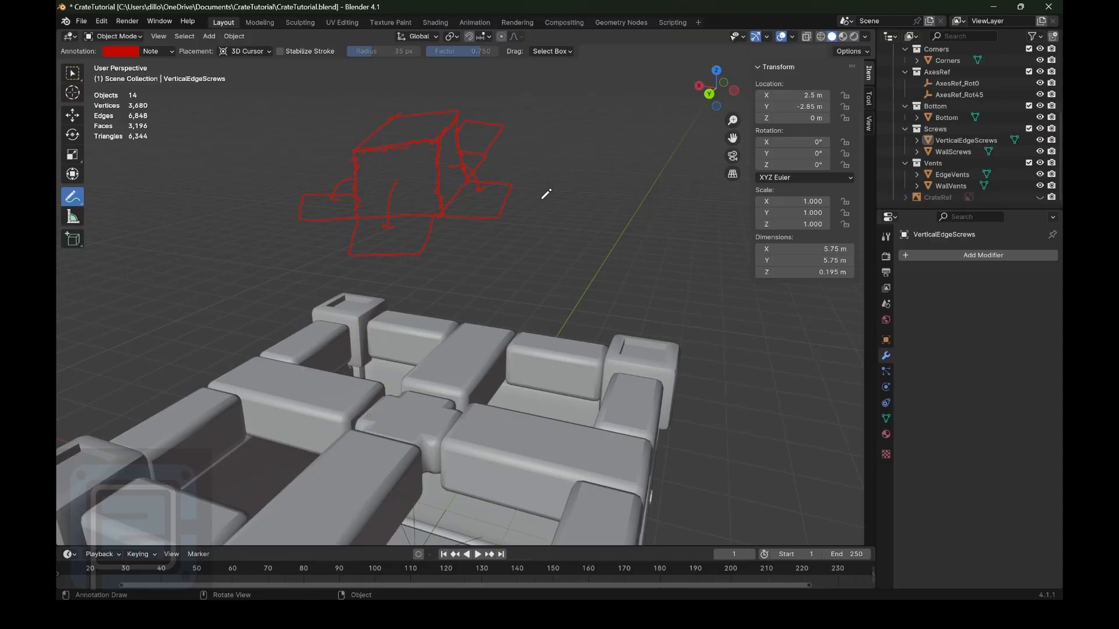
- Draw the cube's flattened cross-shaped net beside the cube sketch and label it "2D"
drag(732, 137, 616, 150)
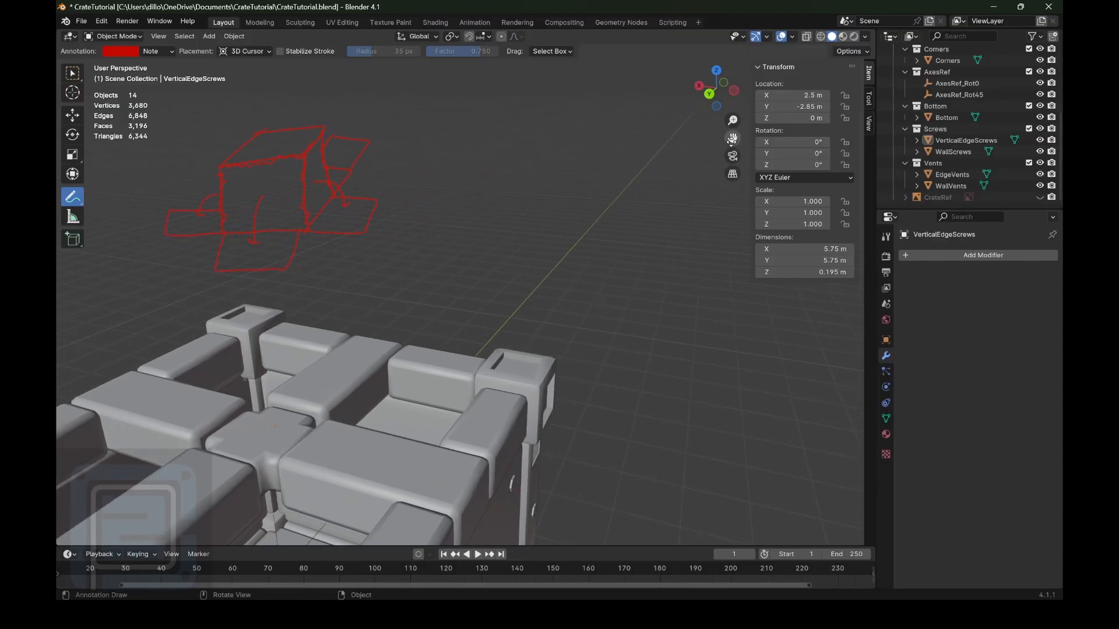
mouse_move(542, 171)
mouse_down()
mouse_move(543, 190)
mouse_move(563, 185)
mouse_move(542, 170)
mouse_move(545, 154)
mouse_move(565, 169)
mouse_up()
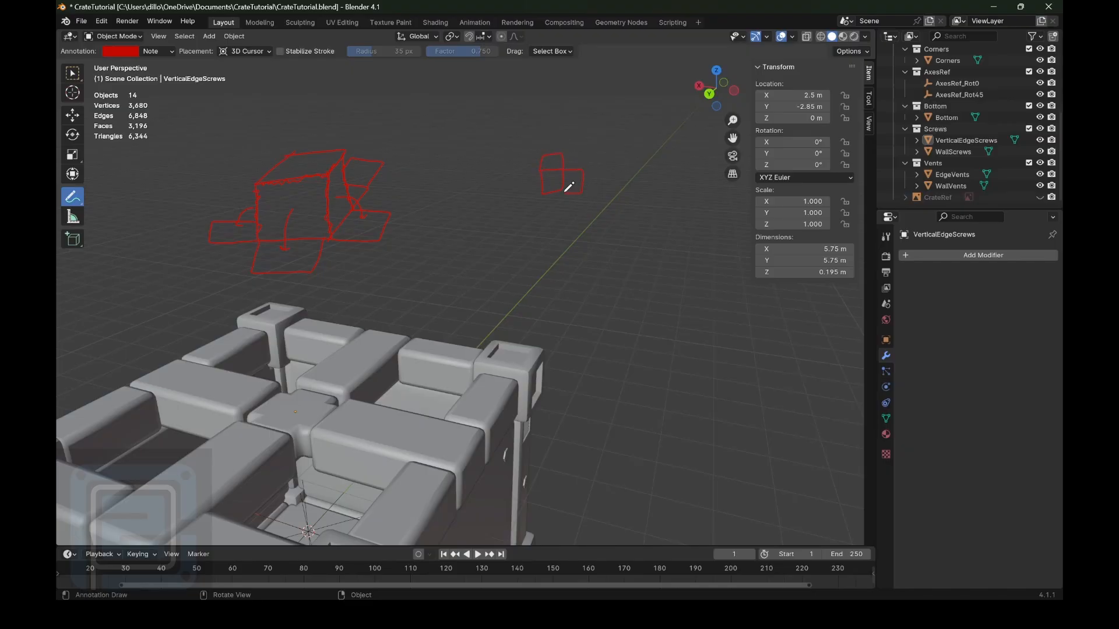
mouse_move(562, 211)
mouse_down()
mouse_move(542, 201)
mouse_move(541, 182)
mouse_move(526, 184)
mouse_move(535, 171)
mouse_up()
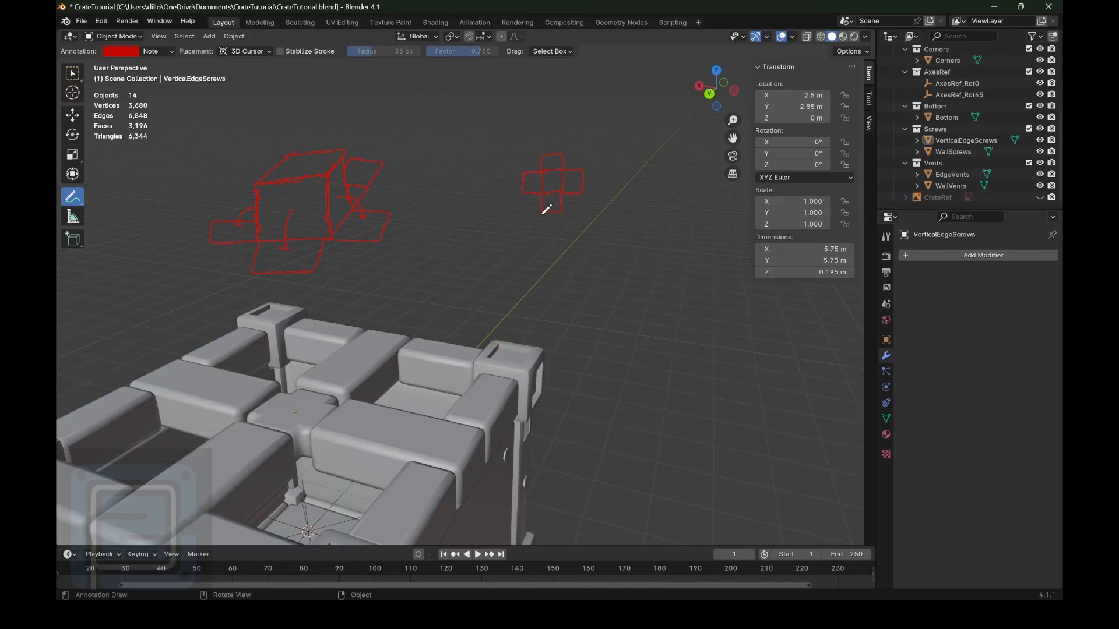
mouse_move(541, 212)
mouse_down()
mouse_move(561, 234)
mouse_move(564, 207)
mouse_up()
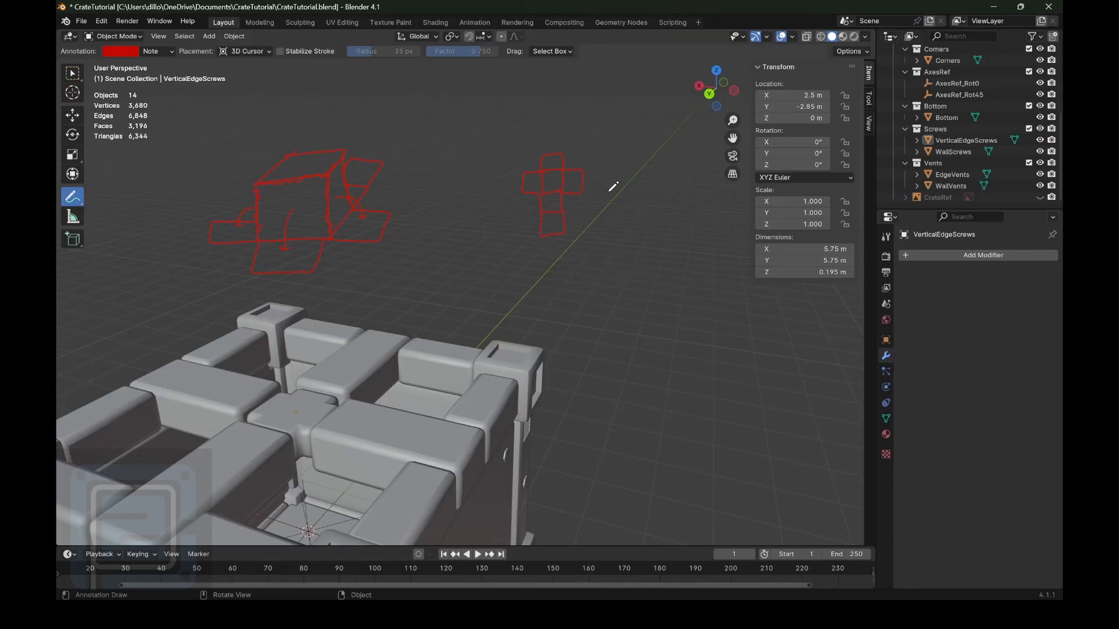
mouse_move(611, 191)
mouse_down()
mouse_move(618, 202)
mouse_move(635, 192)
mouse_up()
- Draw an arrow labelled "unwrapping" from the cube sketch to the net, and label the cube's marked edges "seams"
mouse_move(345, 266)
mouse_down()
mouse_move(443, 286)
mouse_move(521, 245)
mouse_move(521, 261)
mouse_up()
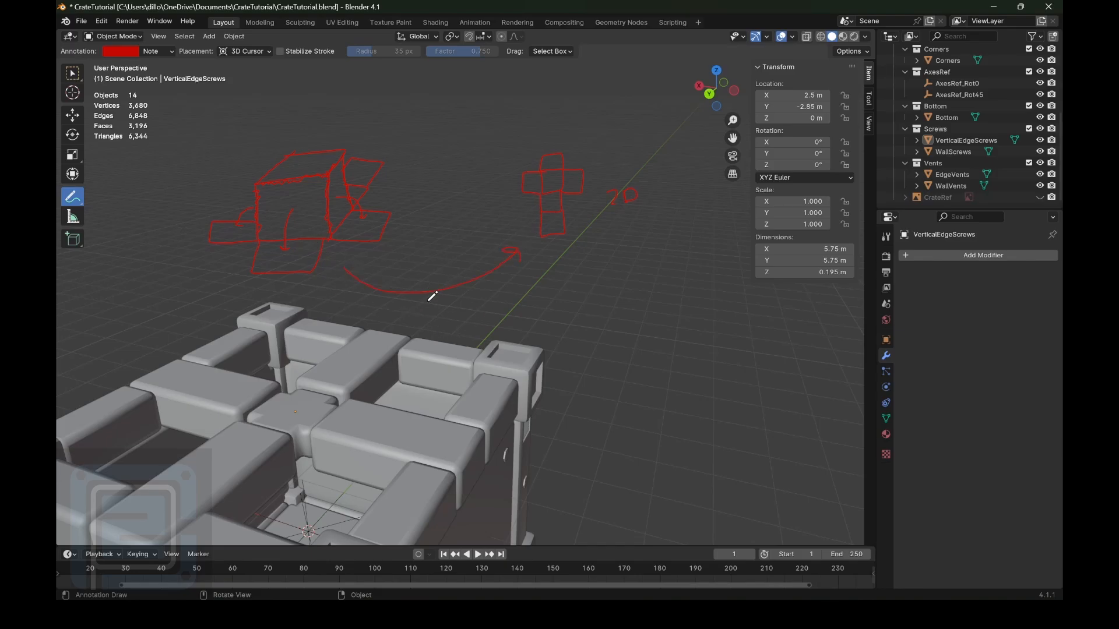
mouse_move(420, 304)
mouse_down()
mouse_move(498, 303)
mouse_move(504, 287)
mouse_move(515, 299)
mouse_move(516, 284)
mouse_move(522, 296)
mouse_move(542, 287)
mouse_move(556, 294)
mouse_move(558, 328)
mouse_move(544, 327)
mouse_up()
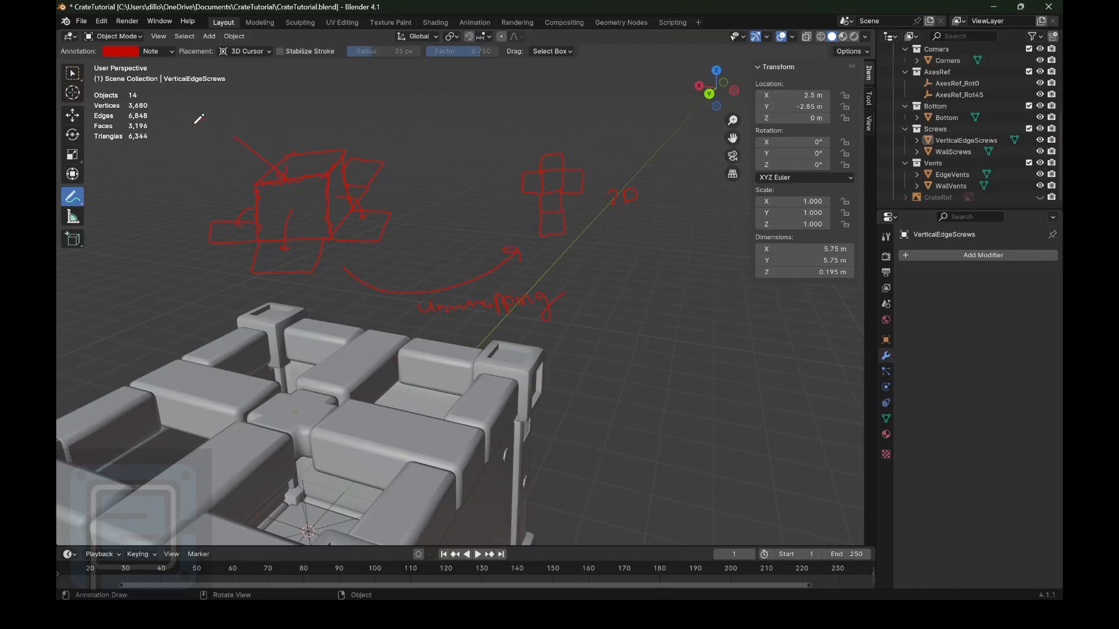
mouse_move(204, 119)
mouse_down()
mouse_move(201, 130)
mouse_move(248, 113)
mouse_up()
drag(259, 104, 253, 115)
- Draw a horizontal axis labelled U and a vertical axis labelled V around the flattened net
drag(525, 251, 675, 234)
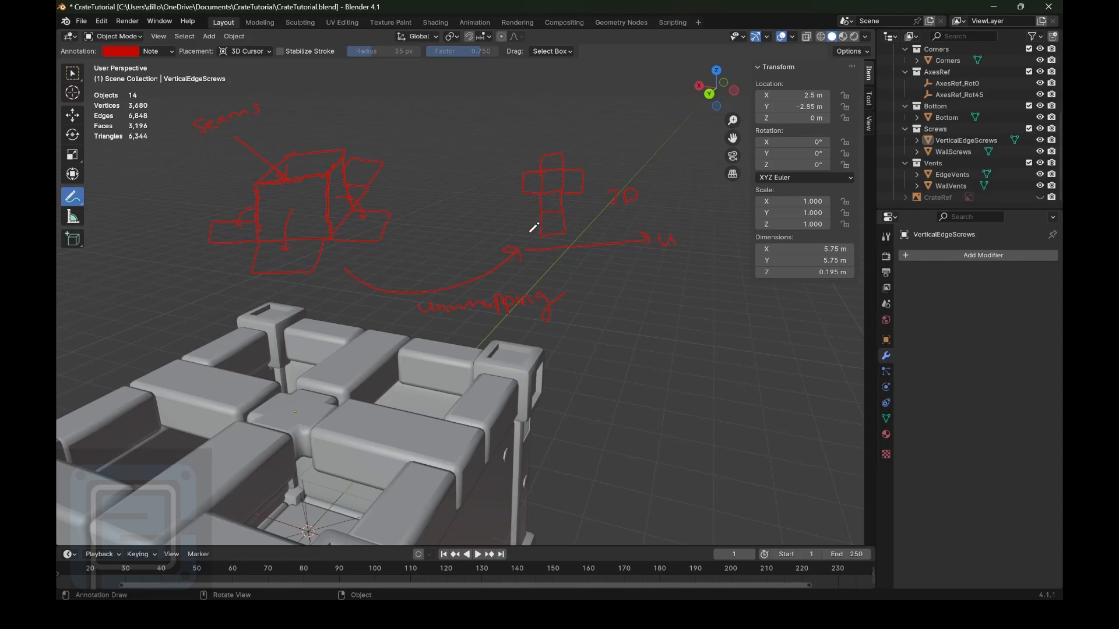
mouse_move(524, 249)
mouse_down()
mouse_move(511, 135)
mouse_move(488, 123)
mouse_up()
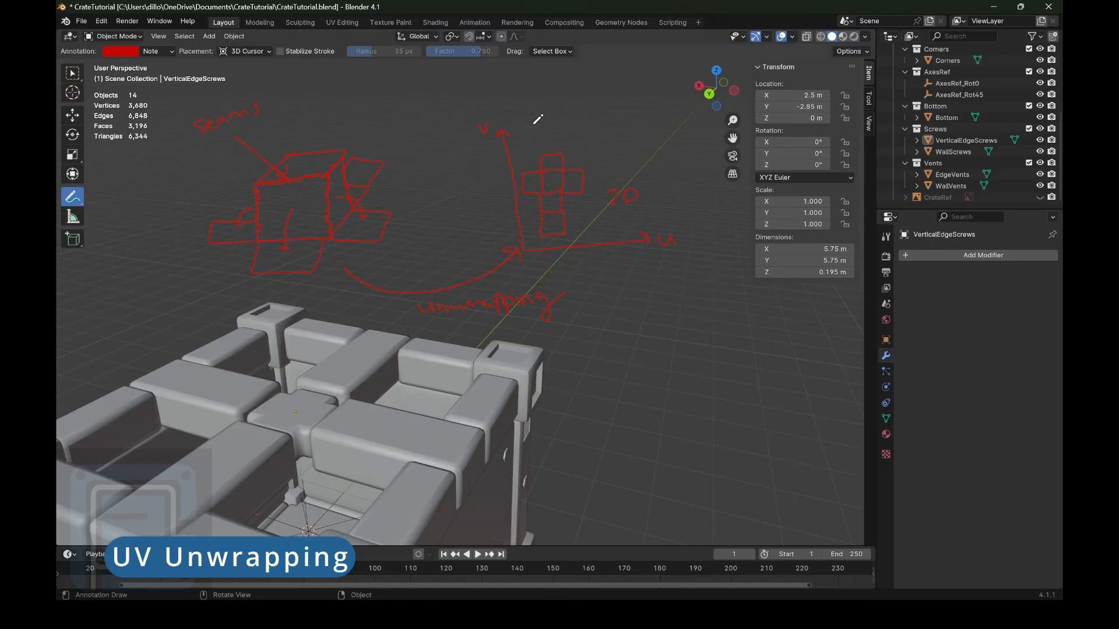
middle_drag(535, 163, 577, 160)
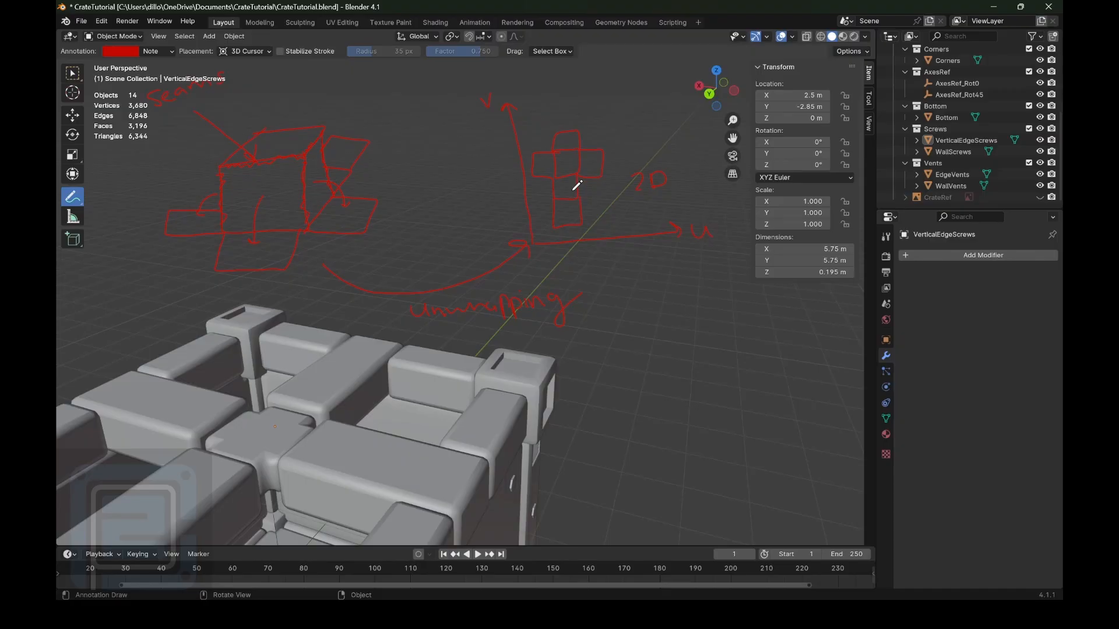
scroll(418, 163, down, 1)
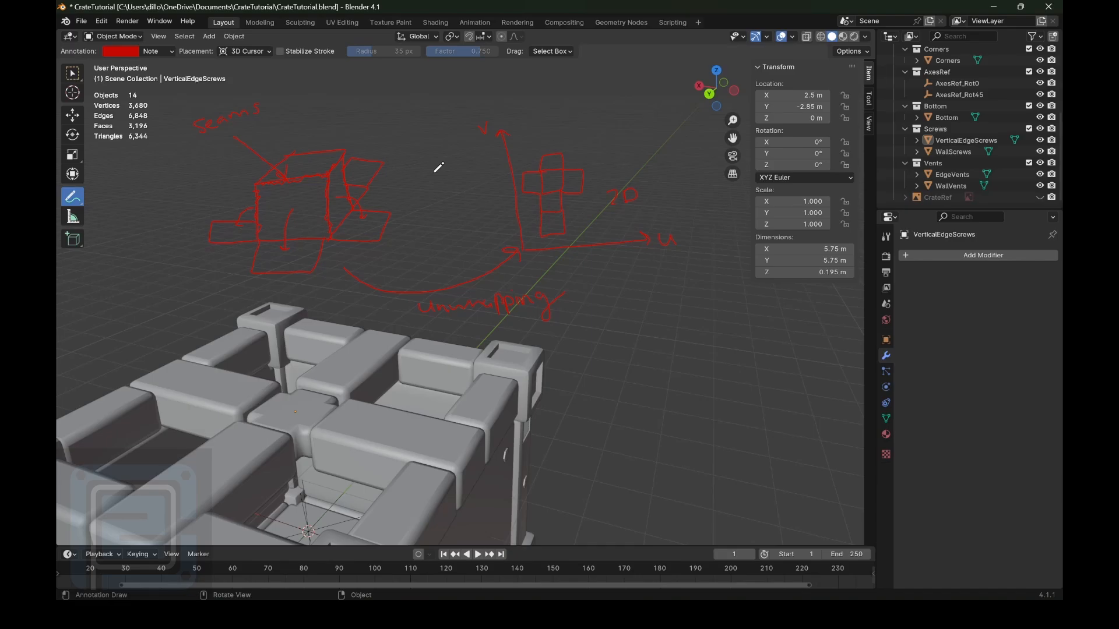
scroll(443, 217, down, 1)
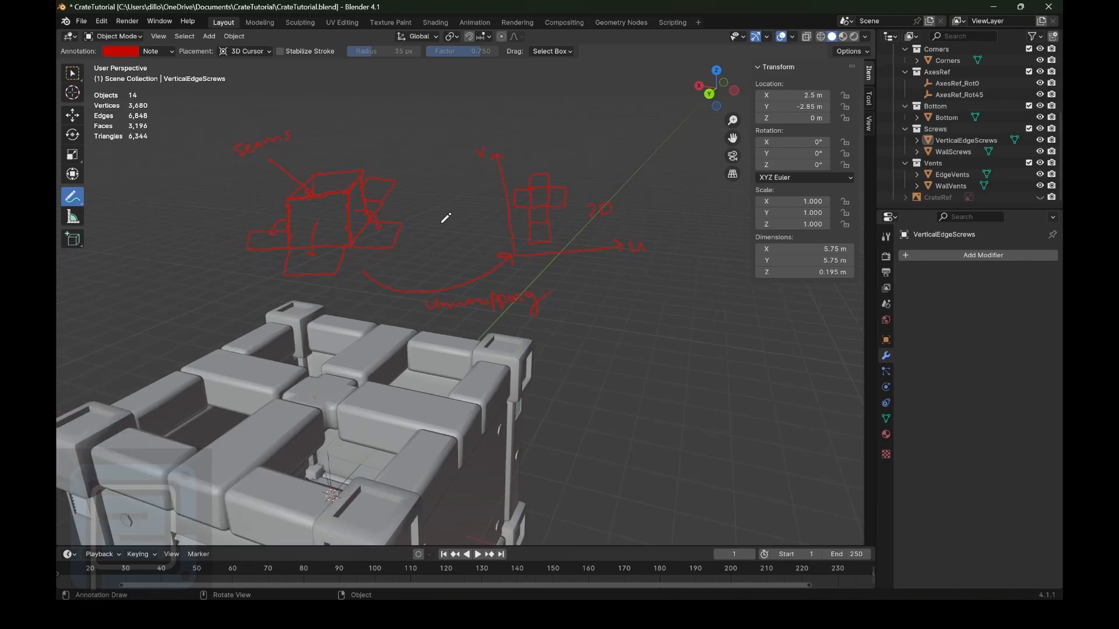
scroll(446, 217, down, 1)
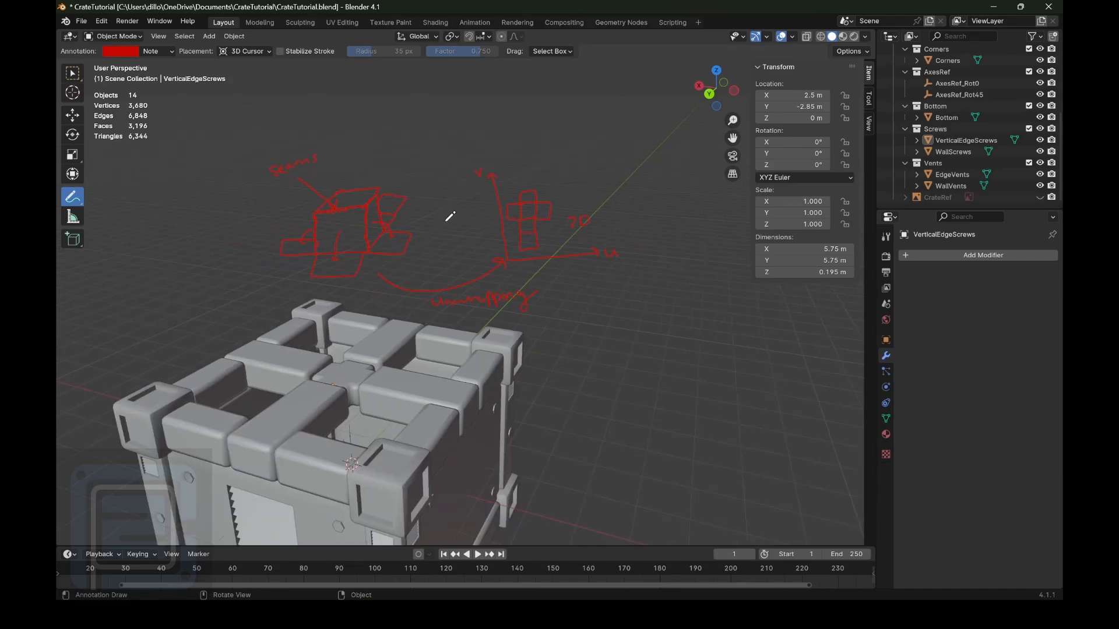
- Erase all annotation strokes above the crate and return to the selection tool
drag(67, 199, 117, 268)
scroll(309, 255, down, 3)
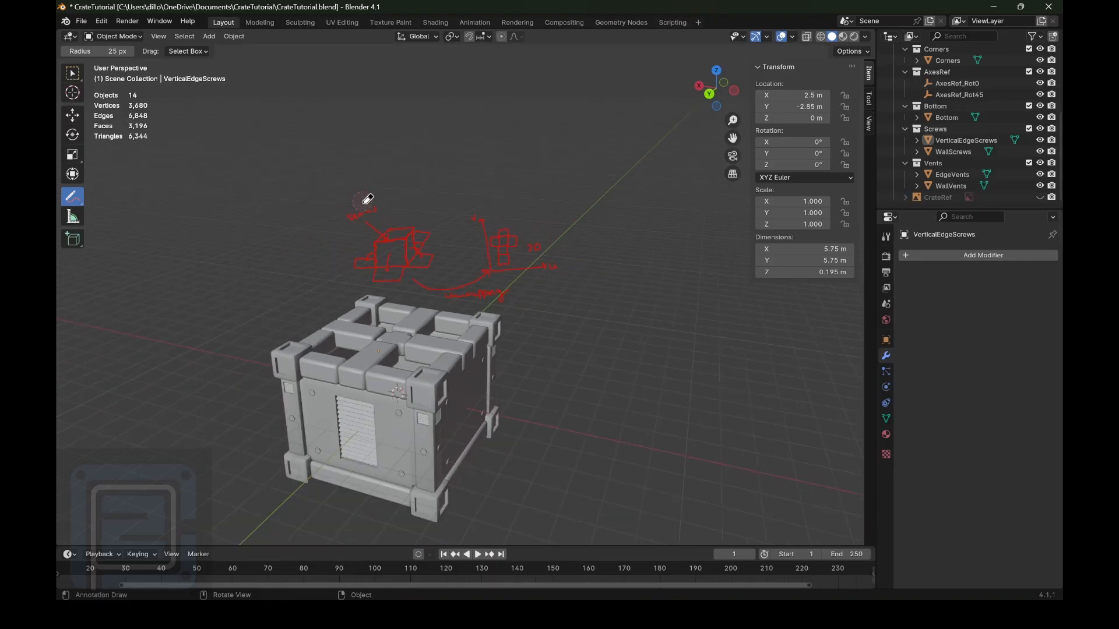
mouse_move(361, 193)
mouse_down()
mouse_move(385, 290)
mouse_move(422, 301)
mouse_move(563, 282)
mouse_up()
click(72, 77)
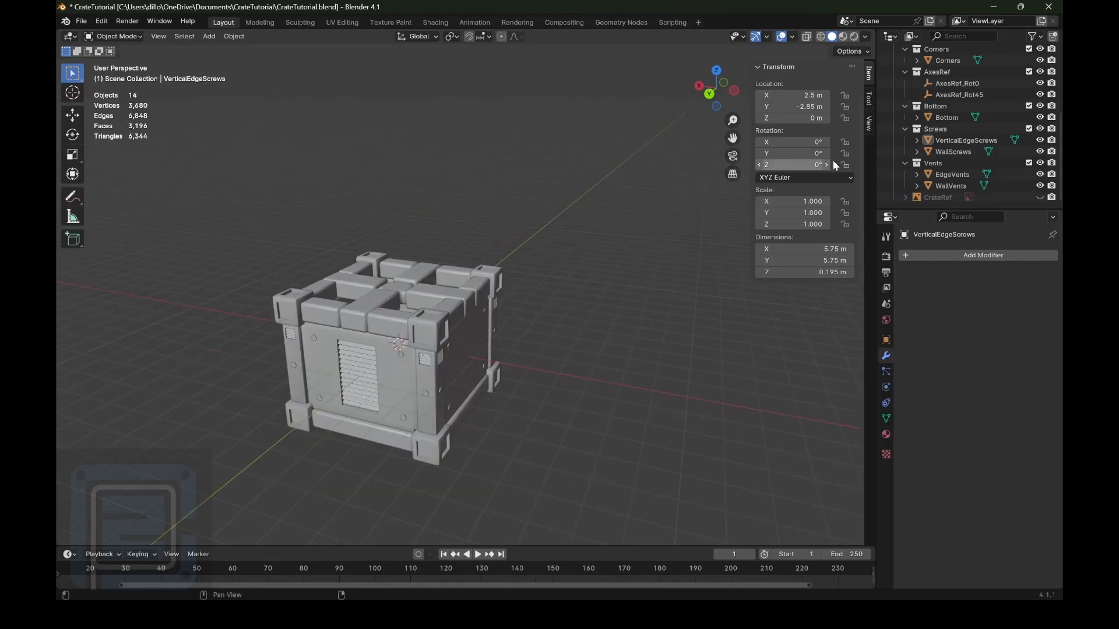
- Collapse and hide the Crate collection, and make the Scene Collection active
scroll(1011, 87, up, 5)
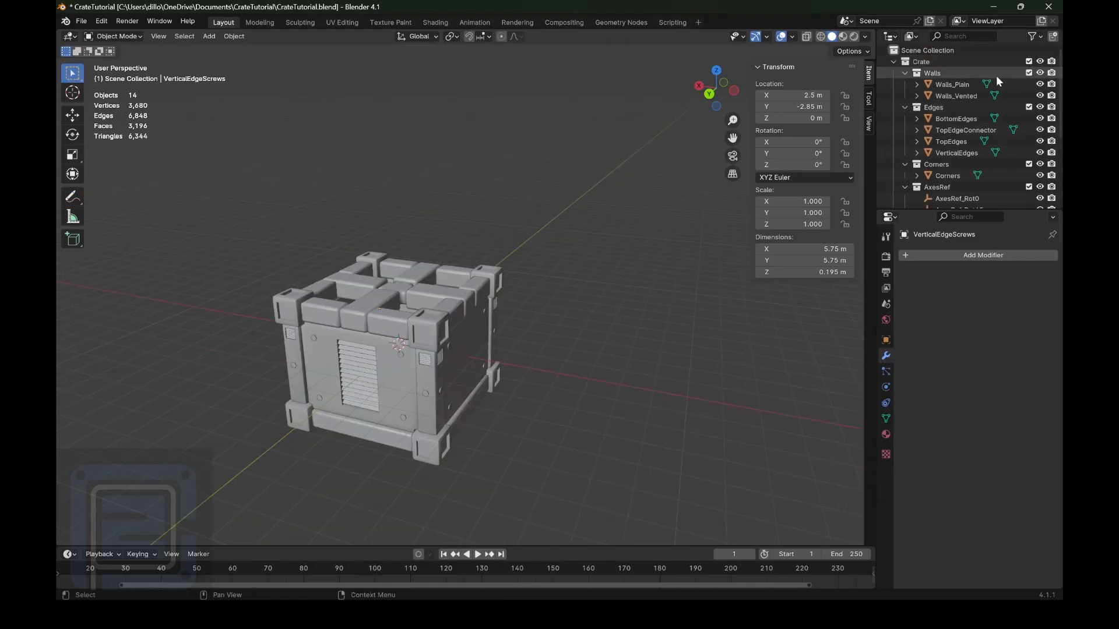
click(892, 61)
click(1040, 62)
click(942, 49)
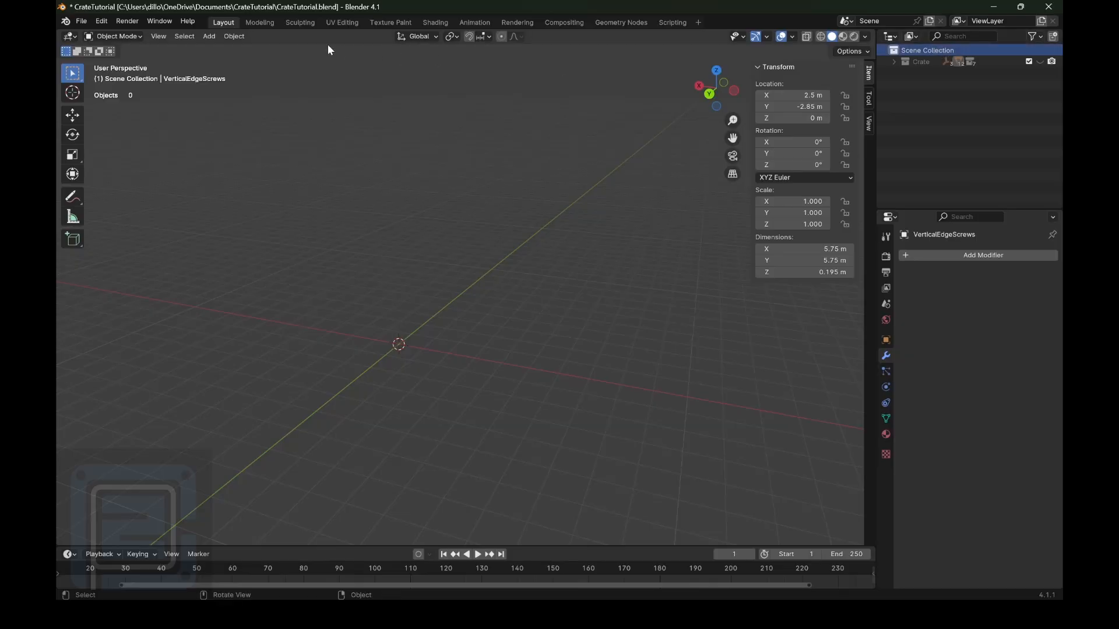
- Add a 2 m cube mesh at the world origin
click(210, 36)
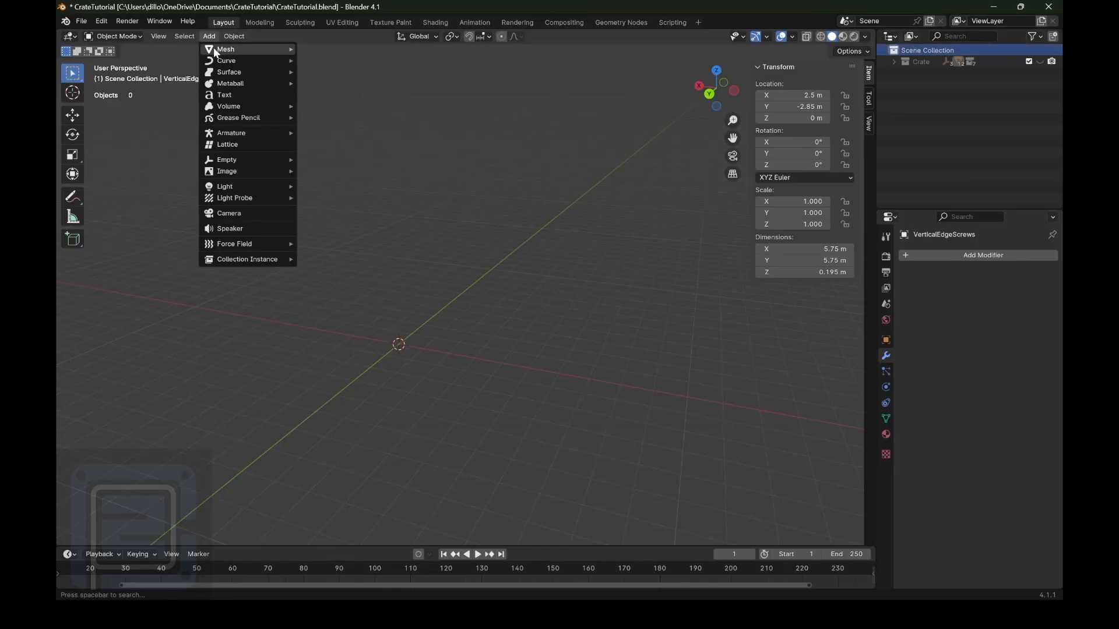
mouse_move(221, 49)
click(323, 61)
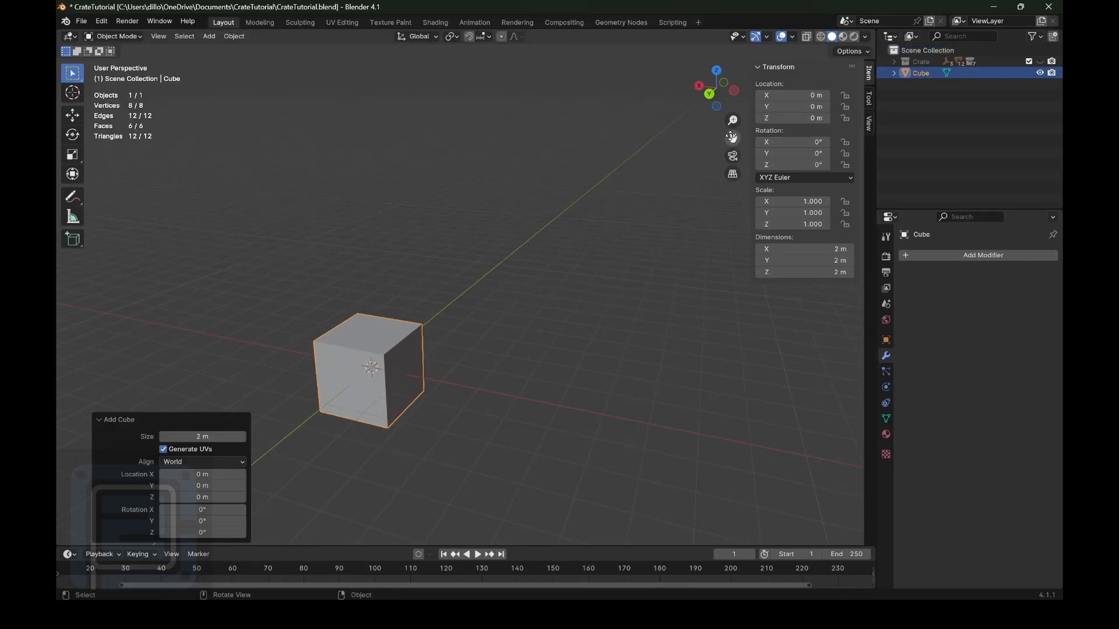
drag(731, 137, 801, 86)
scroll(533, 264, up, 4)
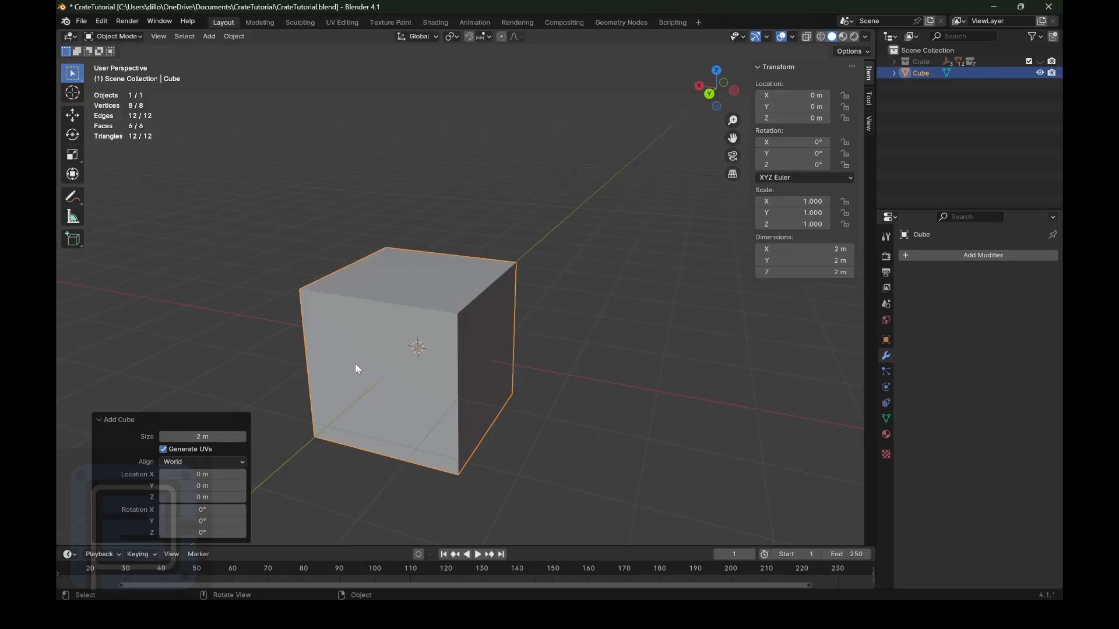
- Switch to the UV Editing workspace with the cube in Edit Mode to show its UV layout
click(341, 24)
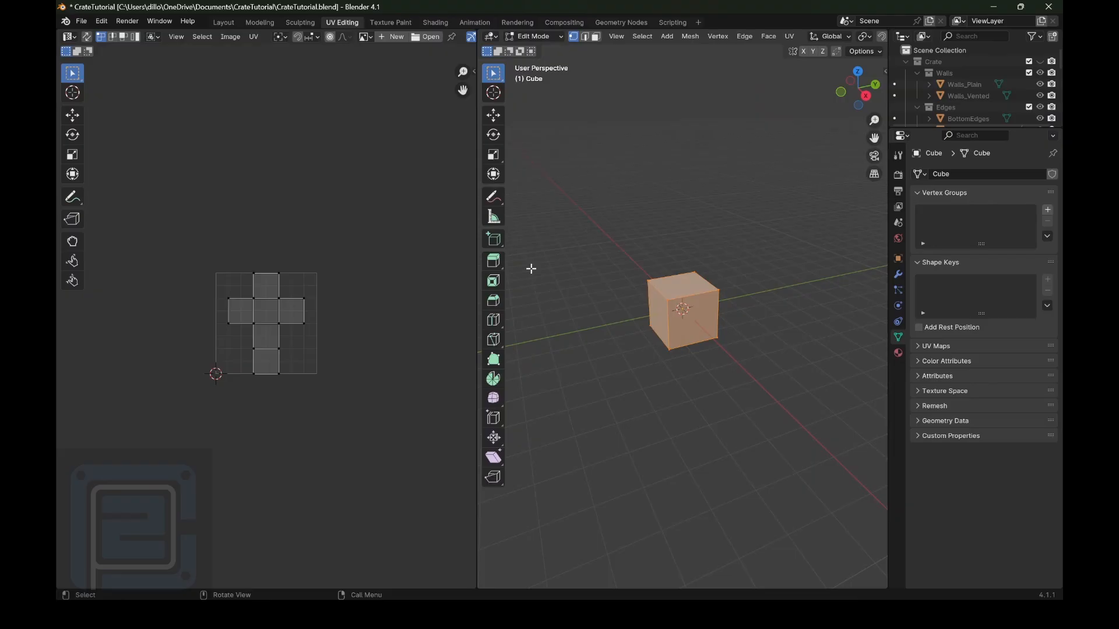
scroll(743, 219, up, 1)
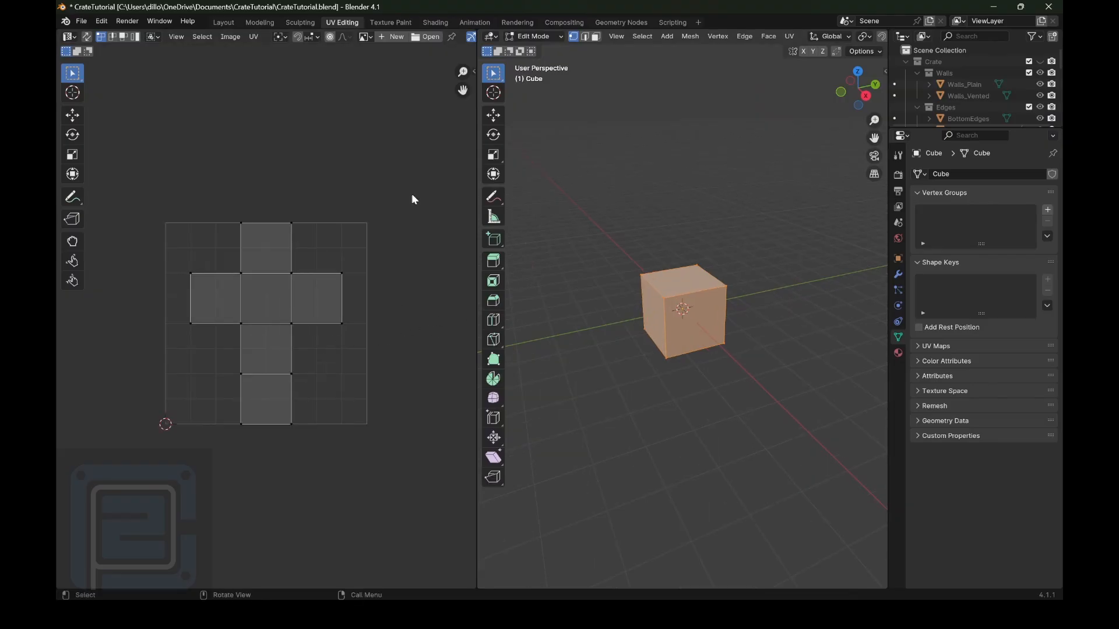
click(69, 37)
scroll(245, 330, up, 1)
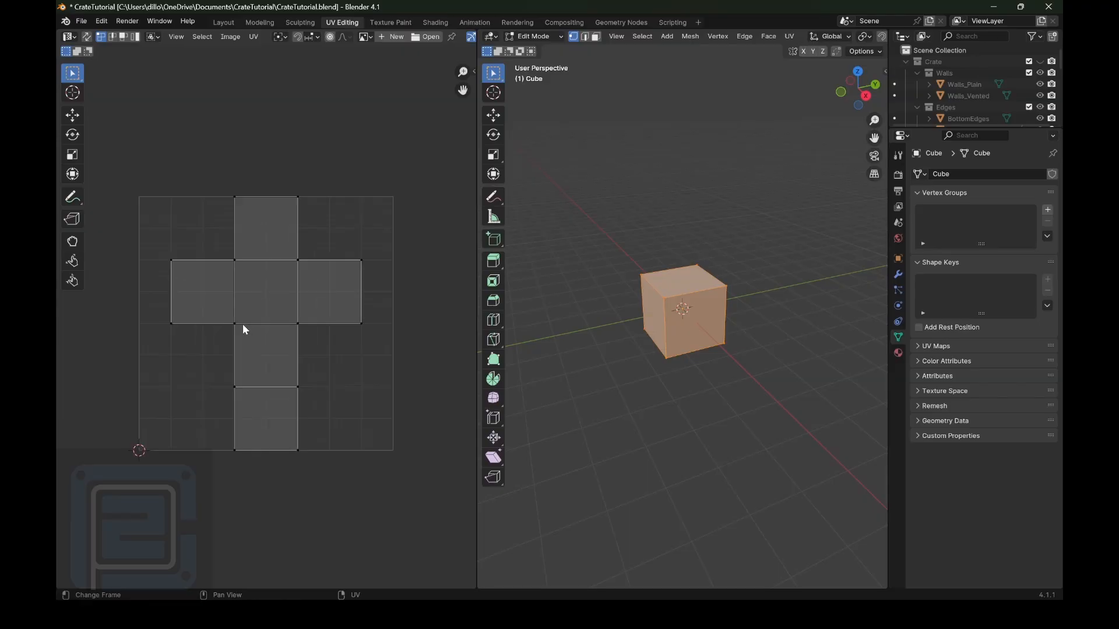
scroll(246, 330, up, 1)
scroll(194, 419, down, 1)
- Annotate the cube's UV grid with a horizontal arrow labelled U below it and a vertical arrow labelled V beside it
drag(77, 205, 120, 197)
mouse_move(143, 479)
mouse_down()
mouse_move(385, 486)
mouse_move(410, 477)
mouse_move(416, 486)
mouse_up()
drag(102, 462, 117, 203)
drag(102, 165, 121, 158)
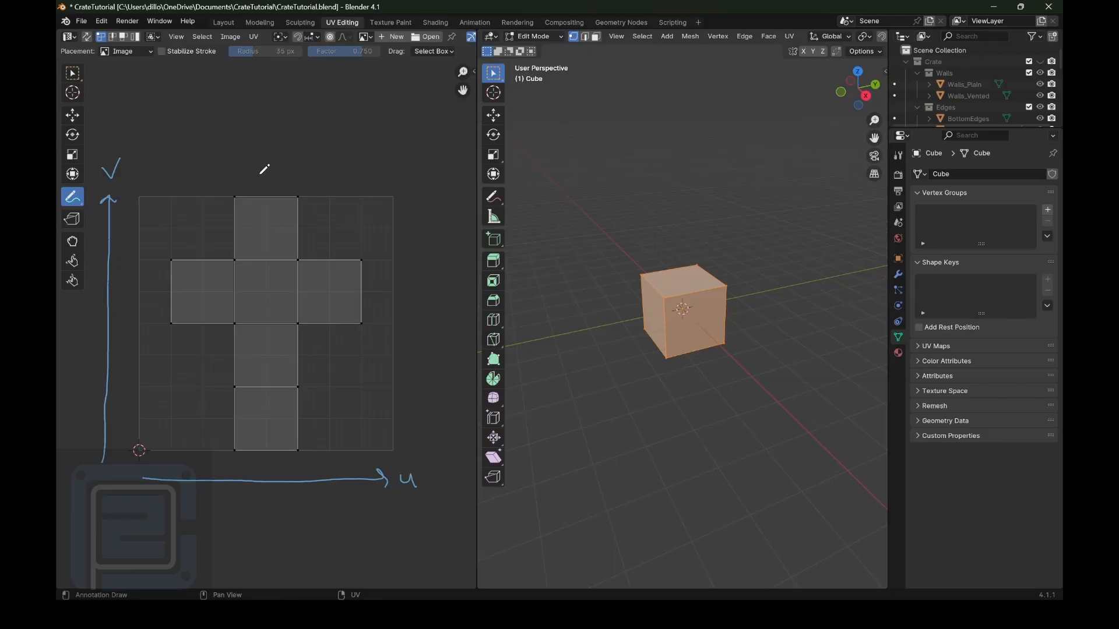
- Switch the cube to face selection and select its top face and the two visible side faces to show their UVs
scroll(215, 192, up, 1)
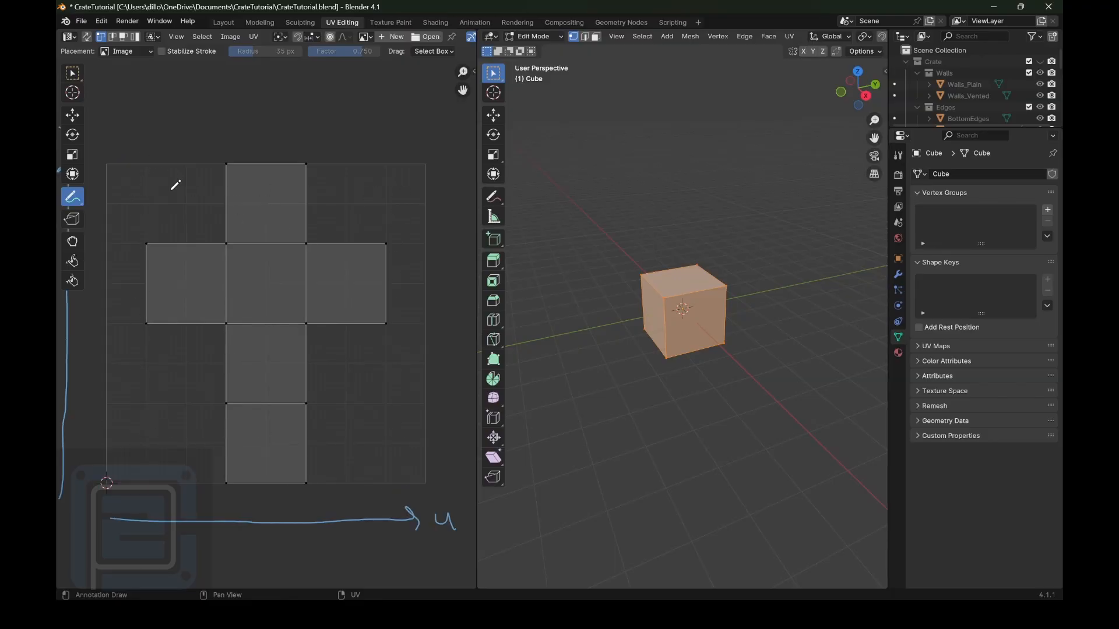
scroll(205, 197, down, 1)
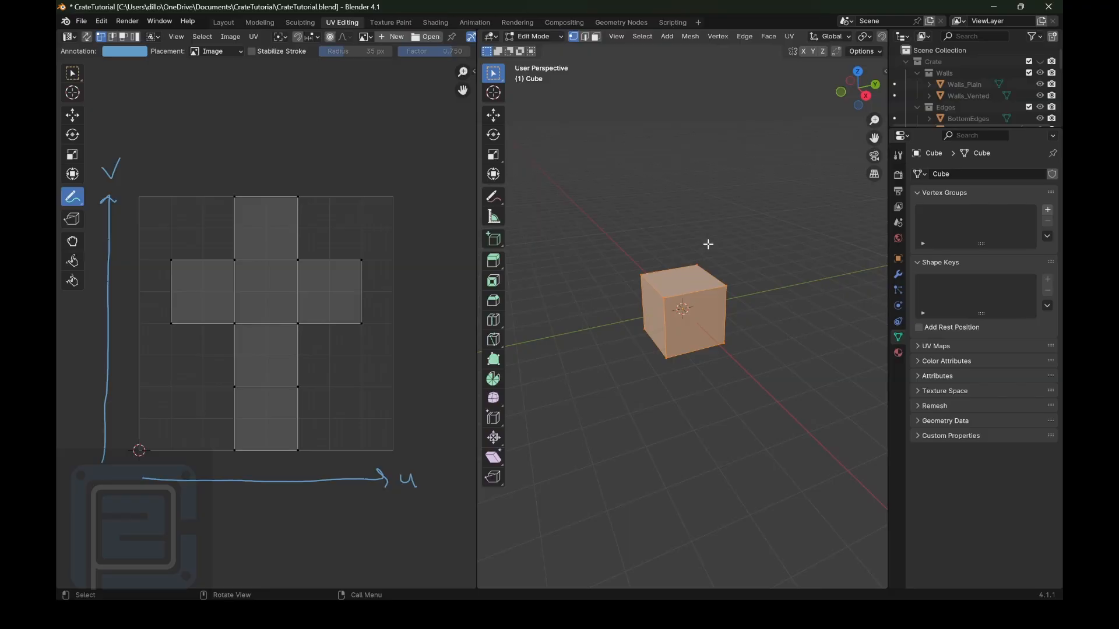
scroll(710, 245, up, 1)
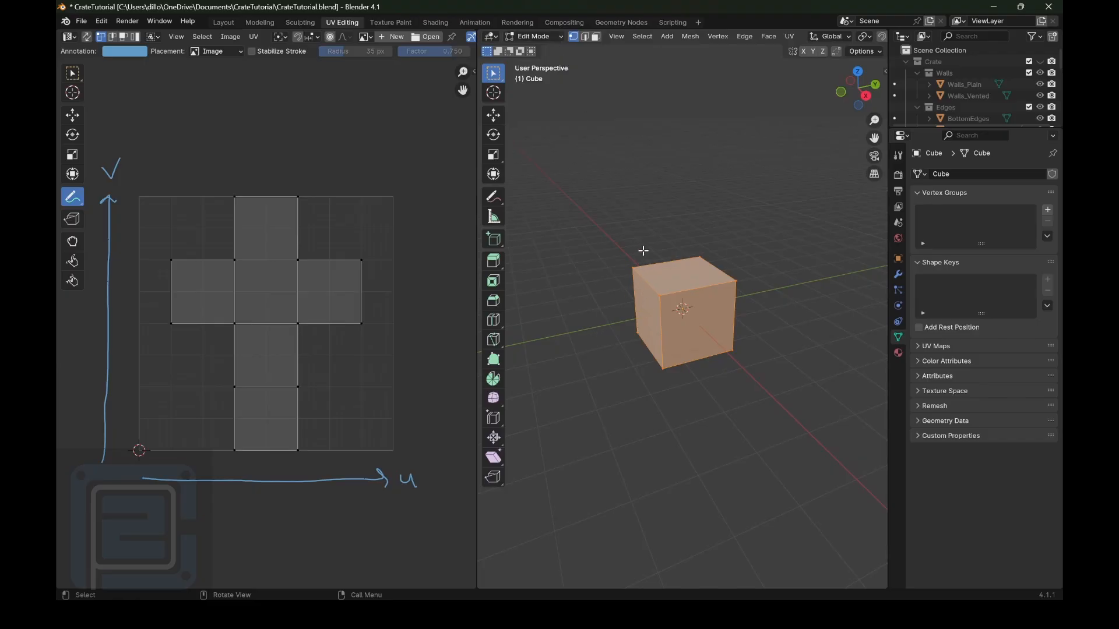
scroll(665, 312, up, 1)
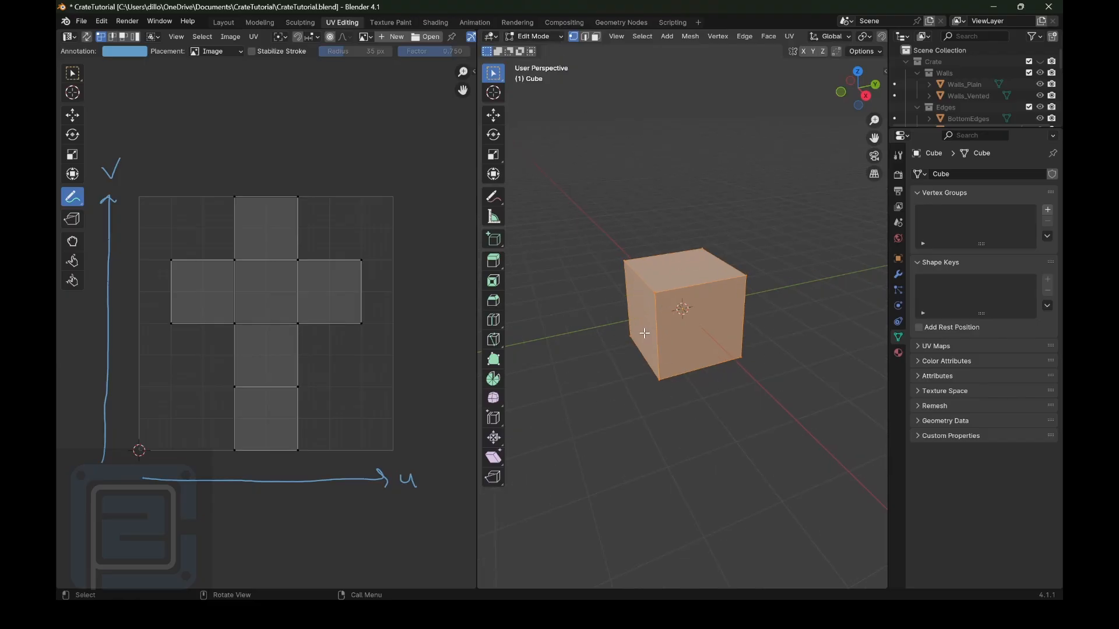
scroll(669, 267, up, 1)
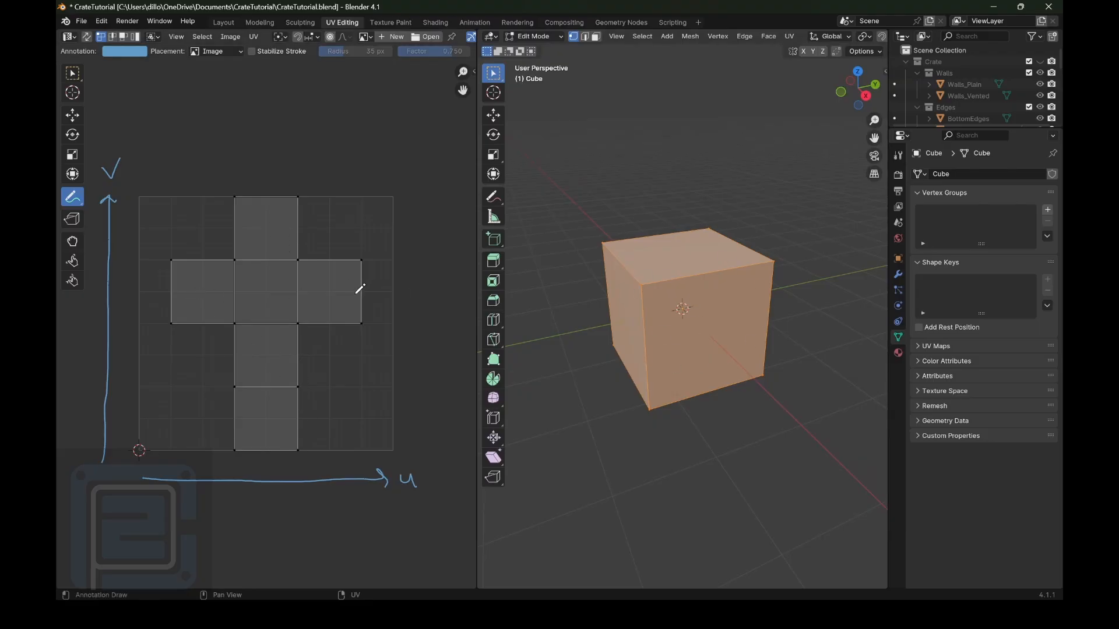
click(691, 169)
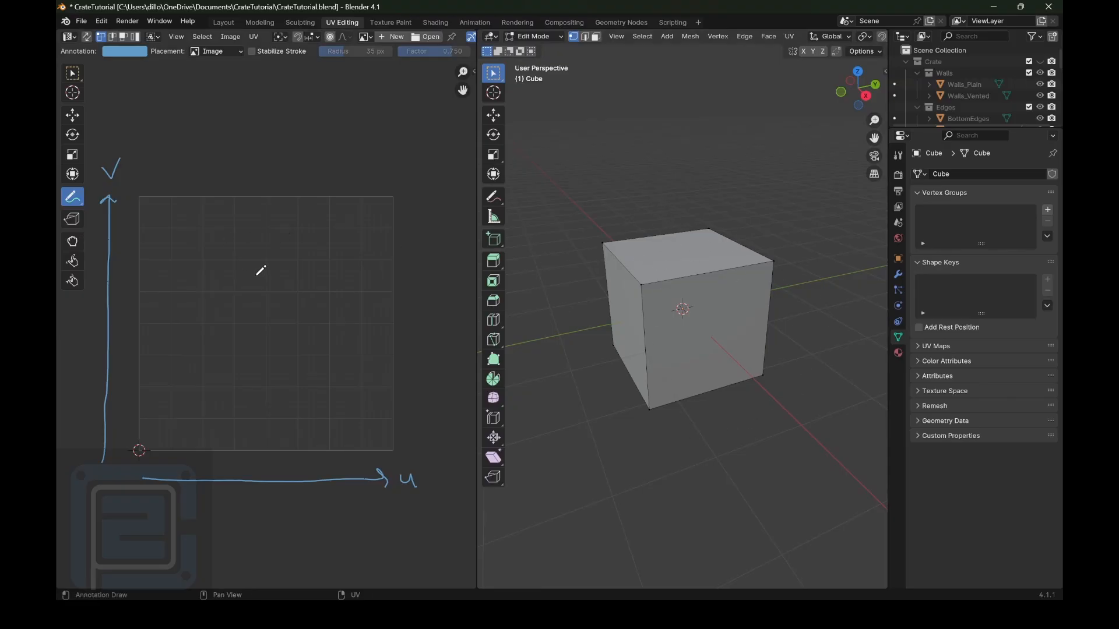
click(597, 37)
click(677, 260)
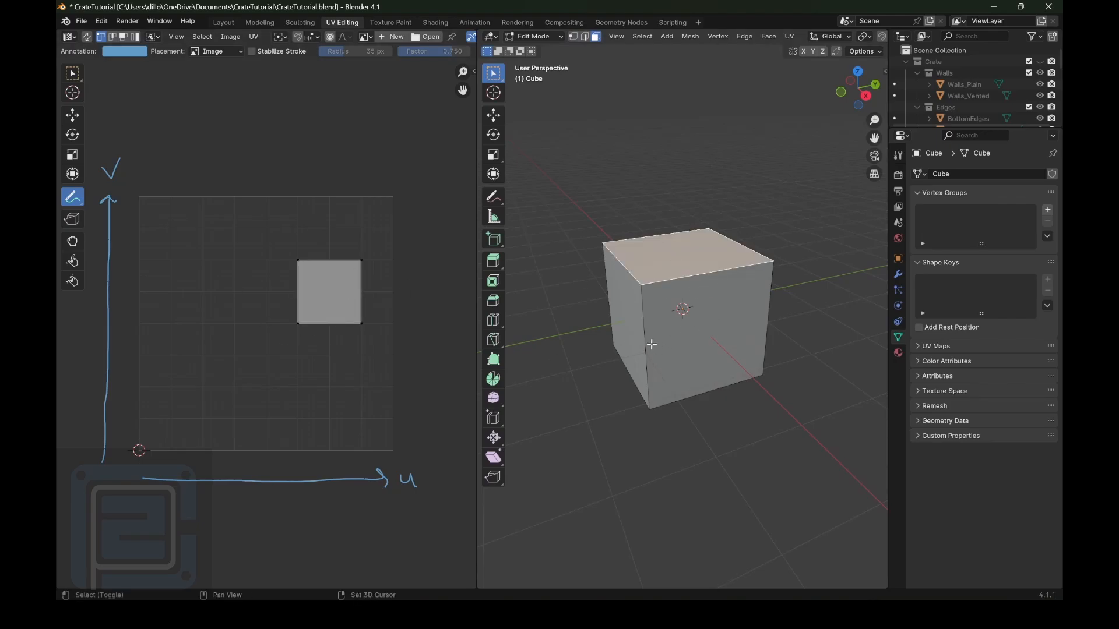
shift+click(632, 320)
shift+click(671, 331)
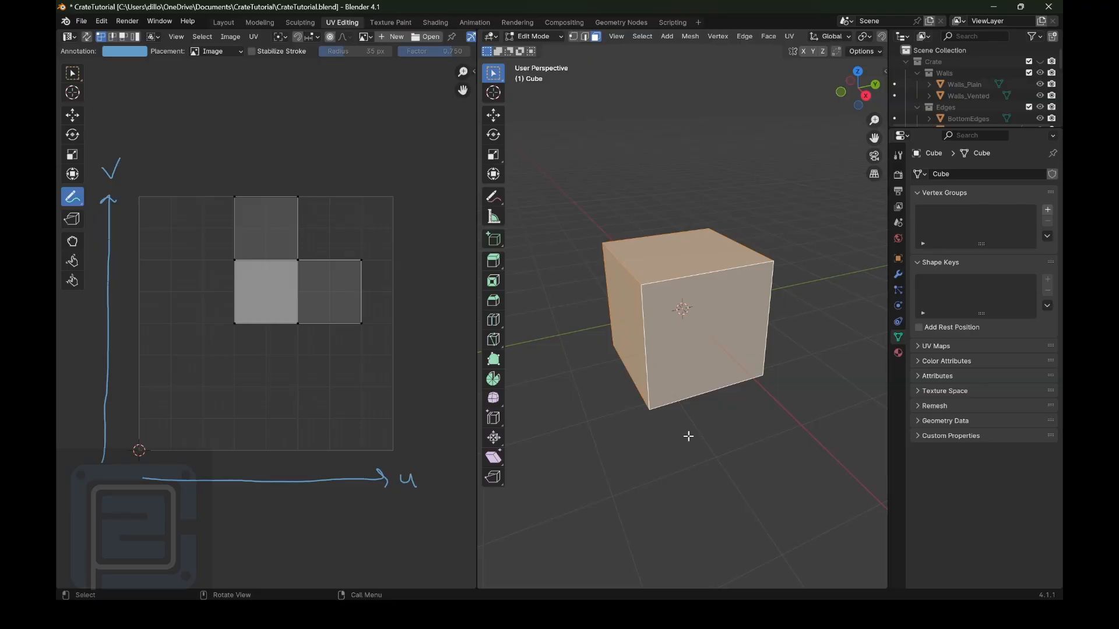
- Add the cube's remaining faces to the selection to show their UVs, and clear the selection
drag(858, 92, 699, 106)
scroll(800, 240, down, 2)
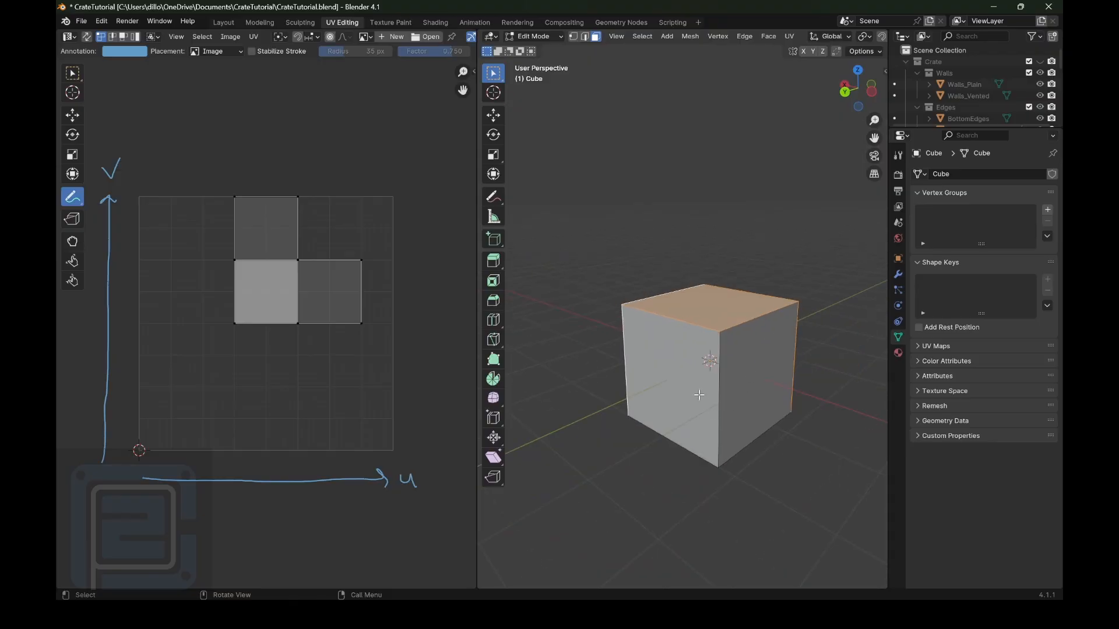
shift+click(698, 395)
shift+click(764, 375)
mouse_move(856, 92)
mouse_down()
mouse_move(848, 64)
mouse_move(855, 106)
mouse_up()
shift+click(705, 369)
click(649, 160)
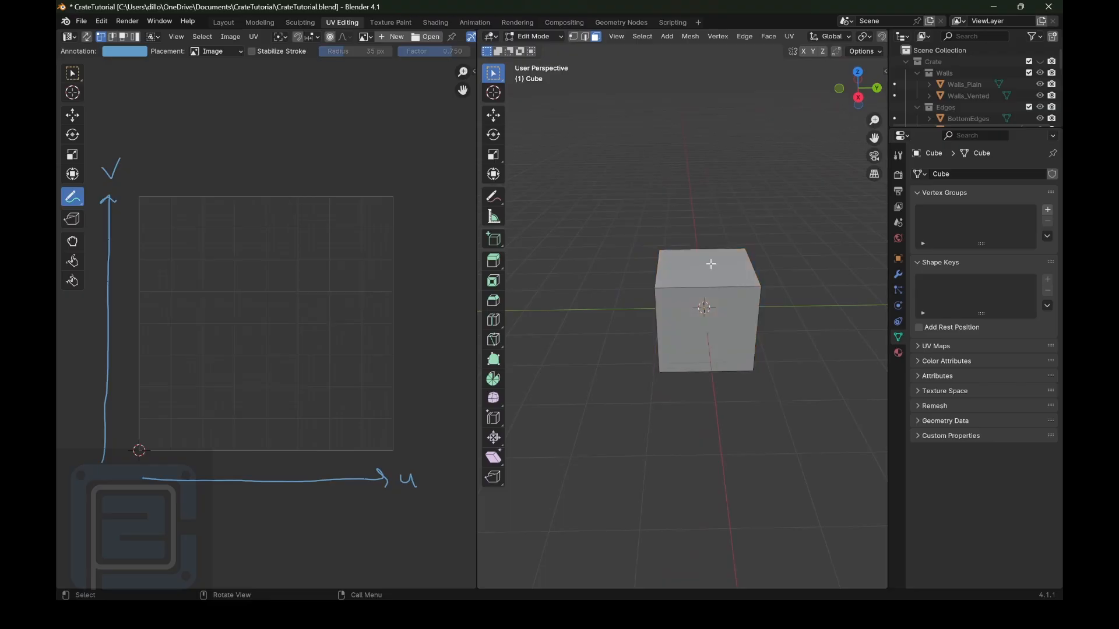
- Turn on UV Sync Selection so the full layout stays displayed, and select the cube's top face
click(712, 265)
scroll(712, 264, up, 1)
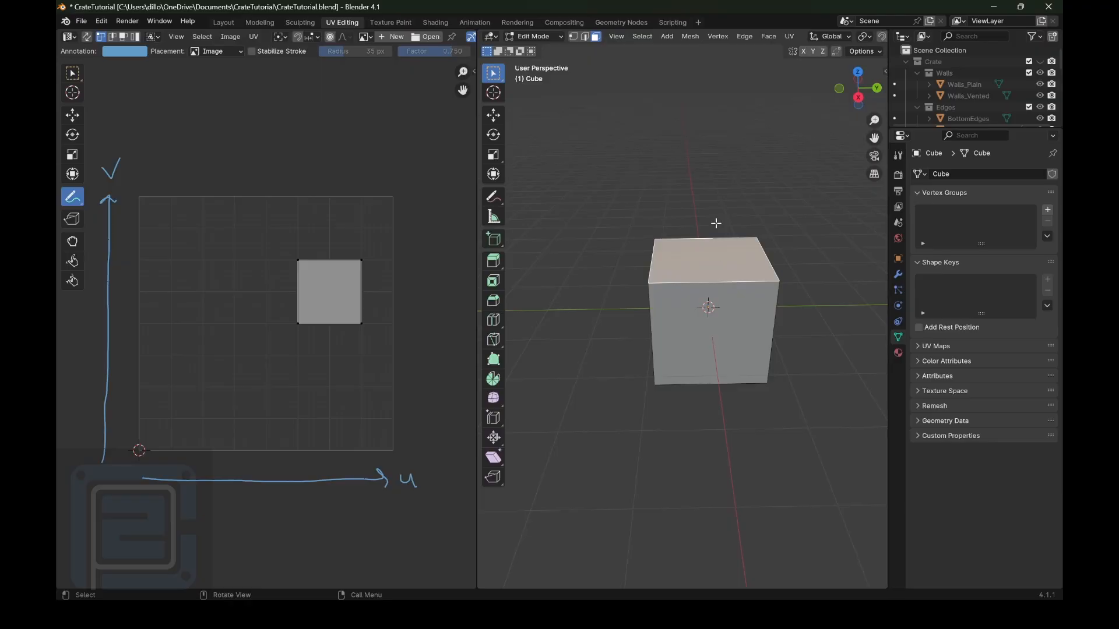
click(712, 181)
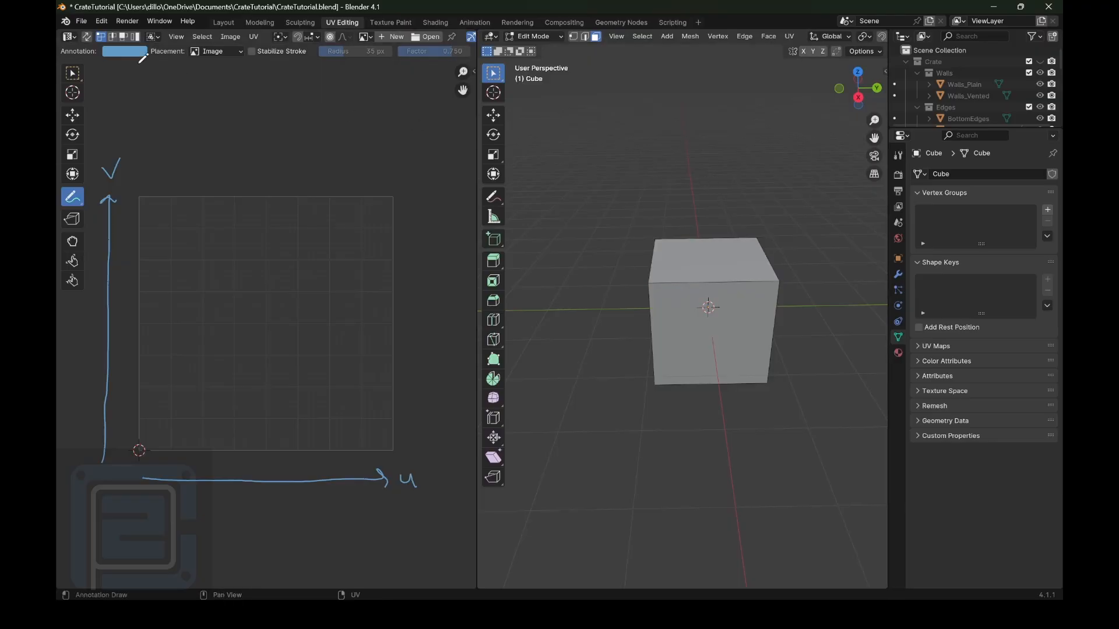
click(88, 37)
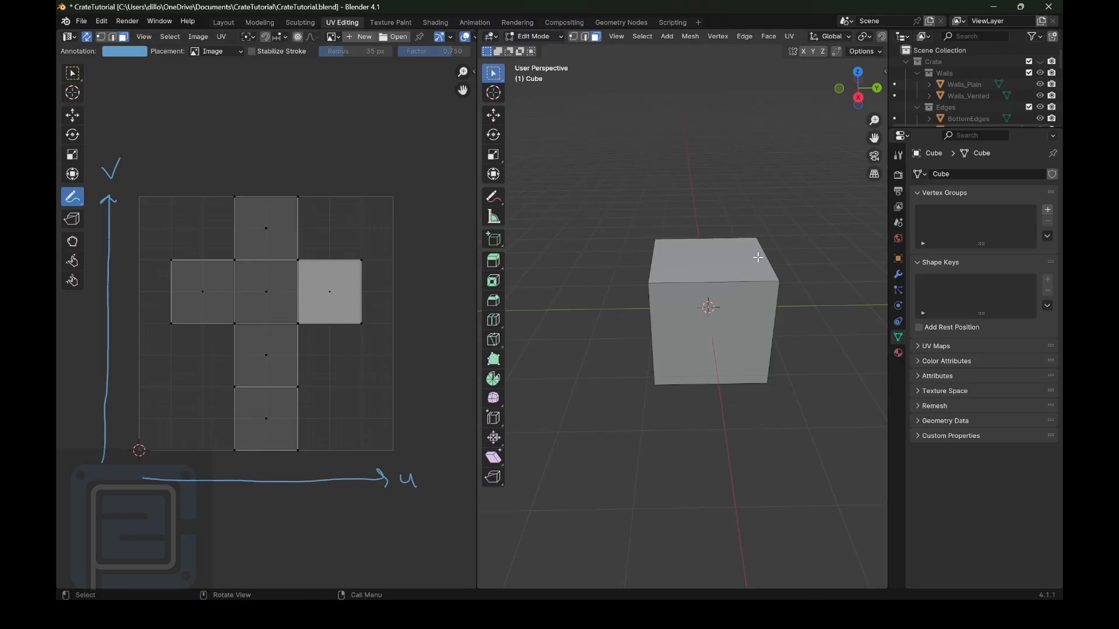
click(728, 261)
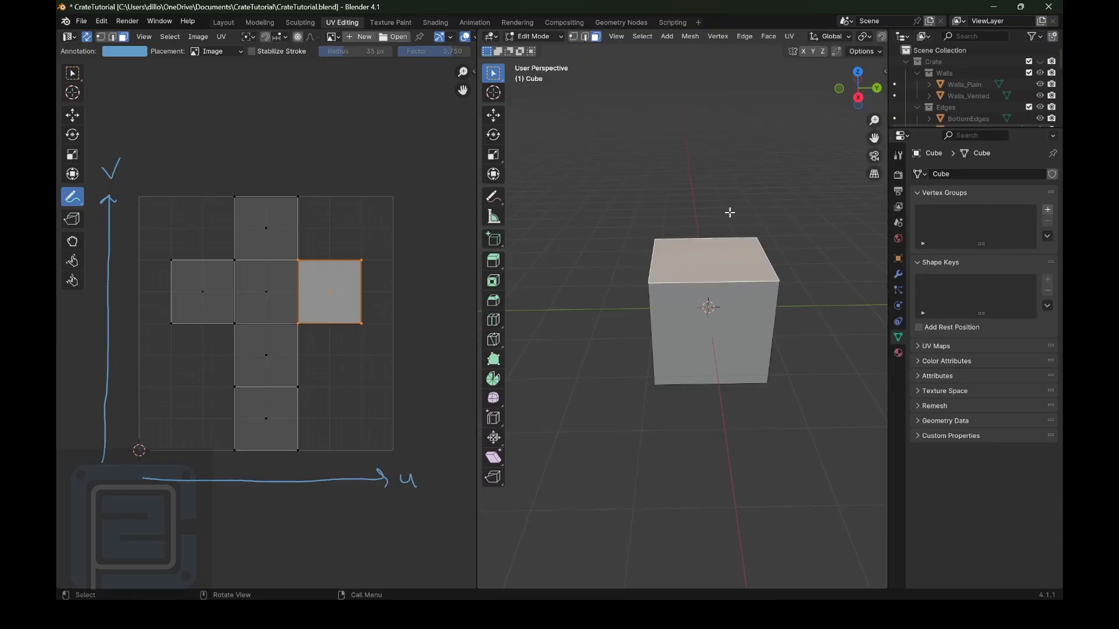
- Annotate the UV layout with a curly brace above it labelled "UV islands"
scroll(726, 192, up, 1)
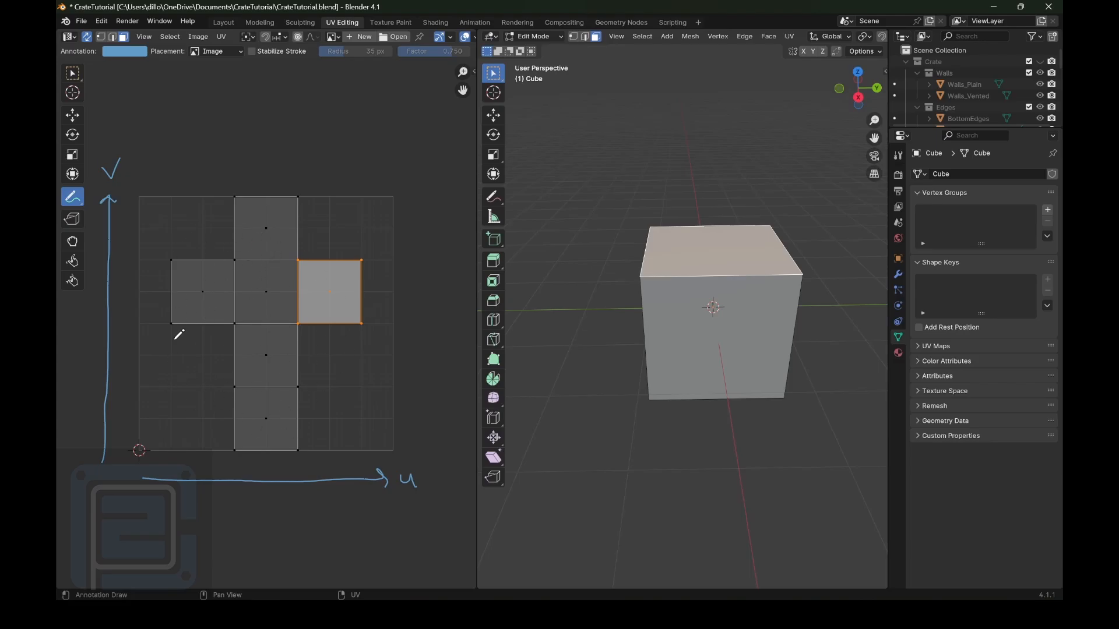
mouse_move(175, 182)
mouse_down()
mouse_move(252, 163)
mouse_move(340, 176)
mouse_up()
drag(209, 131, 226, 141)
mouse_move(229, 129)
mouse_down()
mouse_move(236, 141)
mouse_move(239, 127)
mouse_move(269, 138)
mouse_move(323, 125)
mouse_move(315, 138)
mouse_up()
click(265, 121)
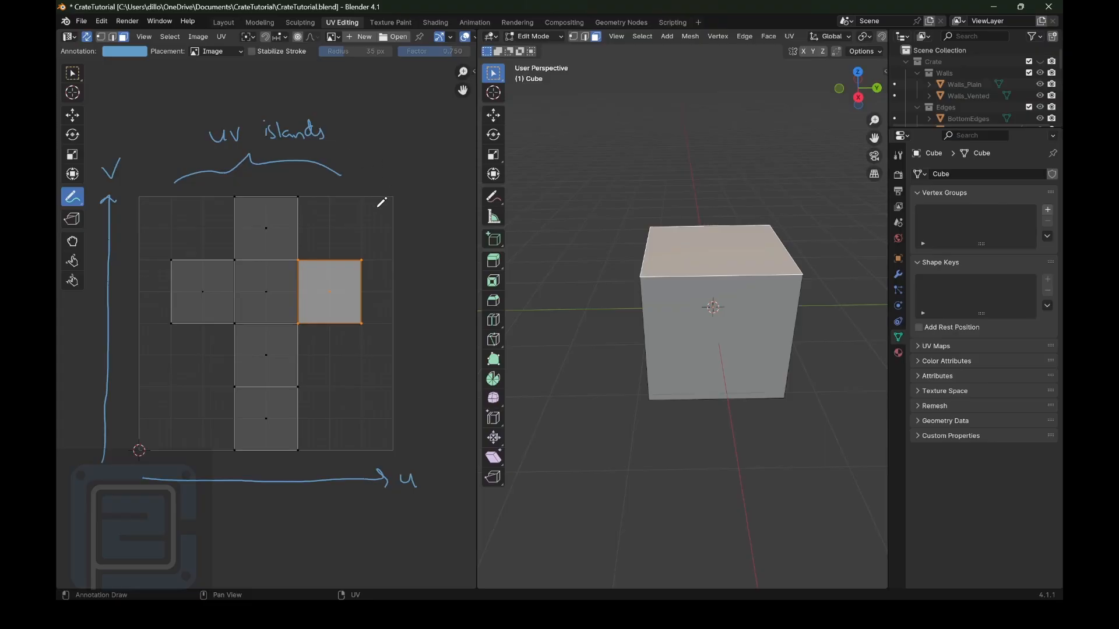
- Move the uppermost face of the UV layout away past the grid's upper-right corner, and undo the move
mouse_move(65, 201)
mouse_down()
mouse_move(151, 268)
mouse_move(154, 247)
mouse_up()
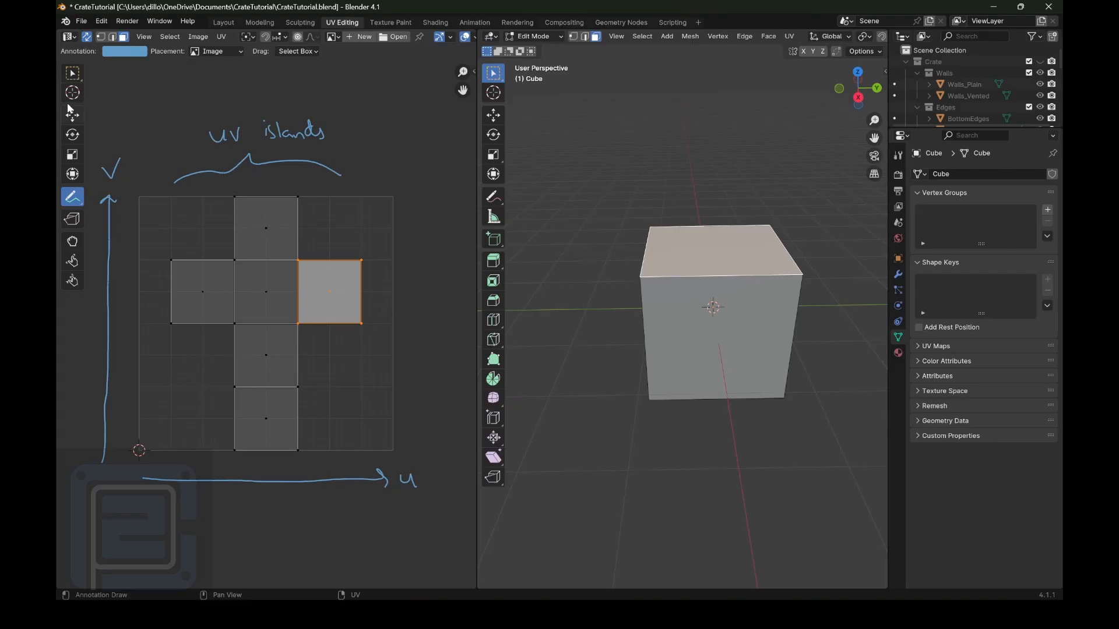
click(72, 73)
click(274, 236)
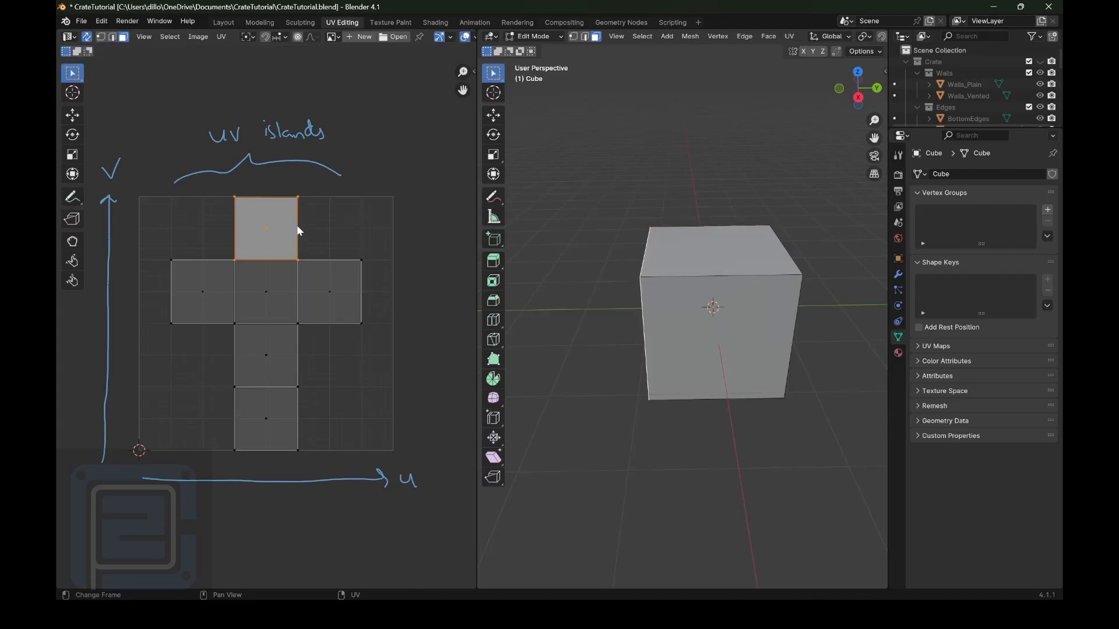
key(g)
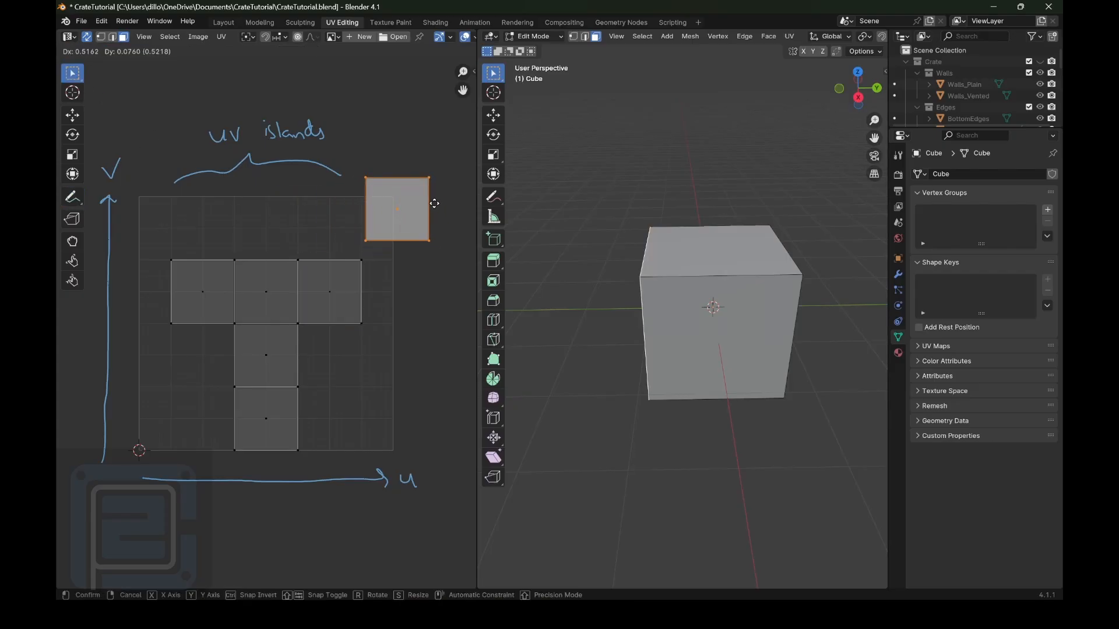
click(437, 208)
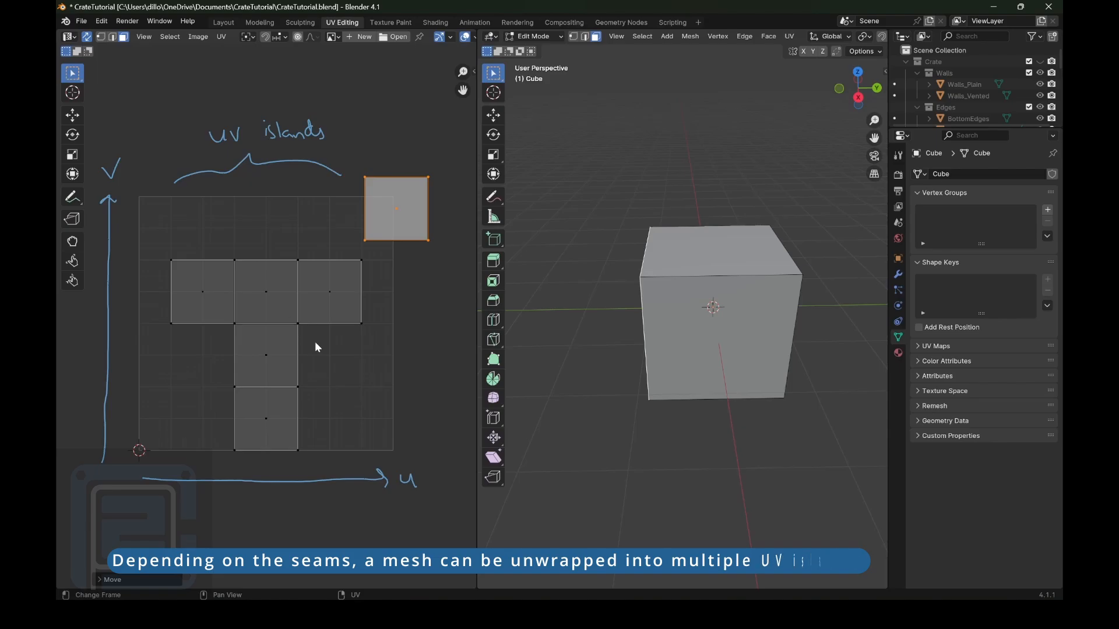
key(ctrl+z)
click(370, 325)
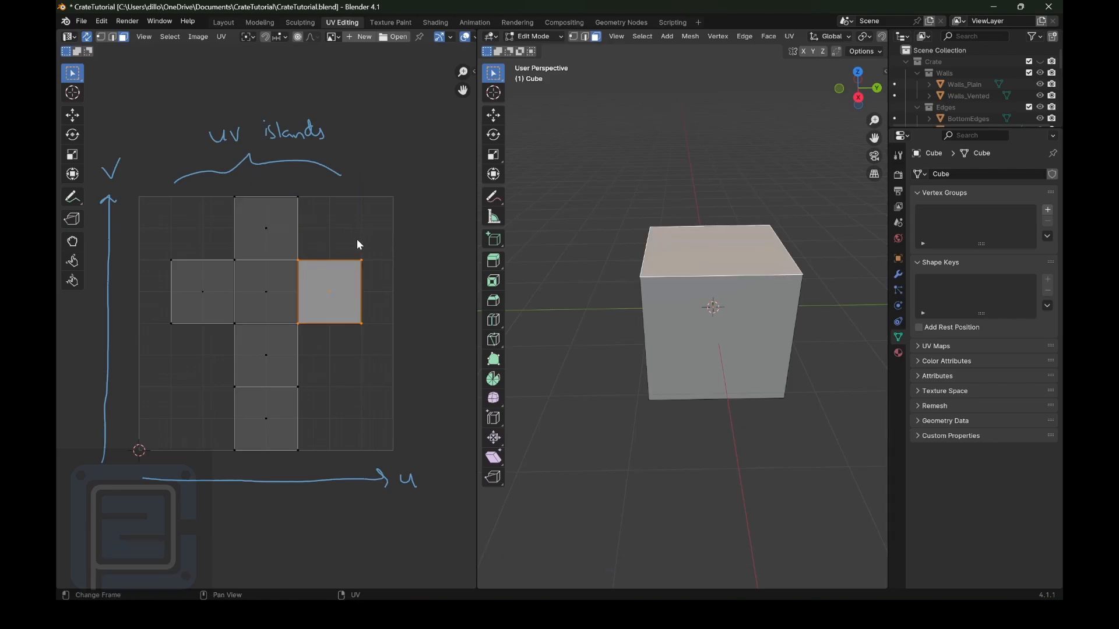
- Draw a smiley annotation inside the UV face at the centre of the cross-shaped layout
scroll(268, 285, down, 1)
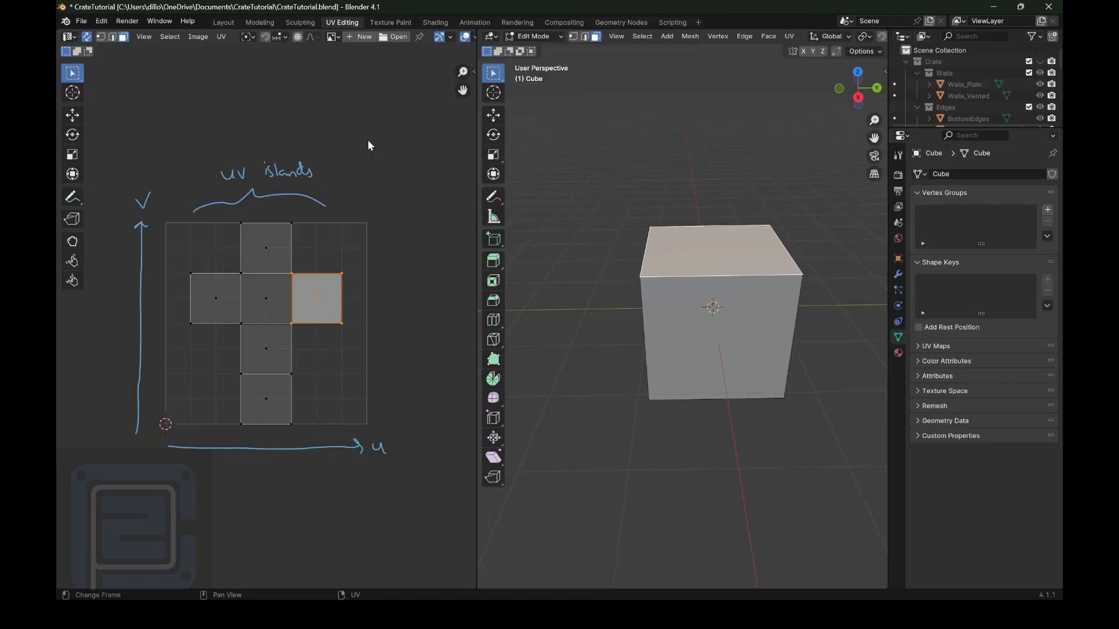
scroll(350, 223, up, 1)
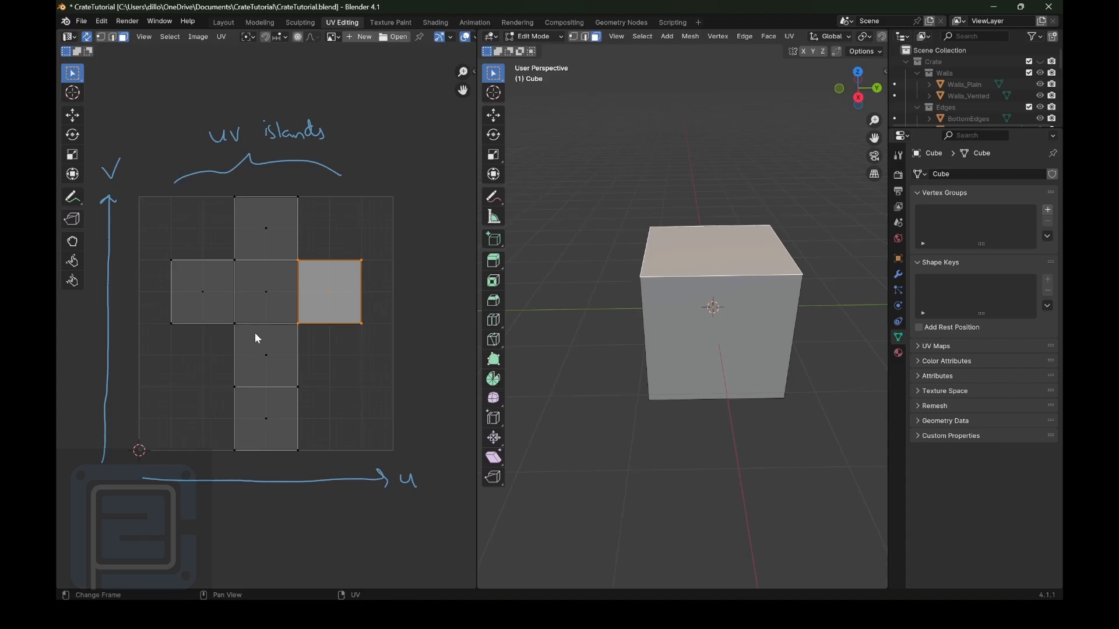
scroll(267, 315, up, 1)
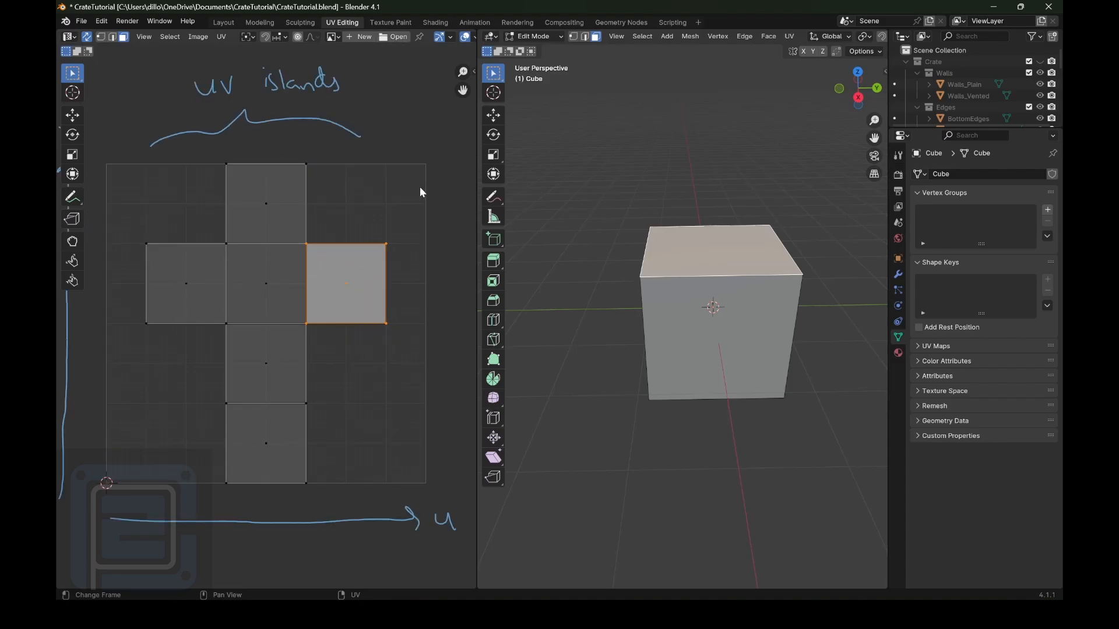
drag(72, 198, 149, 203)
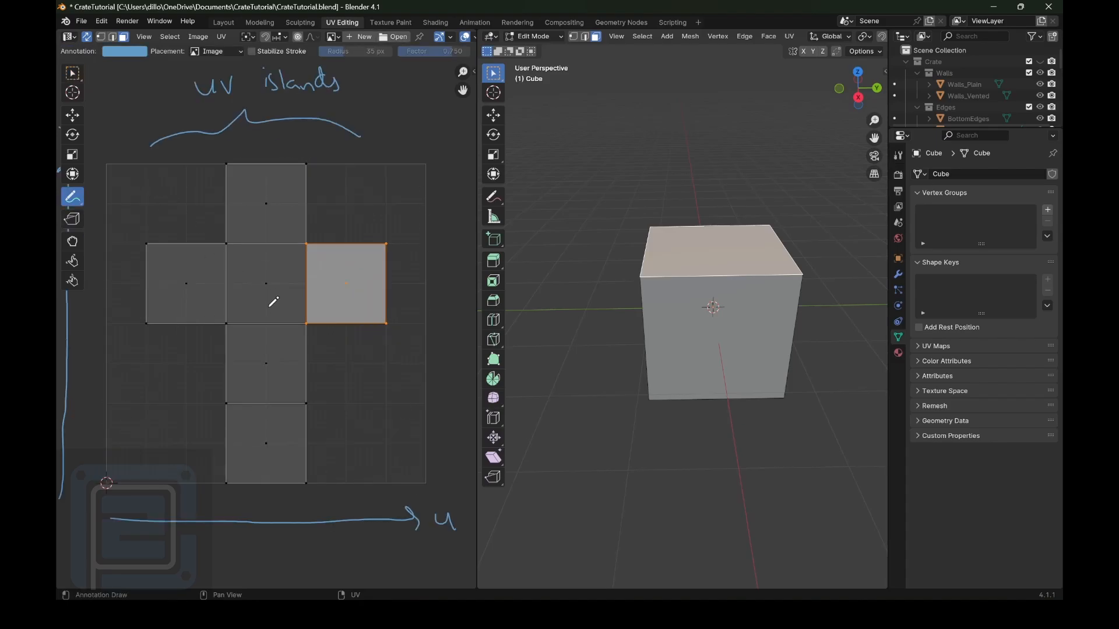
scroll(295, 318, up, 1)
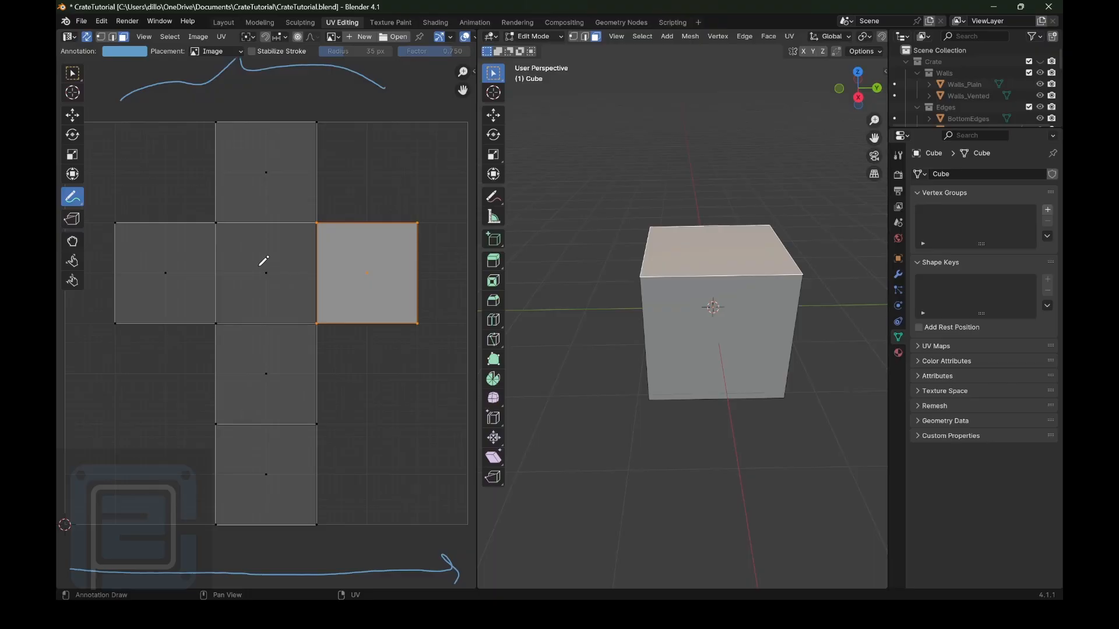
mouse_move(257, 252)
mouse_down()
mouse_move(258, 278)
mouse_move(301, 267)
mouse_up()
scroll(289, 287, down, 1)
- Select the UV face with the smiley and draw a matching red smiley on the corresponding cube face in the 3D view
click(72, 74)
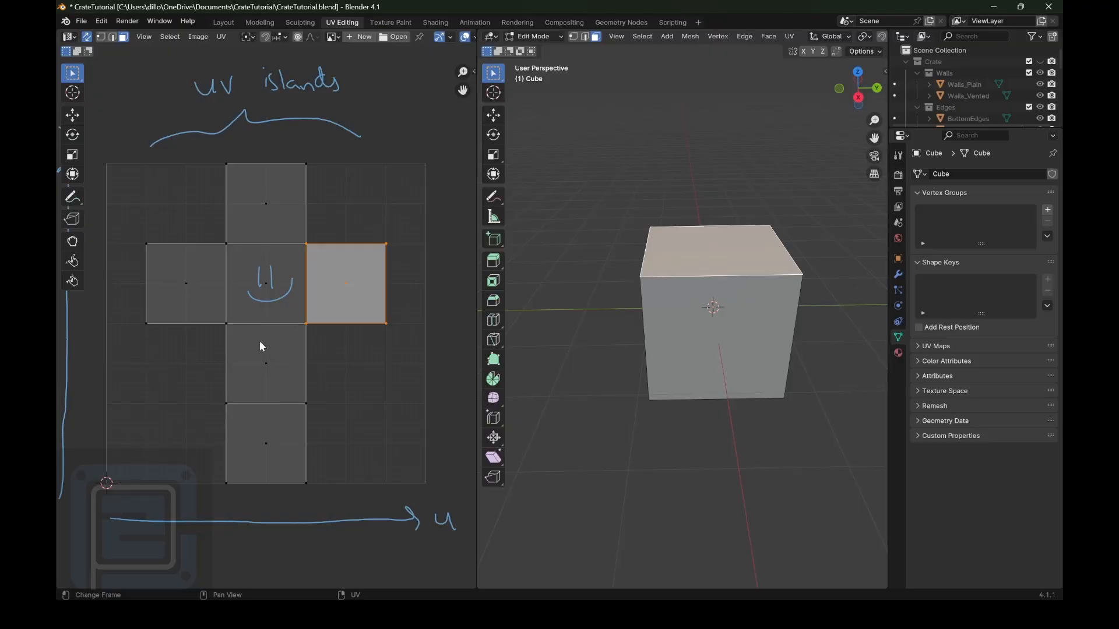
click(292, 312)
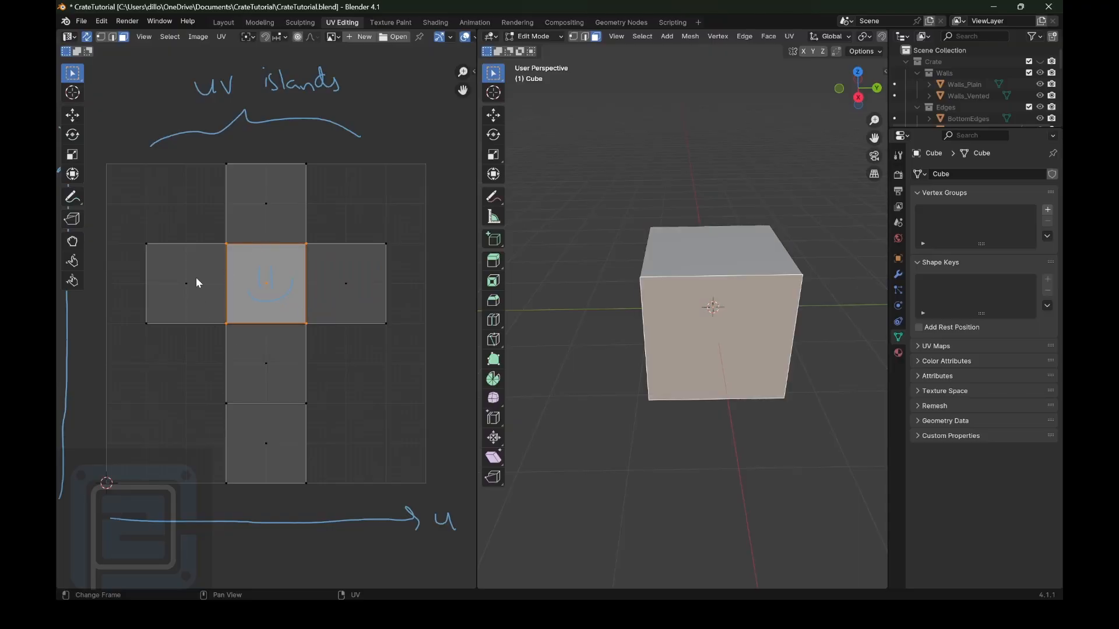
scroll(757, 292, down, 2)
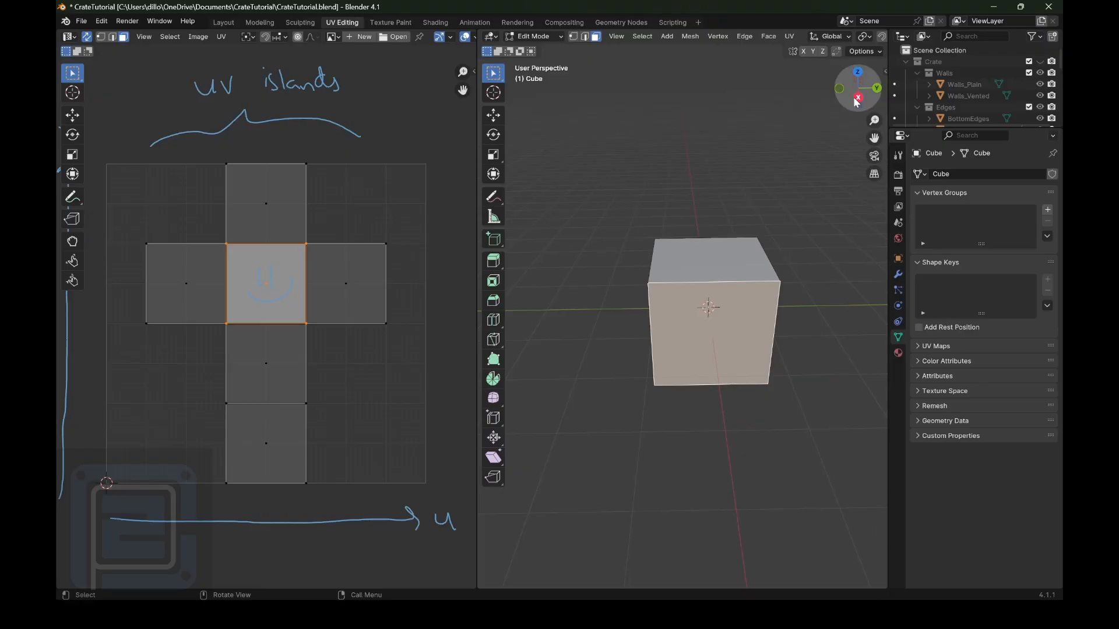
drag(857, 103, 867, 100)
scroll(750, 313, up, 3)
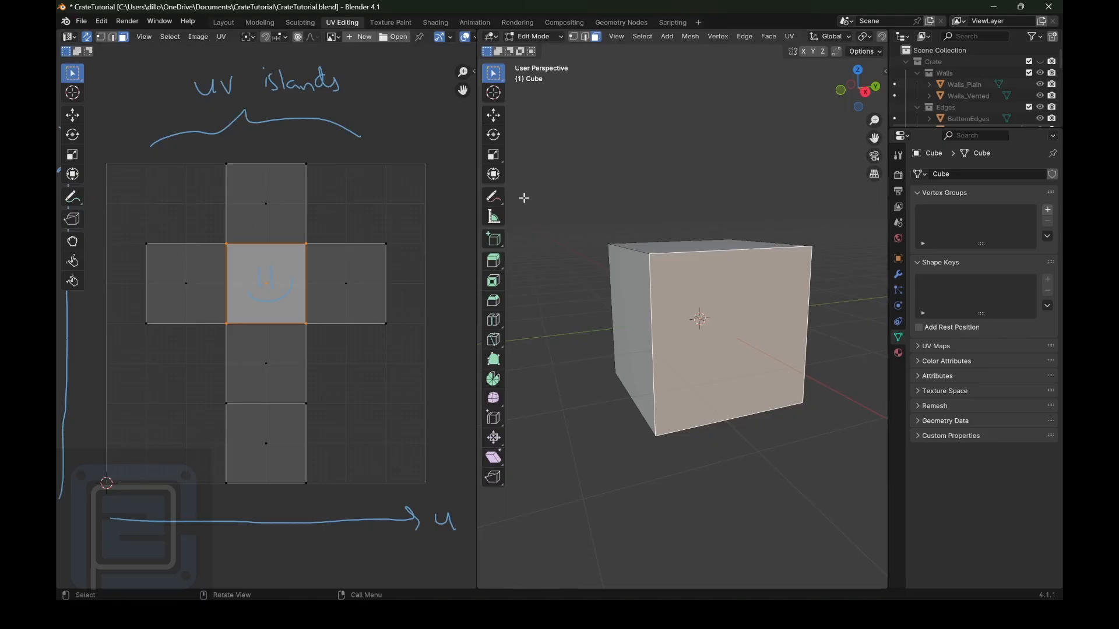
click(495, 198)
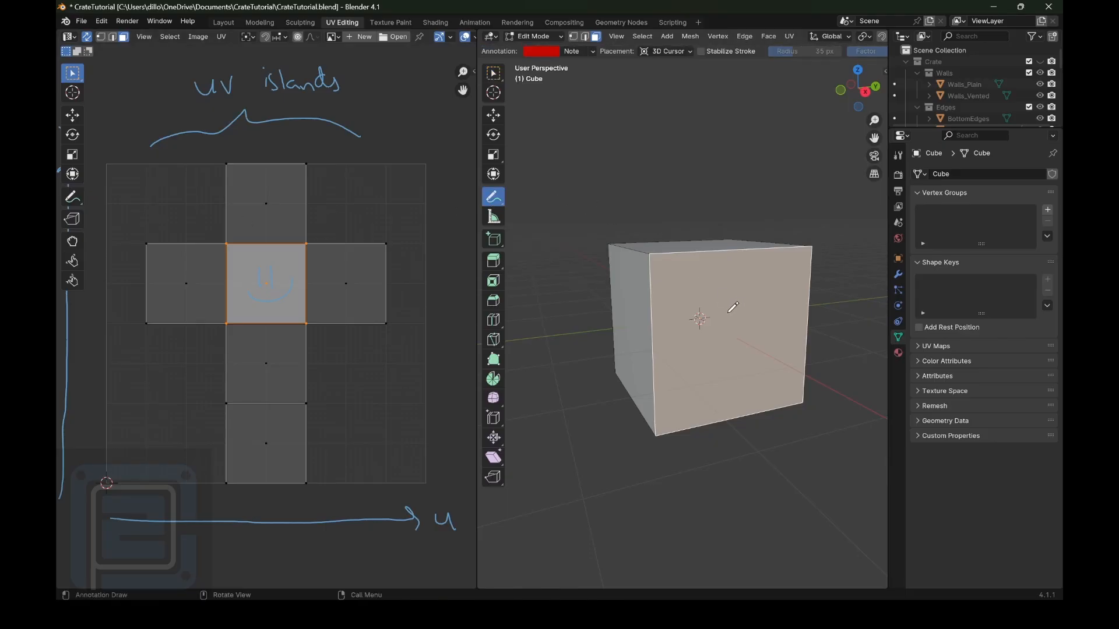
mouse_move(721, 298)
mouse_down()
mouse_move(728, 337)
mouse_move(772, 329)
mouse_up()
- Switch the UV layout to edge selection and select the upper edge of the face with the smiley
click(114, 39)
click(359, 394)
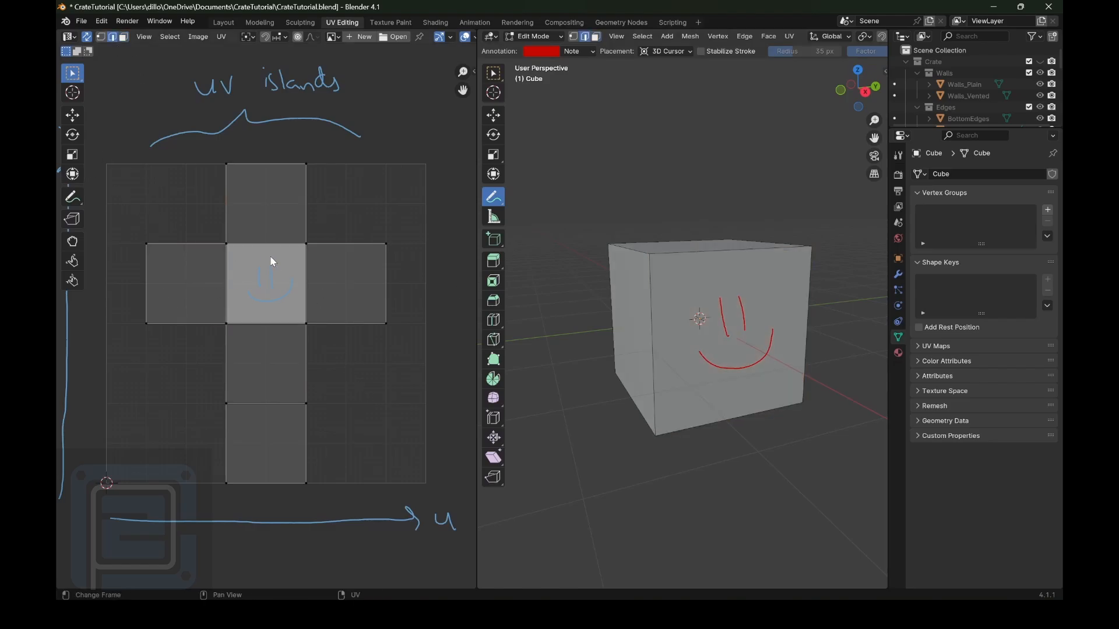
click(268, 247)
- Erase the red smiley from the cube's front face, then draw another short annotation there and erase it too
drag(498, 203, 542, 270)
mouse_move(728, 299)
mouse_down()
mouse_move(728, 360)
mouse_move(696, 356)
mouse_move(772, 382)
mouse_move(781, 352)
mouse_up()
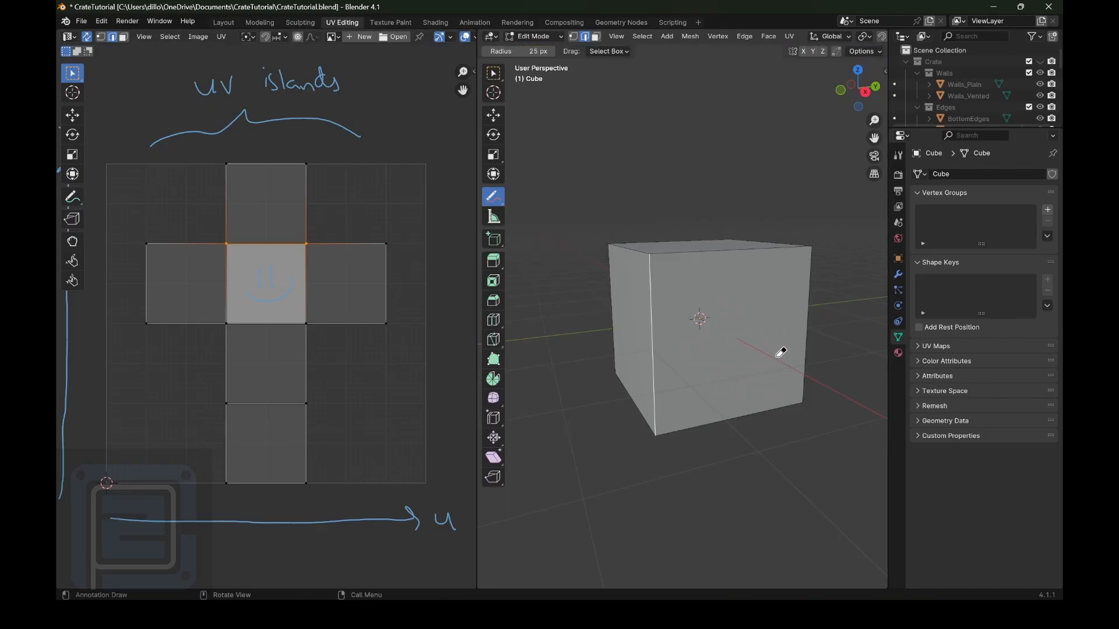
drag(494, 196, 536, 197)
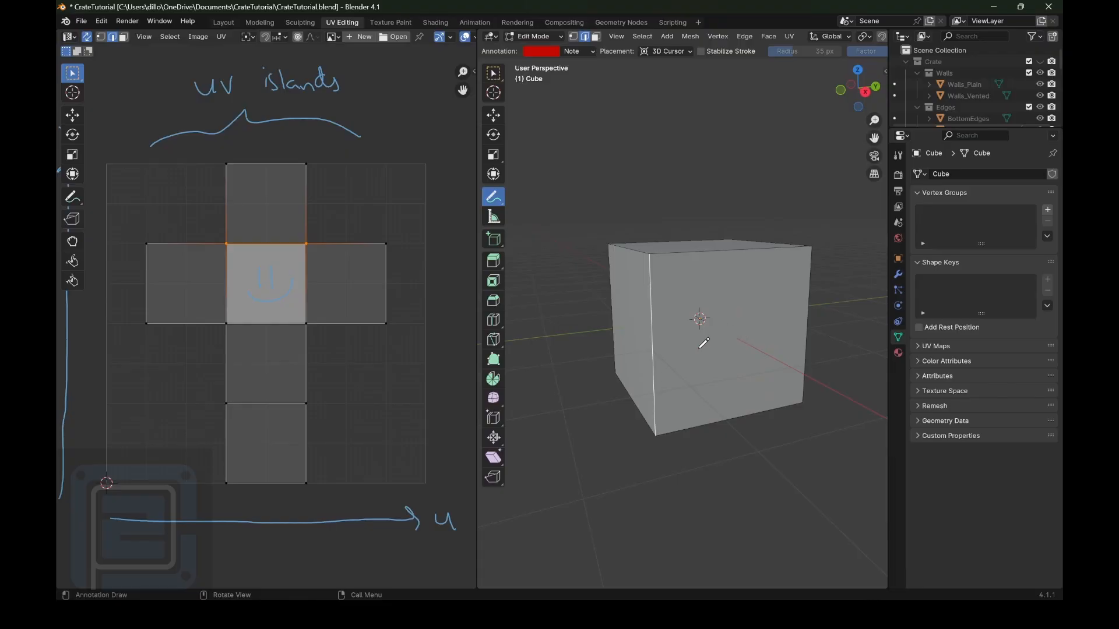
mouse_move(738, 346)
mouse_down()
mouse_move(699, 349)
mouse_move(730, 325)
mouse_move(768, 350)
mouse_move(750, 377)
mouse_up()
drag(494, 196, 556, 269)
mouse_move(746, 341)
mouse_down()
mouse_move(701, 343)
mouse_move(744, 322)
mouse_move(727, 303)
mouse_move(757, 304)
mouse_move(763, 369)
mouse_up()
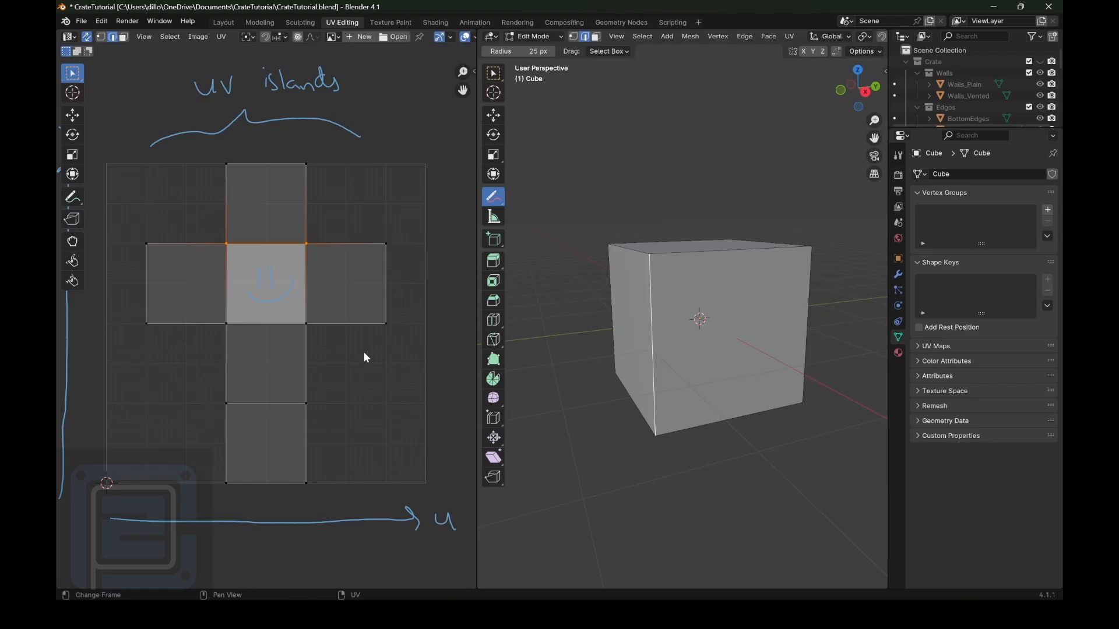
- Switch the 3D view to face selection and return to the Select Box tool
click(597, 36)
click(729, 173)
click(493, 74)
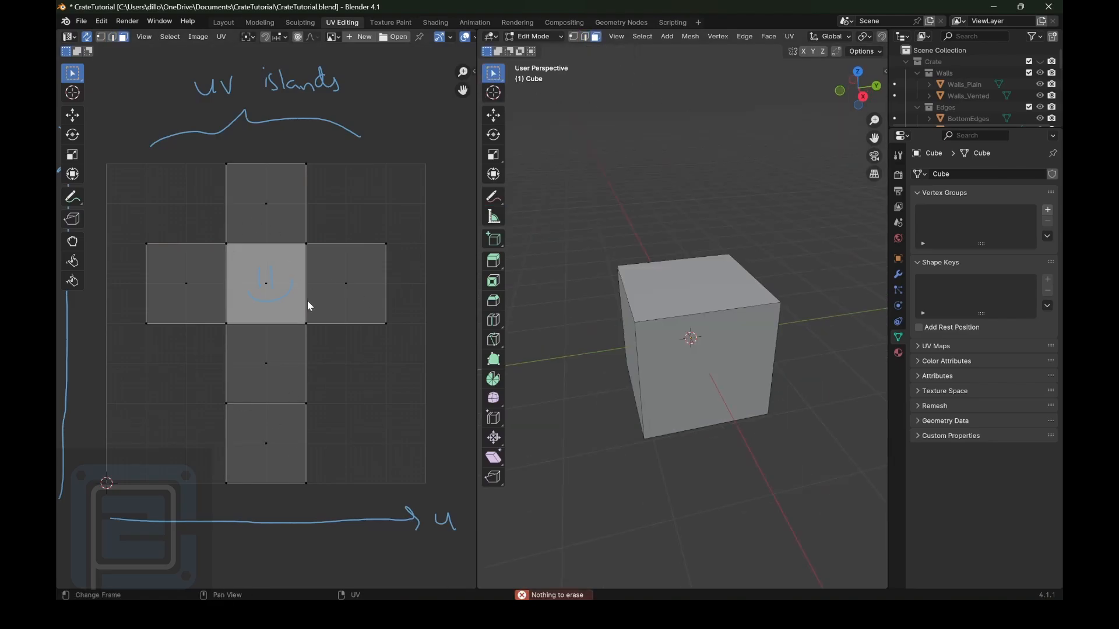
- Erase the smiley and the "UV islands" note with its bracket from the UV layout, then return to the selection tool
scroll(306, 305, down, 1)
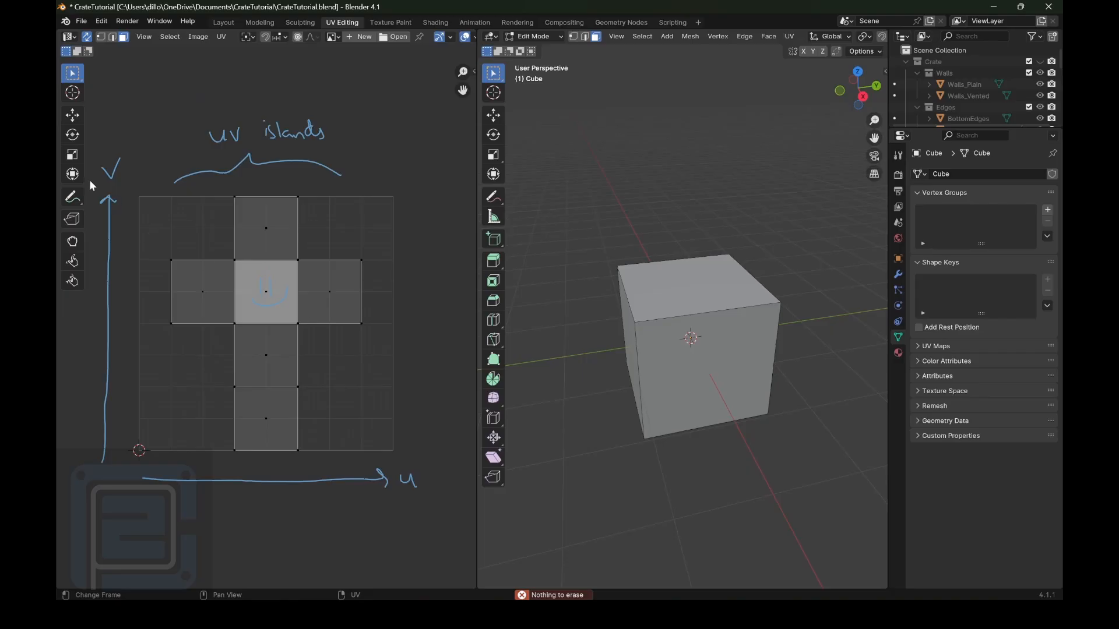
mouse_move(77, 198)
mouse_down()
mouse_move(97, 201)
mouse_move(123, 268)
mouse_up()
drag(272, 287, 267, 267)
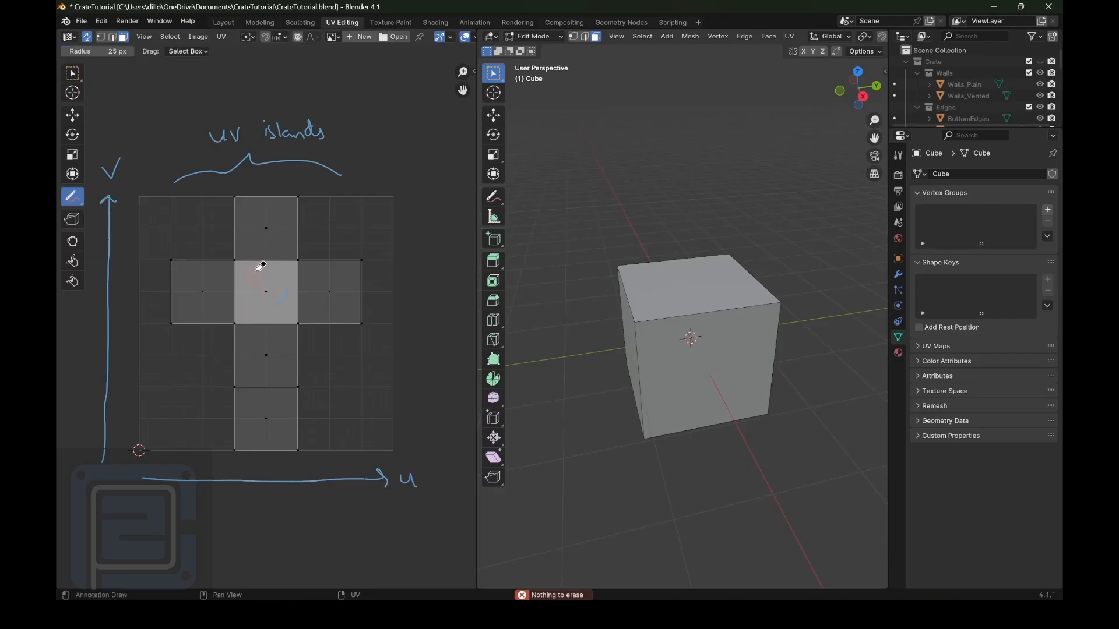
mouse_move(207, 131)
mouse_down()
mouse_move(284, 107)
mouse_move(354, 143)
mouse_move(337, 169)
mouse_up()
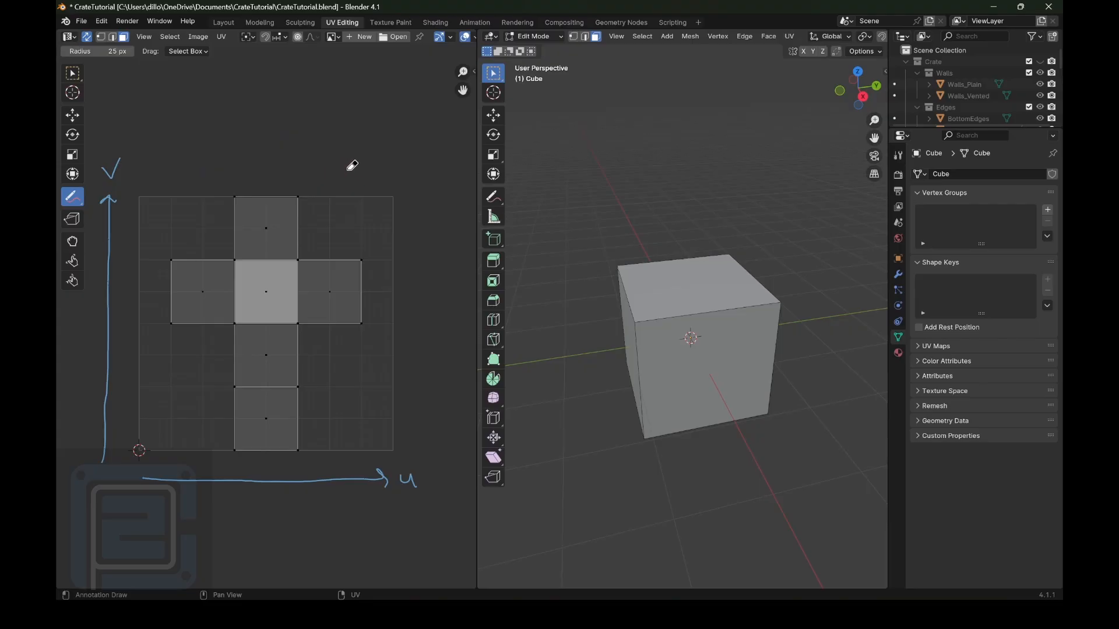
click(74, 74)
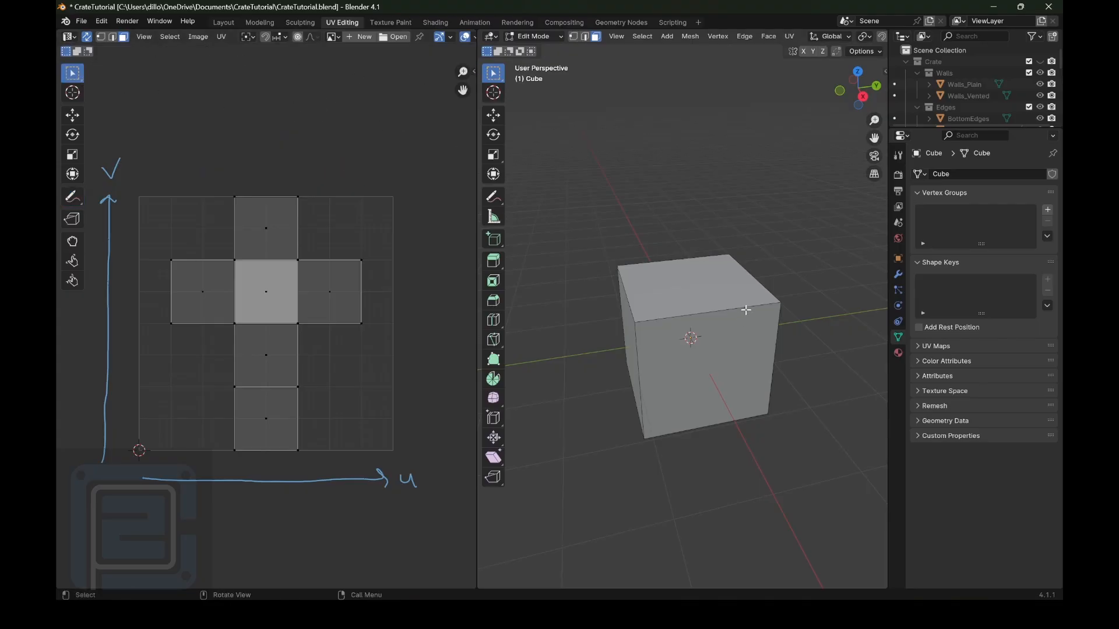
- Select all faces of the cube, unwrap them, and clear the selection
drag(875, 140, 851, 119)
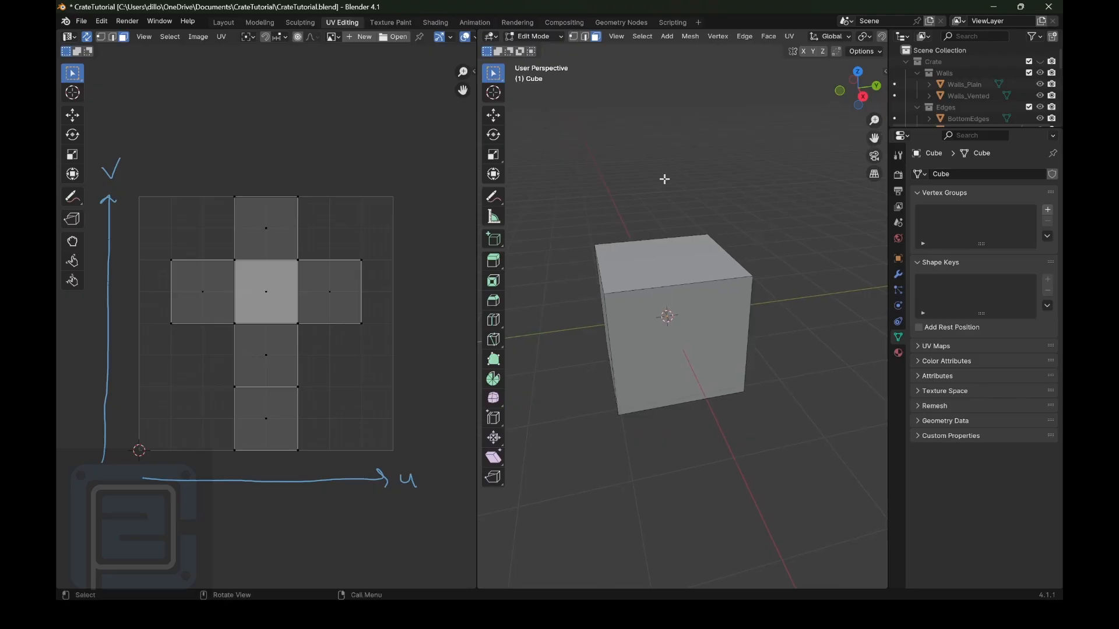
scroll(724, 329, up, 1)
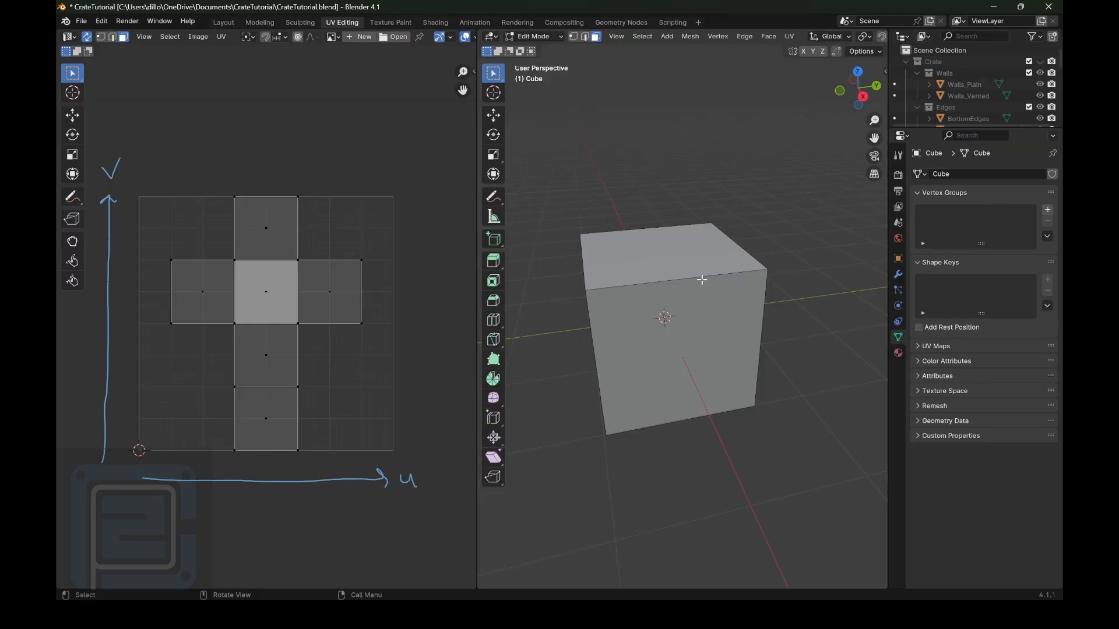
key(a)
drag(856, 88, 874, 93)
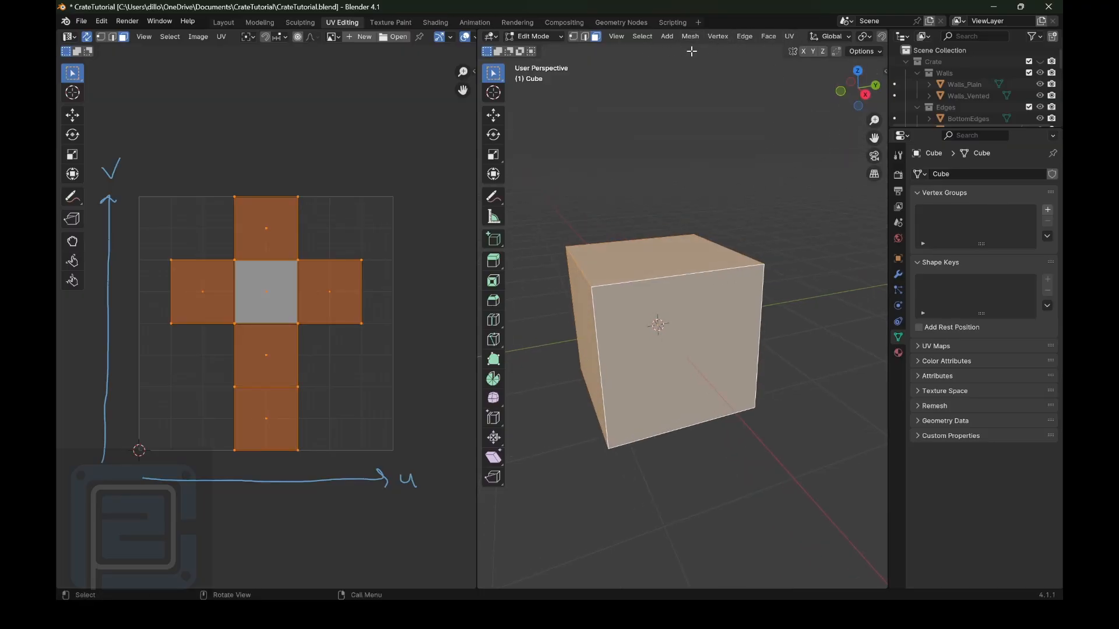
click(789, 38)
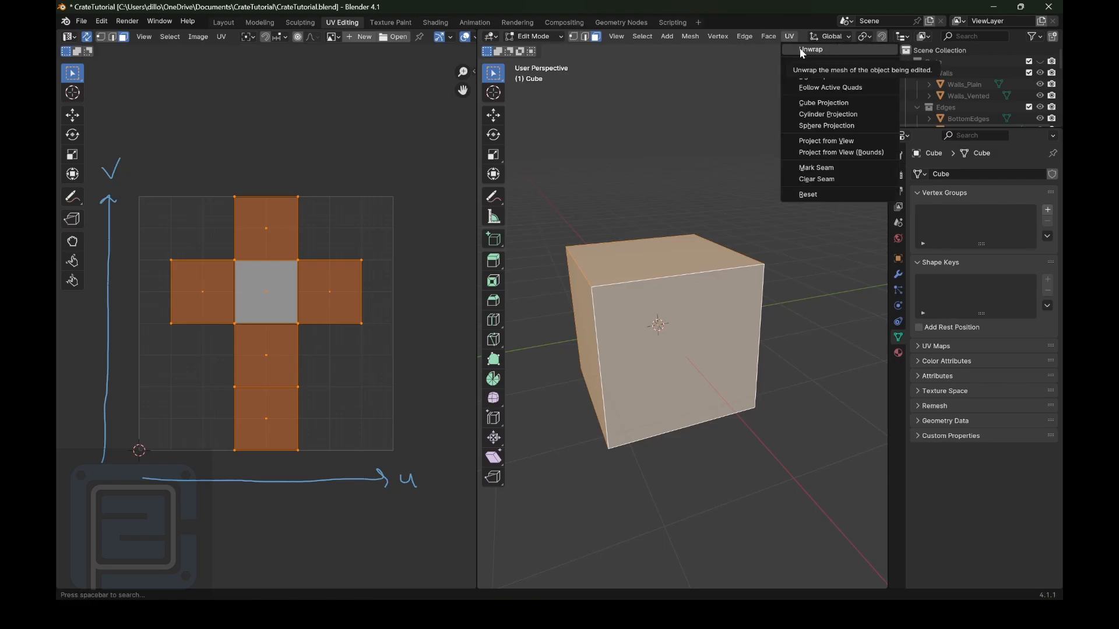
click(804, 50)
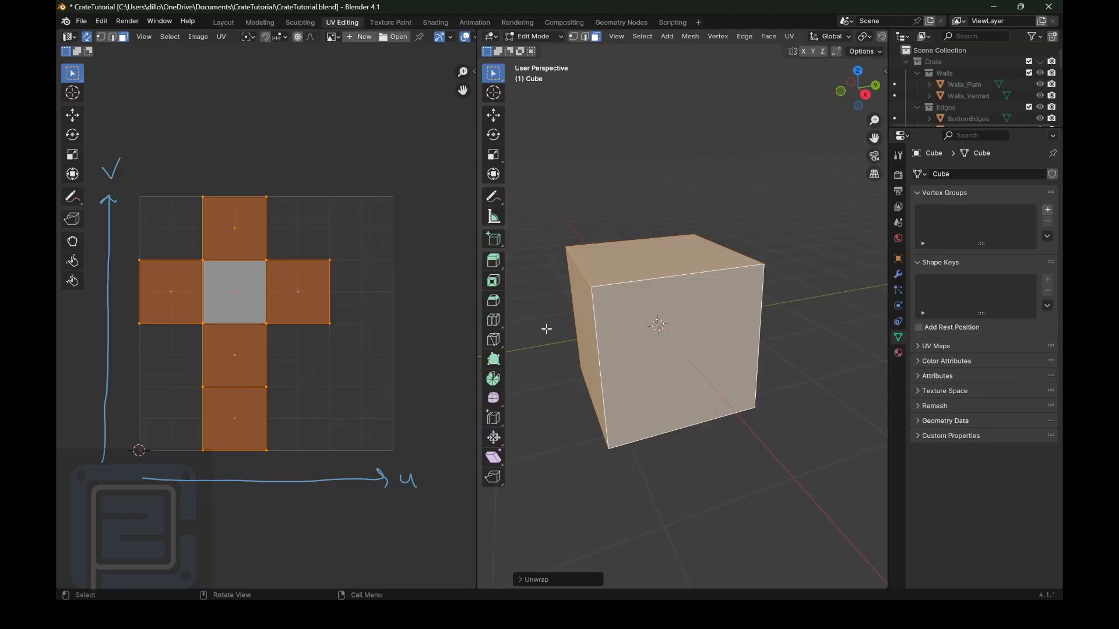
click(721, 152)
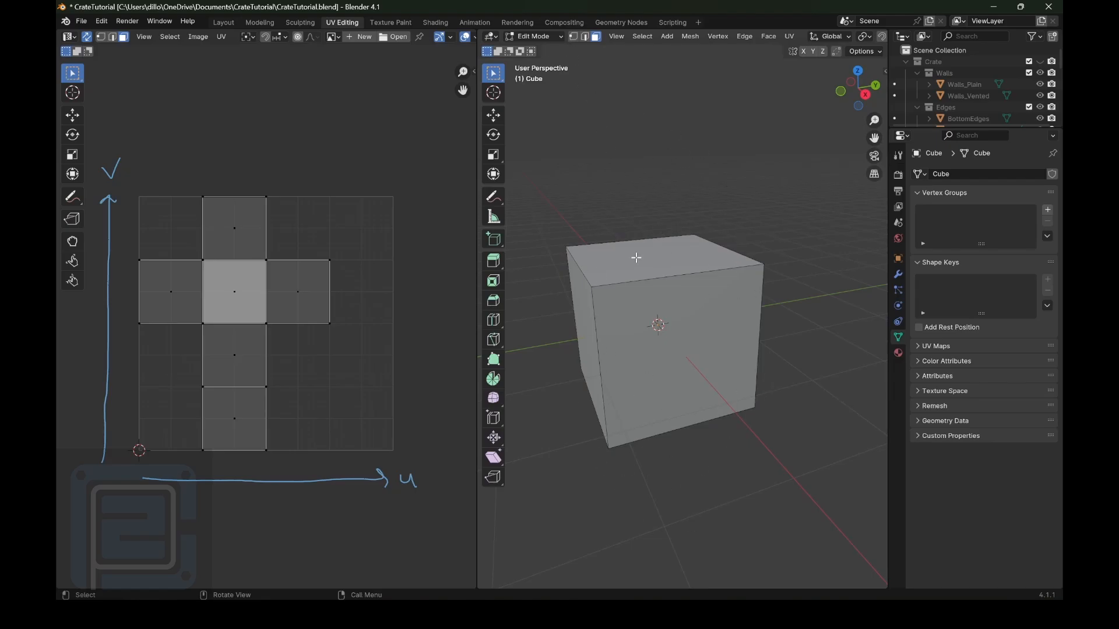
- Open the cube in Edit Mode in the Layout workspace and switch to edge selection
click(223, 23)
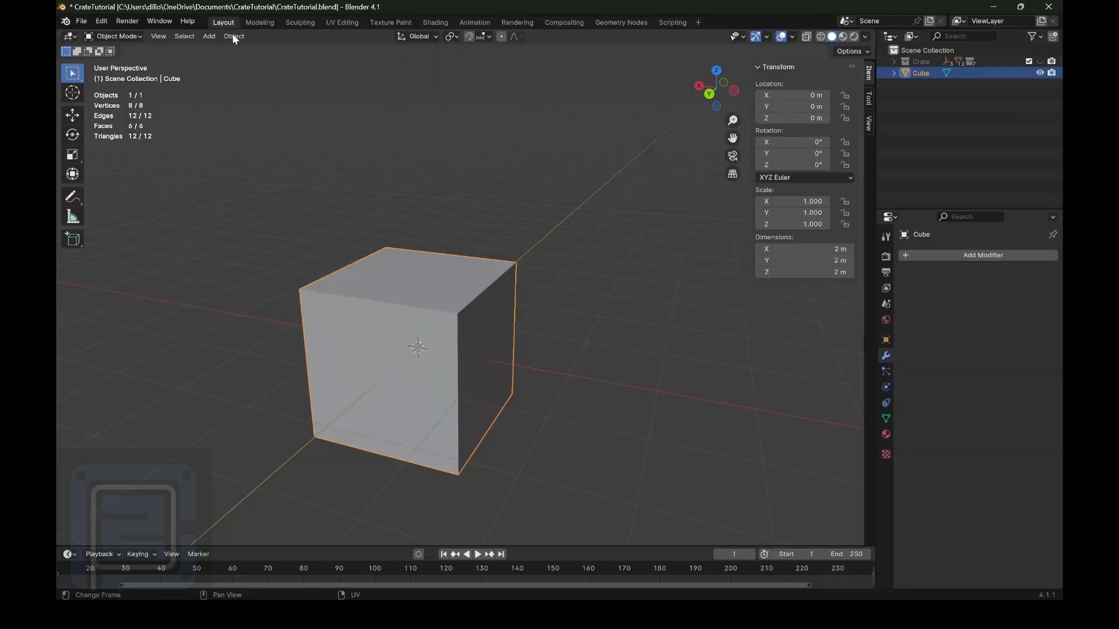
click(114, 36)
click(116, 62)
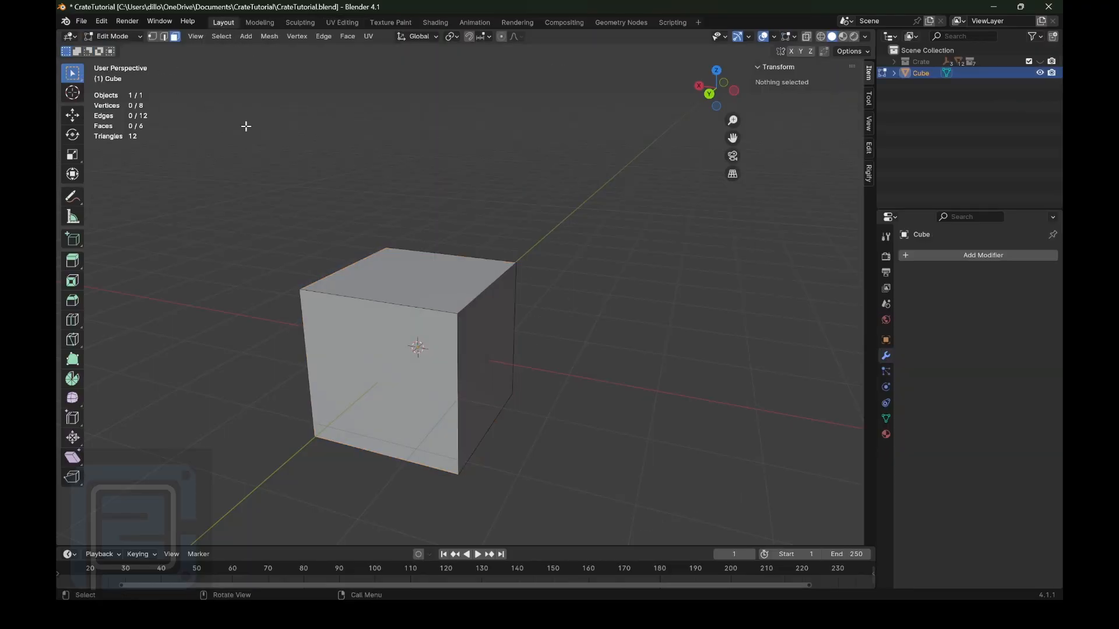
drag(745, 139, 580, 186)
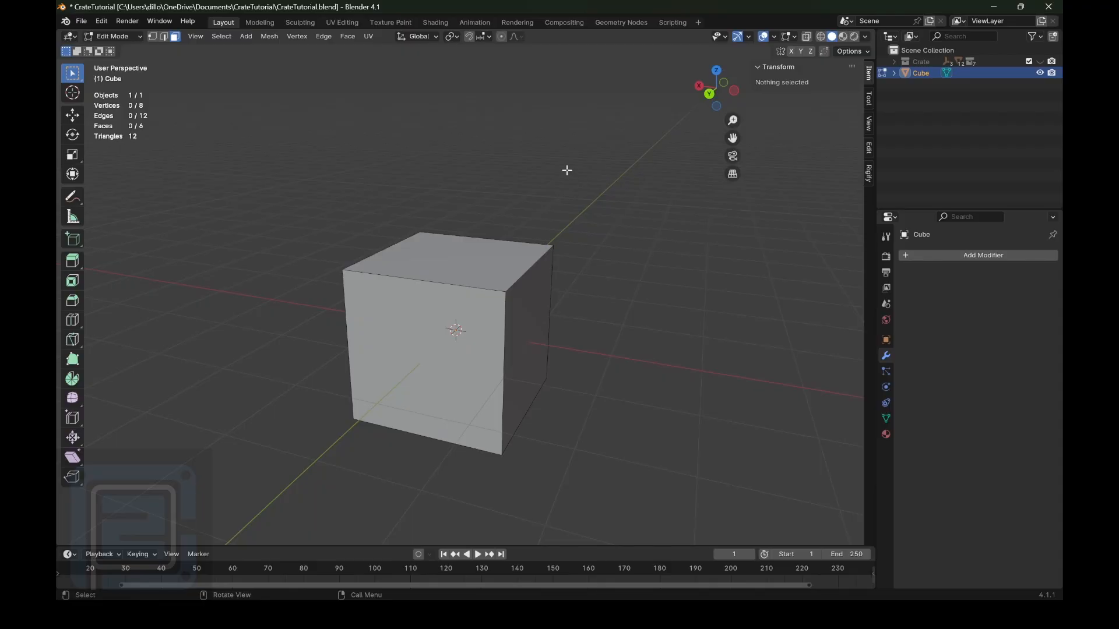
scroll(524, 282, up, 1)
drag(732, 138, 732, 93)
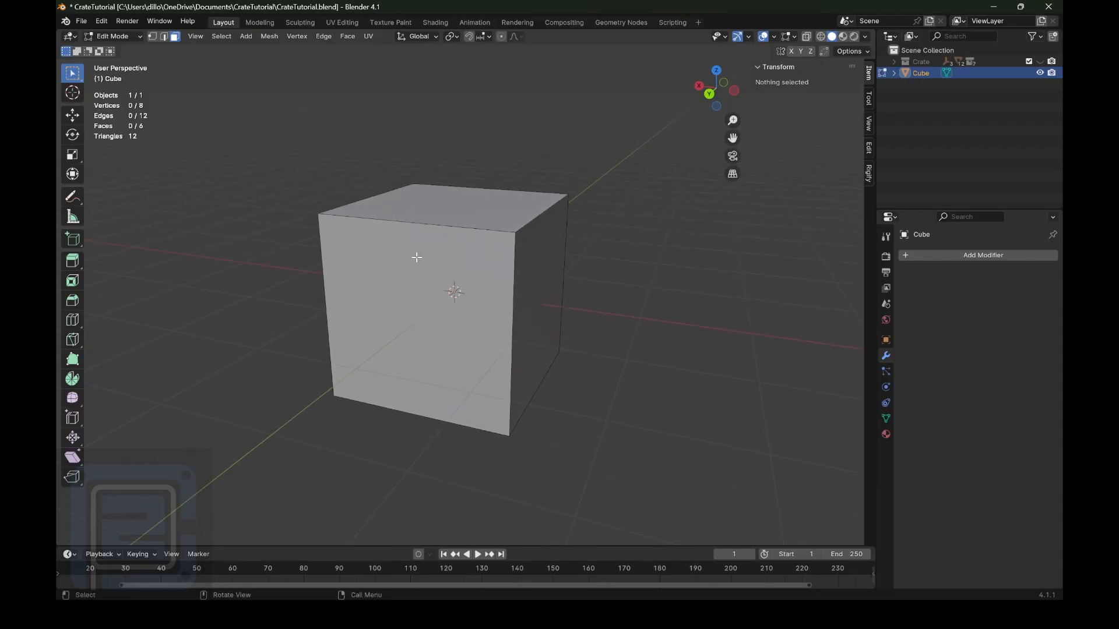
click(165, 37)
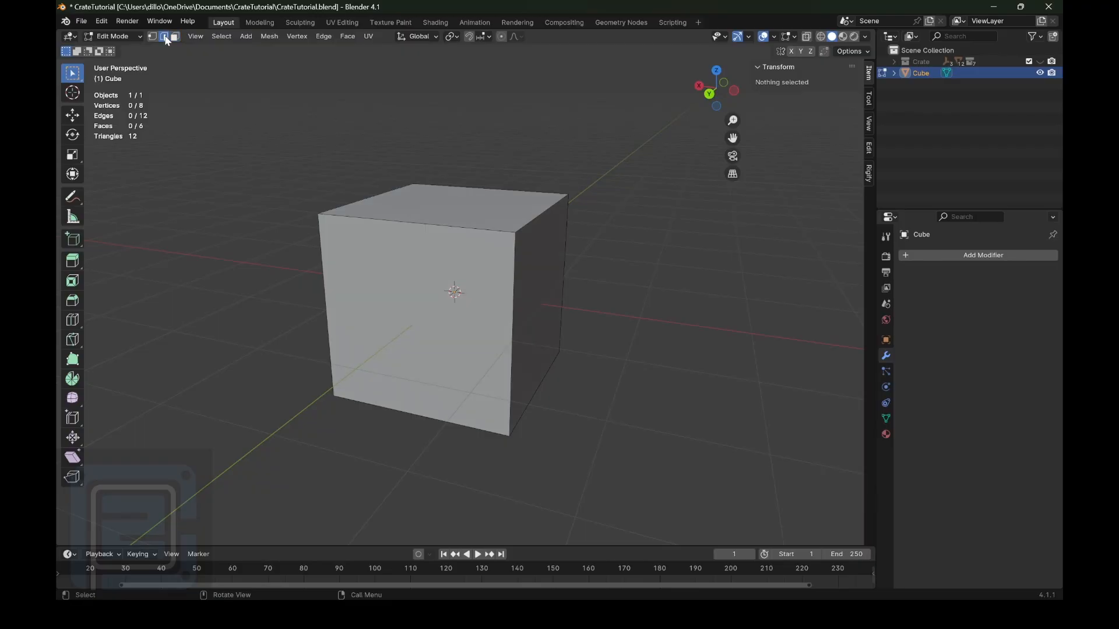
- Mark the upper edge of the cube's front face as a seam and deselect it
click(436, 226)
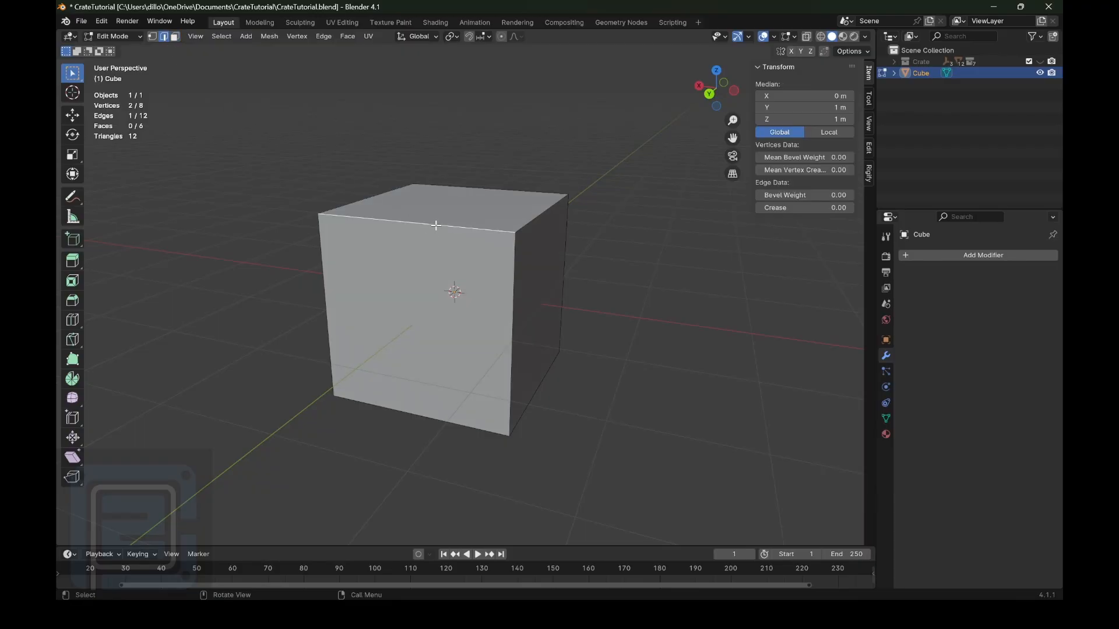
click(325, 37)
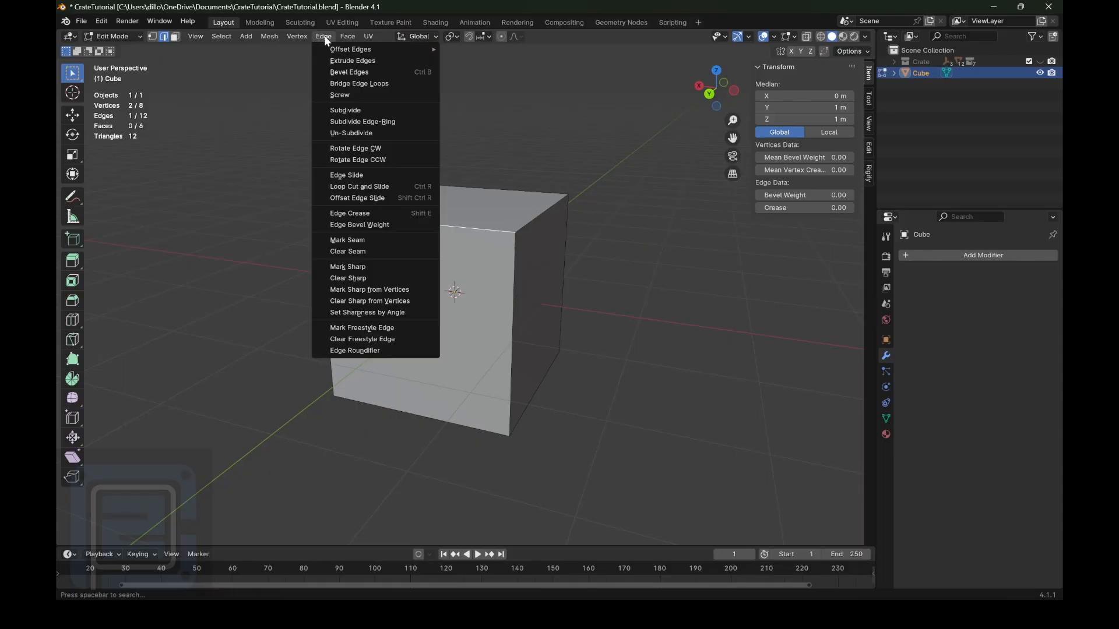
click(347, 244)
click(642, 251)
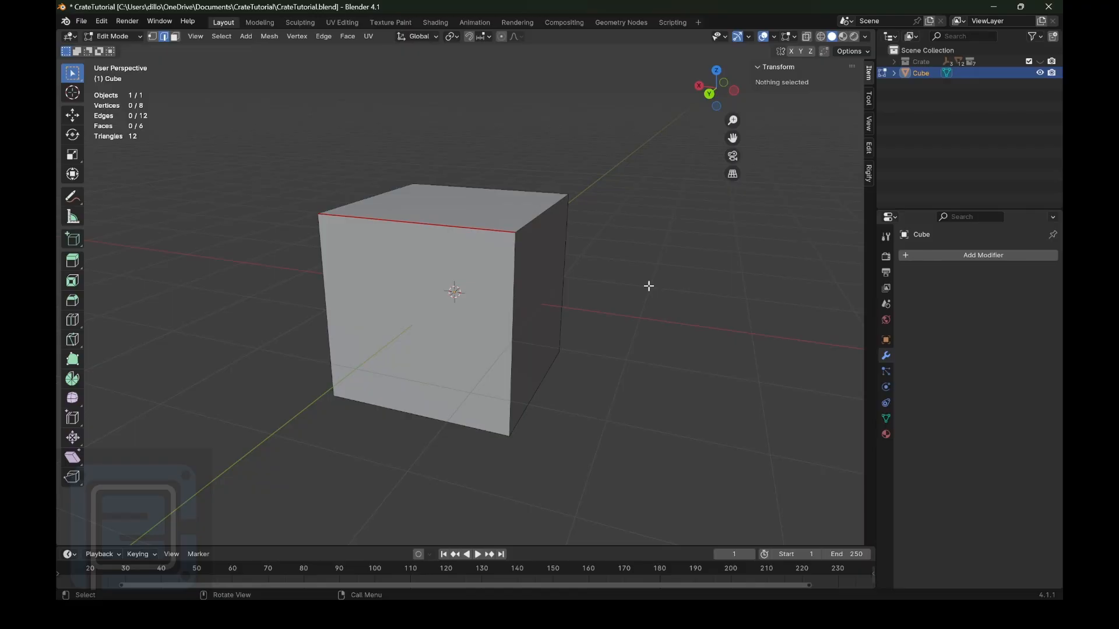
- Clear the seam from the front face's upper edge and deselect the edge
click(426, 225)
click(328, 36)
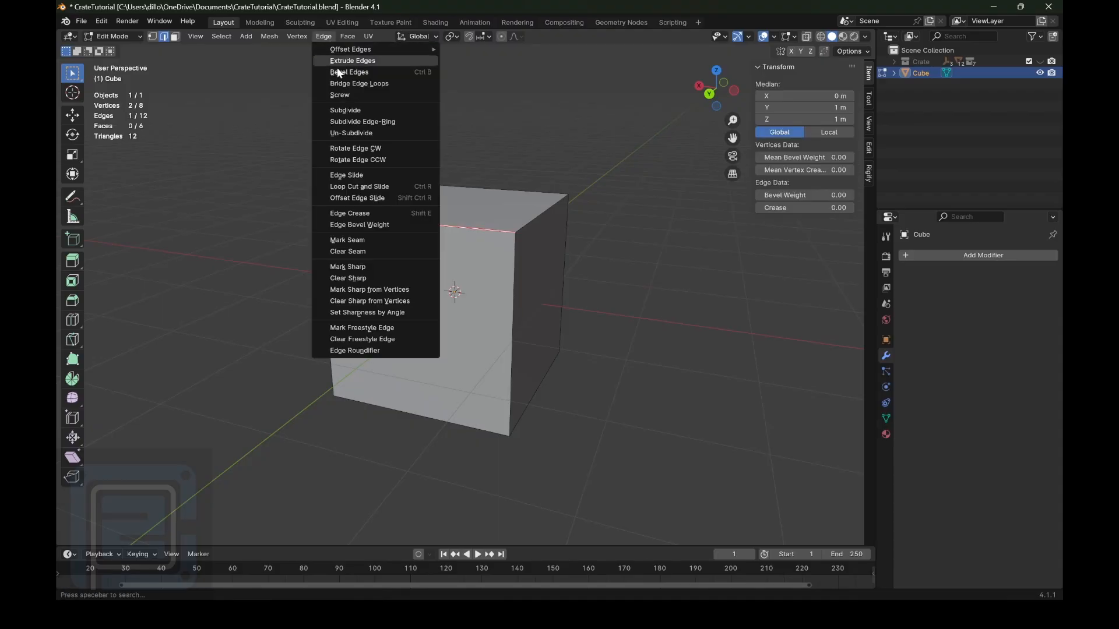
click(360, 254)
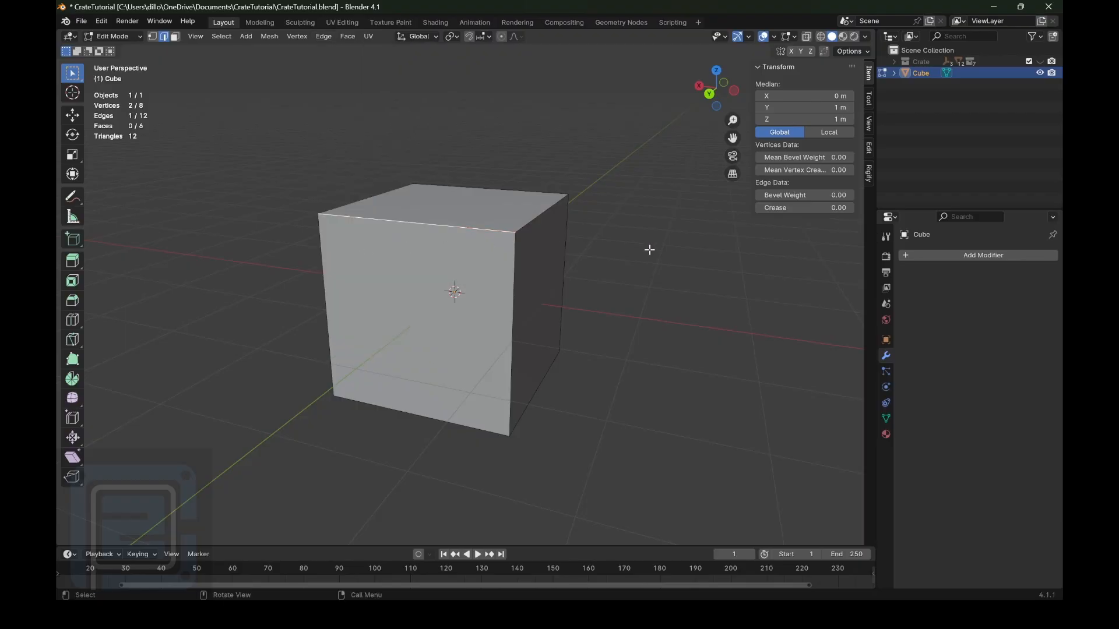
click(636, 265)
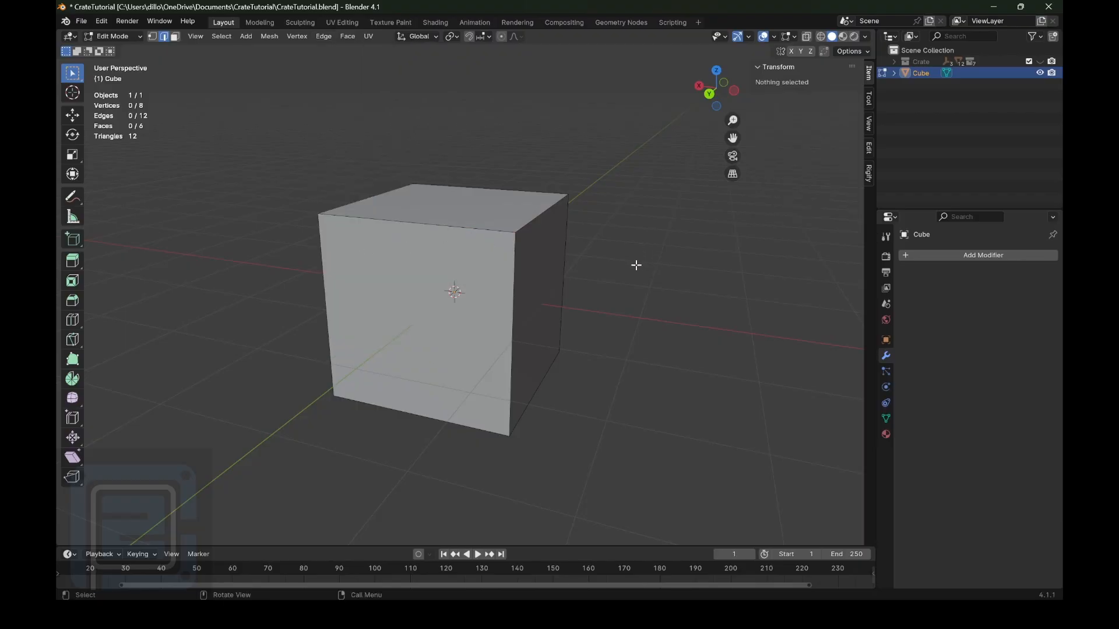
- Mark the front edge and both side edges of the cube's top face as seams, then deselect them
click(376, 196)
shift+click(395, 221)
shift+click(549, 209)
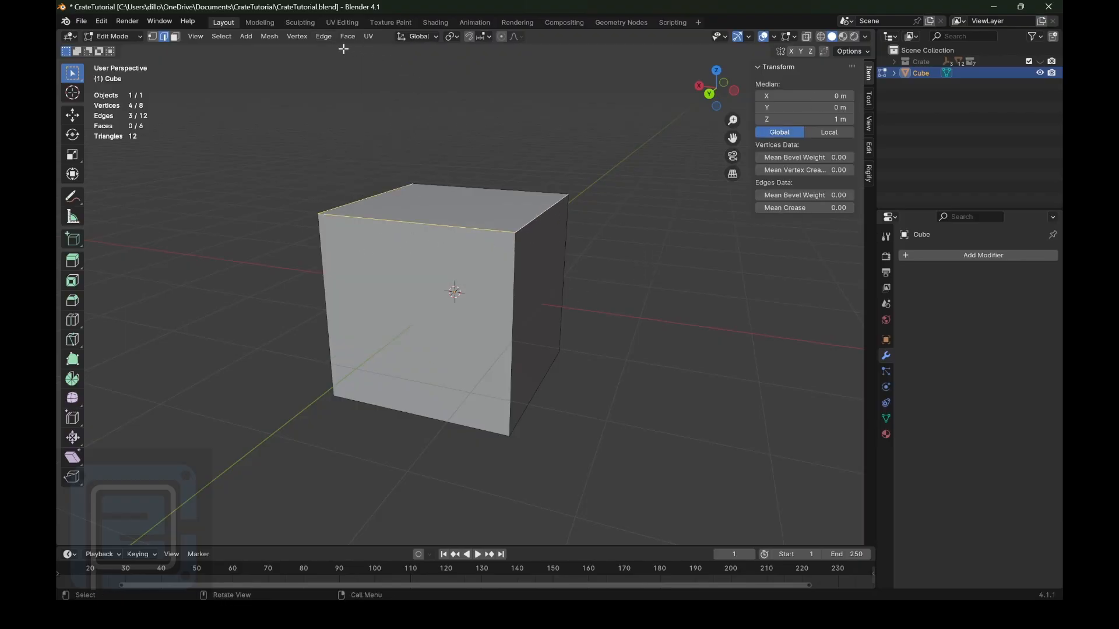
click(322, 38)
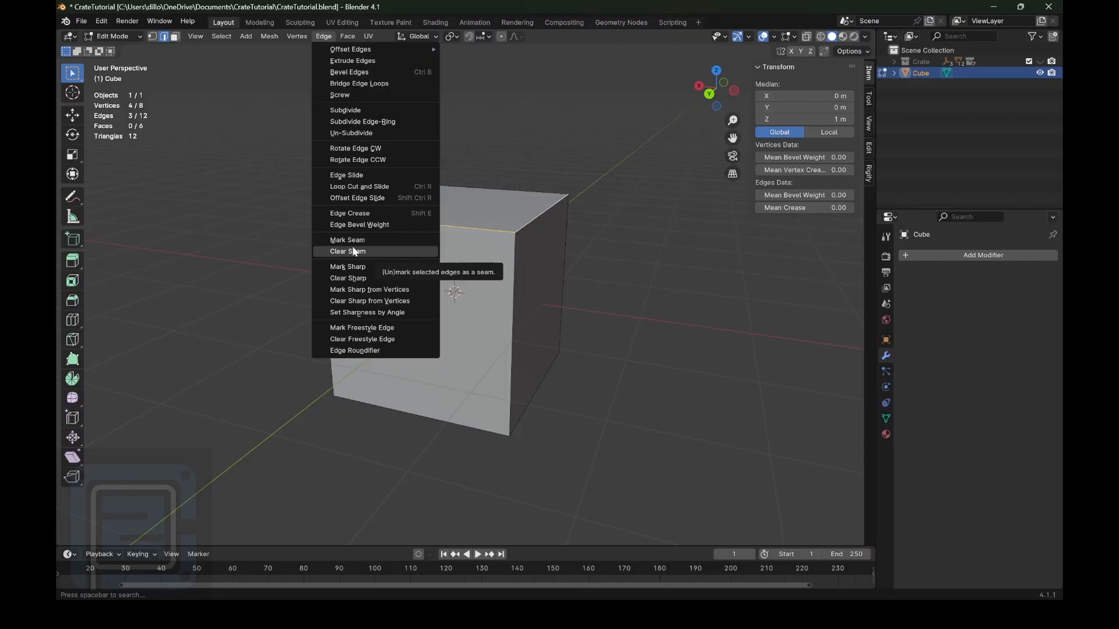
click(367, 241)
click(670, 224)
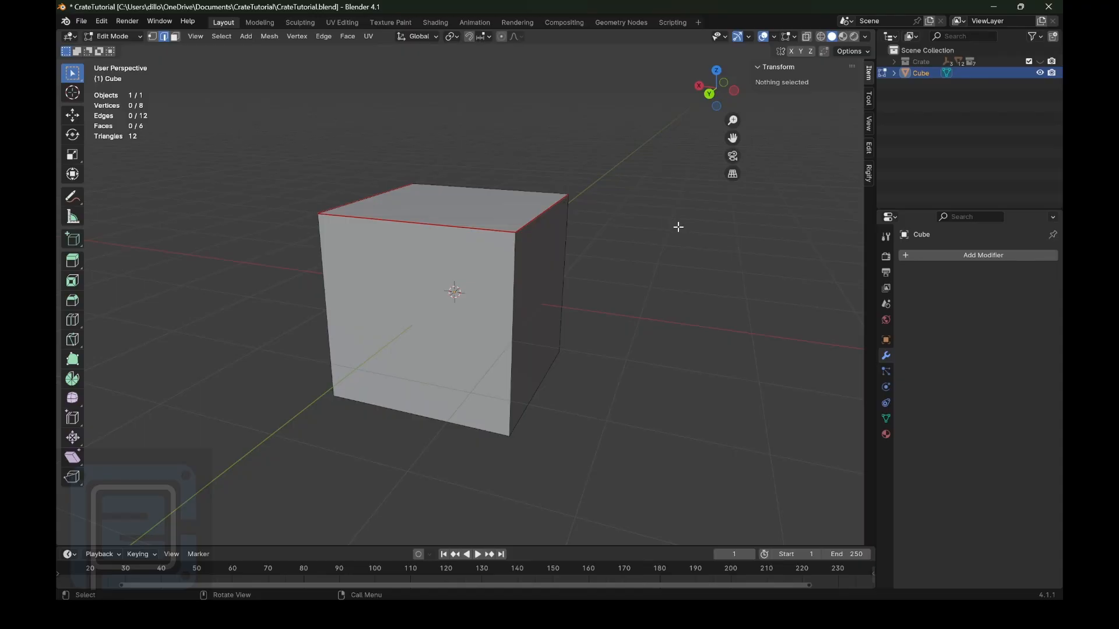
- Mark the remaining back edge of the top face as a seam and clear the selection
click(486, 183)
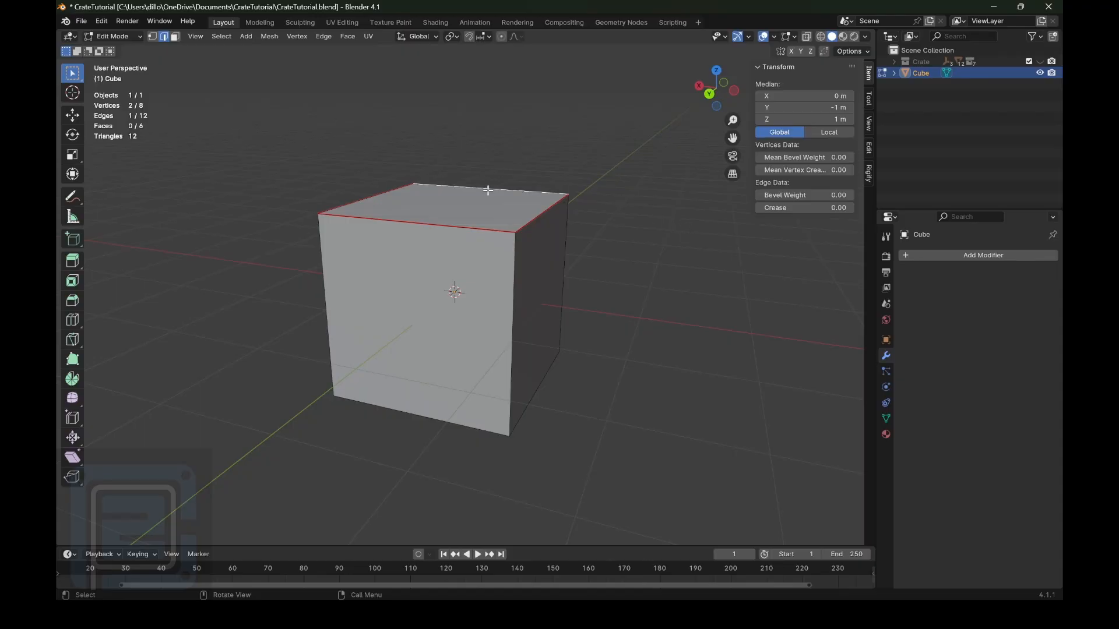
click(323, 37)
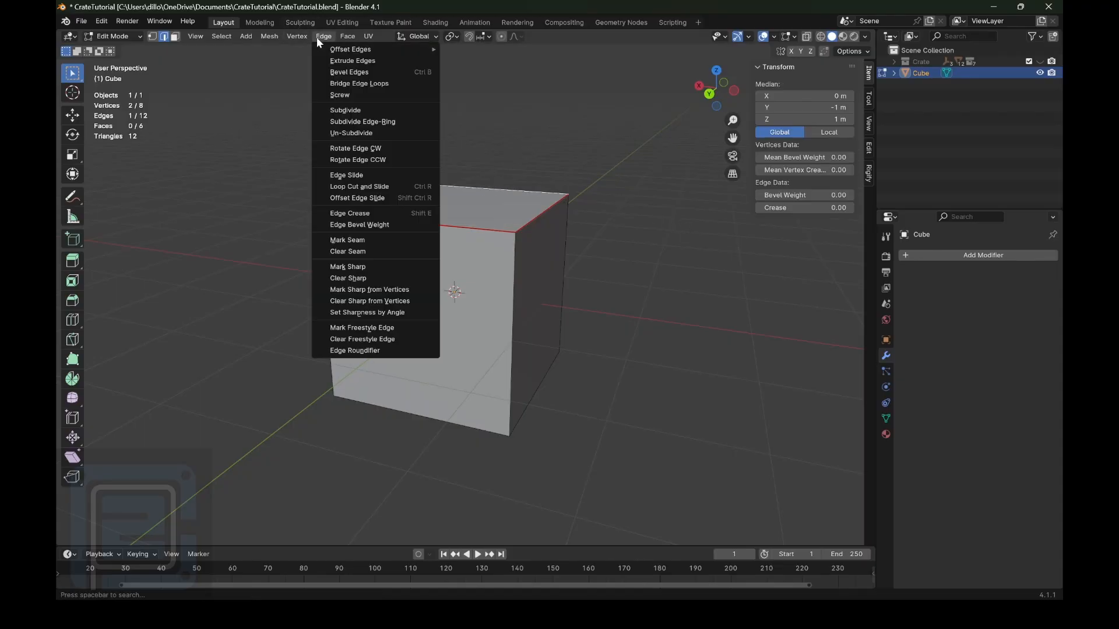
click(365, 240)
key(alt+a)
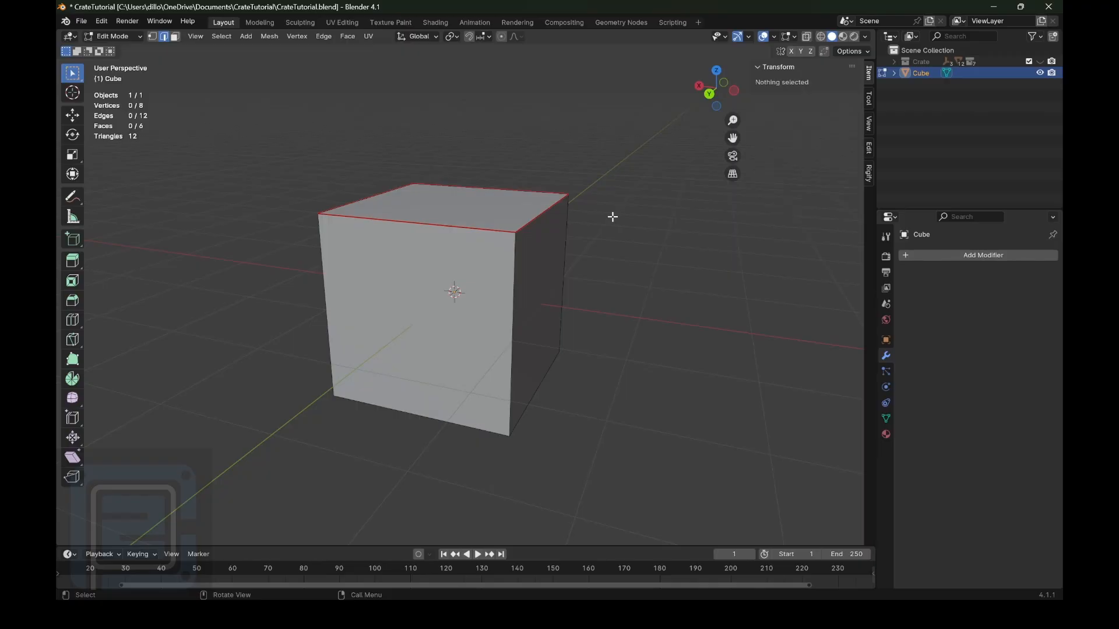
- Select all four vertical edges of the cube, mark them as seams, and clear the selection
mouse_move(713, 96)
mouse_down()
mouse_move(722, 96)
mouse_move(712, 100)
mouse_up()
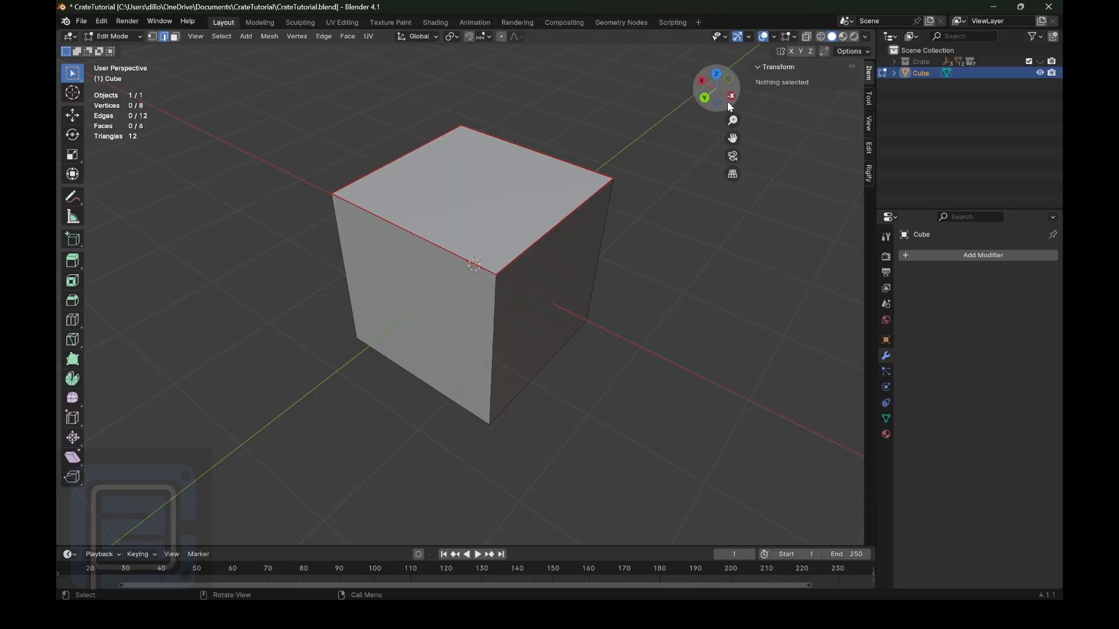
drag(728, 101, 710, 97)
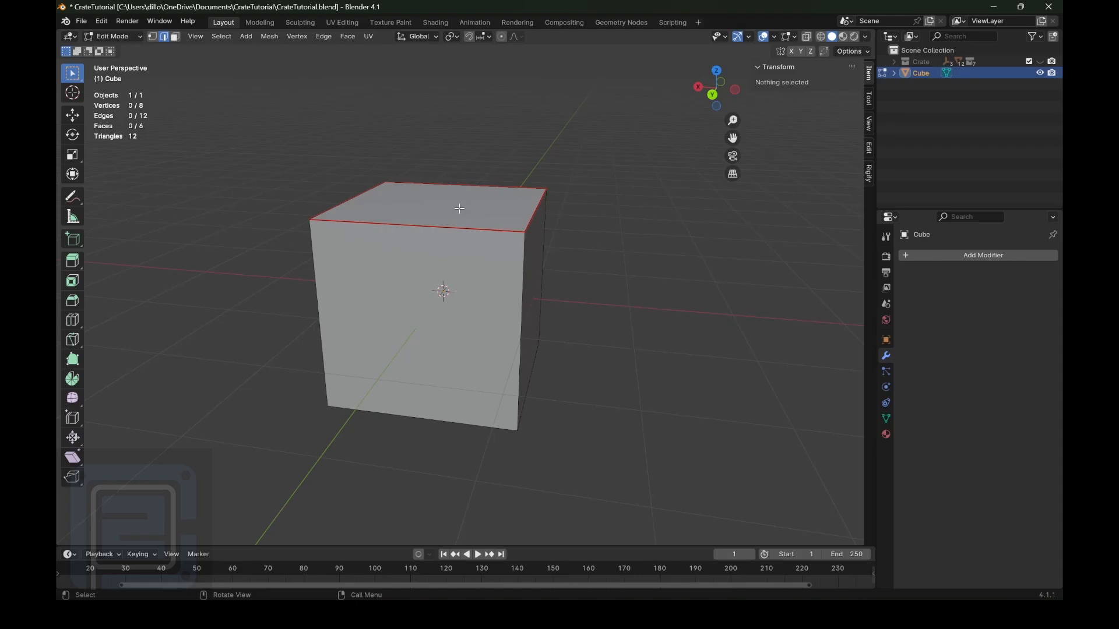
click(527, 309)
drag(717, 87, 708, 88)
middle_drag(655, 260, 632, 261)
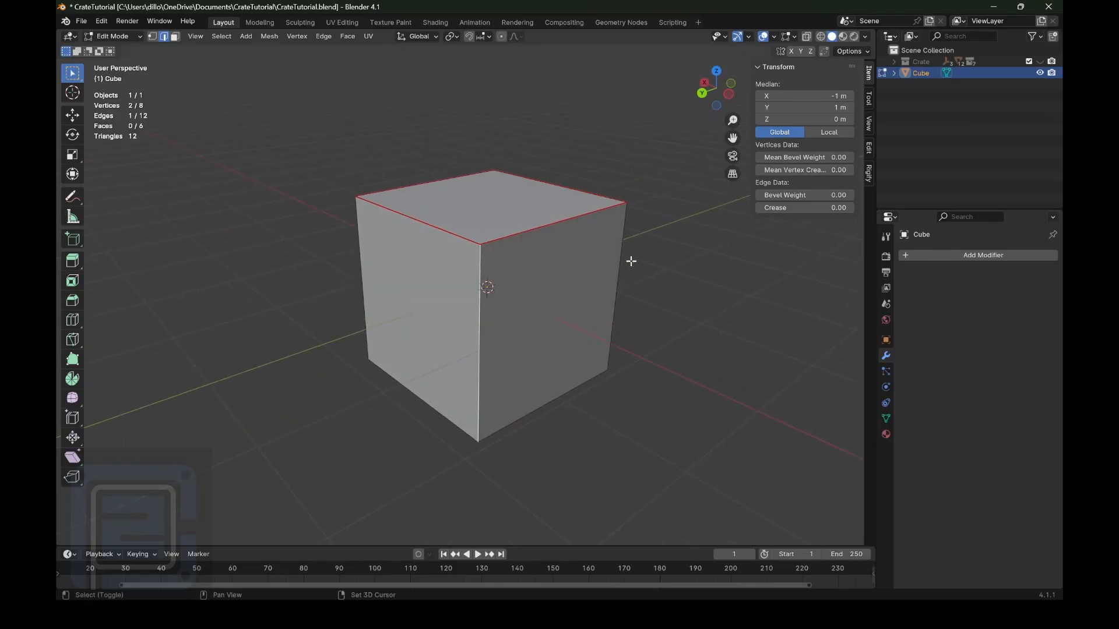
shift+click(618, 265)
middle_drag(545, 195, 601, 193)
shift+click(318, 326)
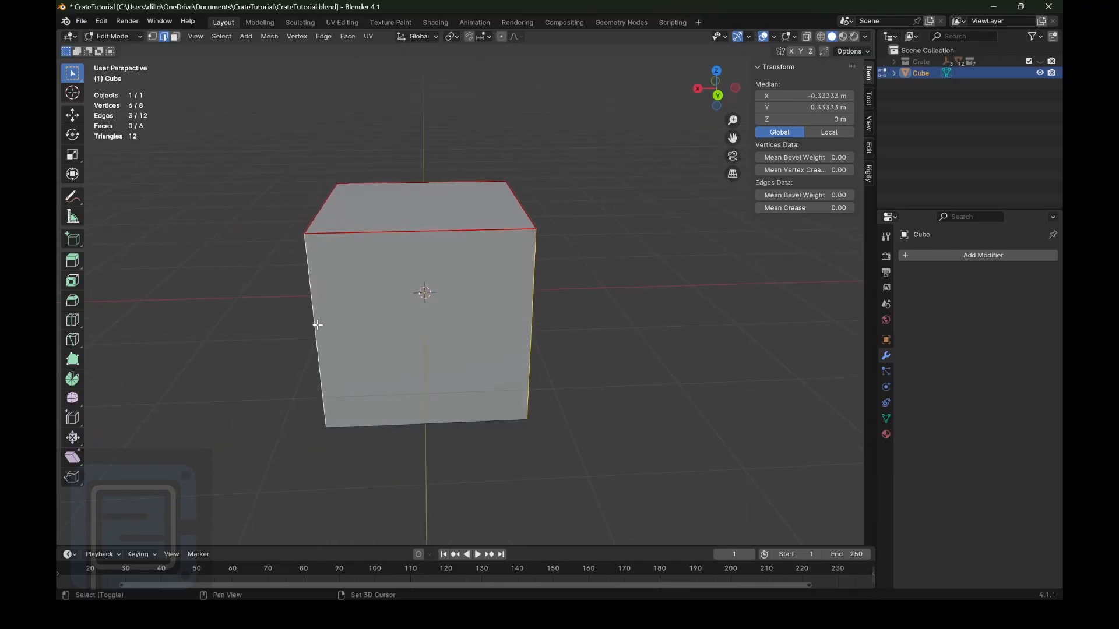
drag(705, 92, 805, 93)
shift+click(224, 335)
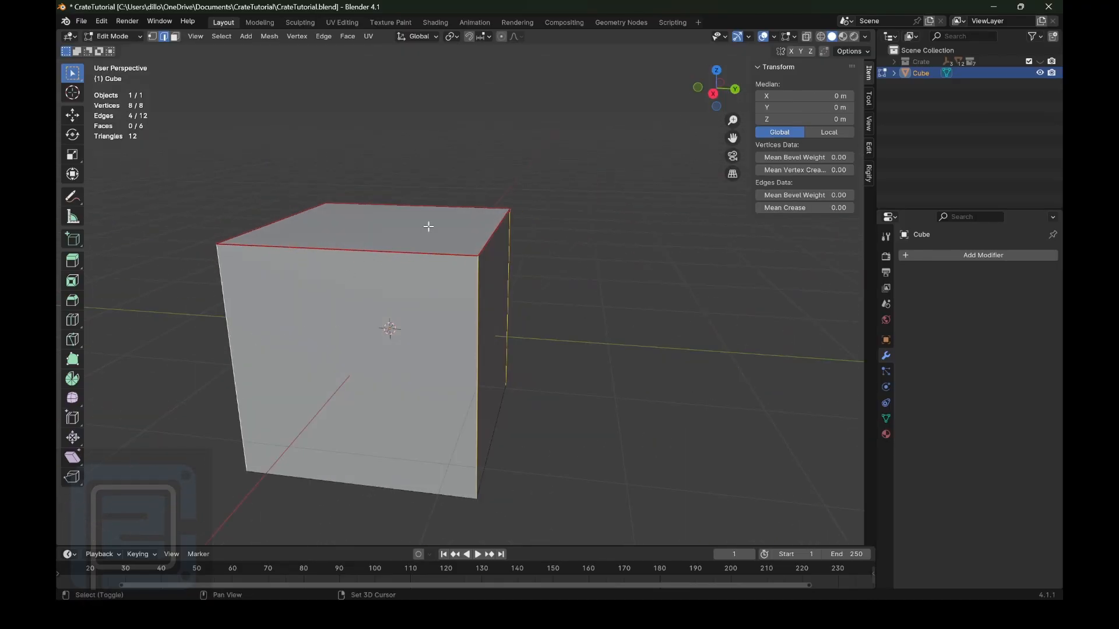
drag(704, 94, 717, 93)
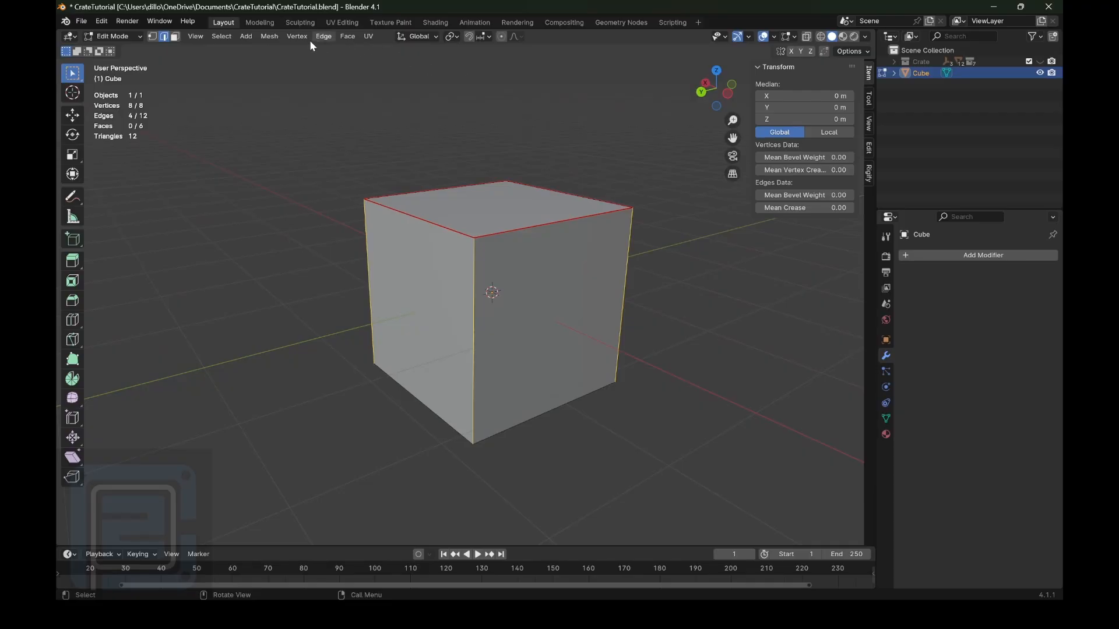
click(324, 36)
click(338, 240)
click(664, 290)
drag(694, 92, 717, 99)
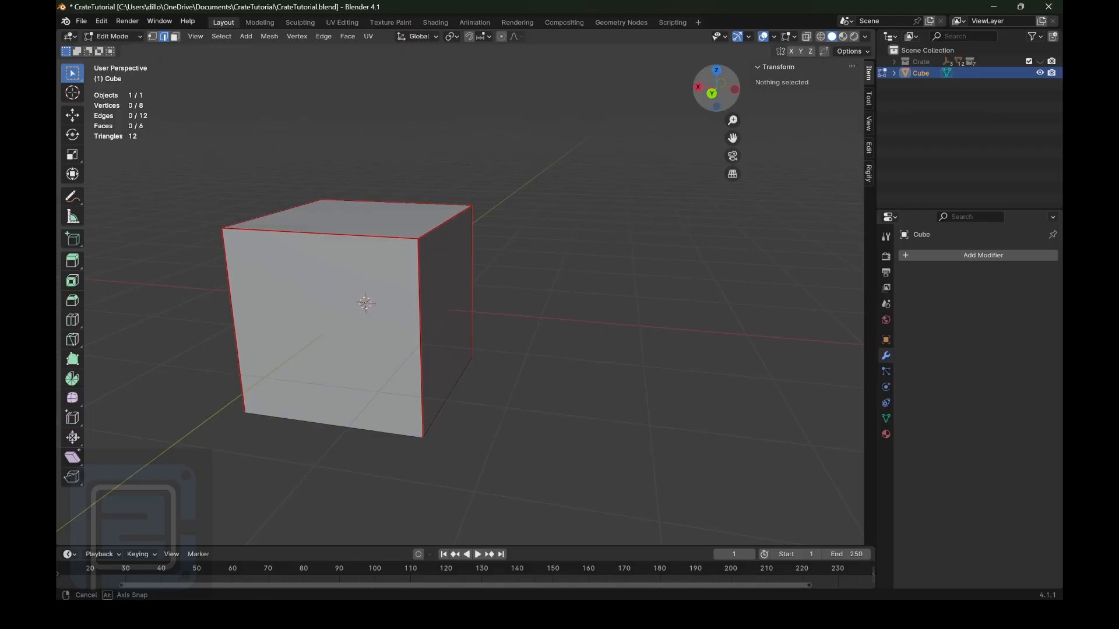
- Annotate the view with an arrow from the cube's top face to a separate square UV island sketched above it
click(74, 197)
click(127, 201)
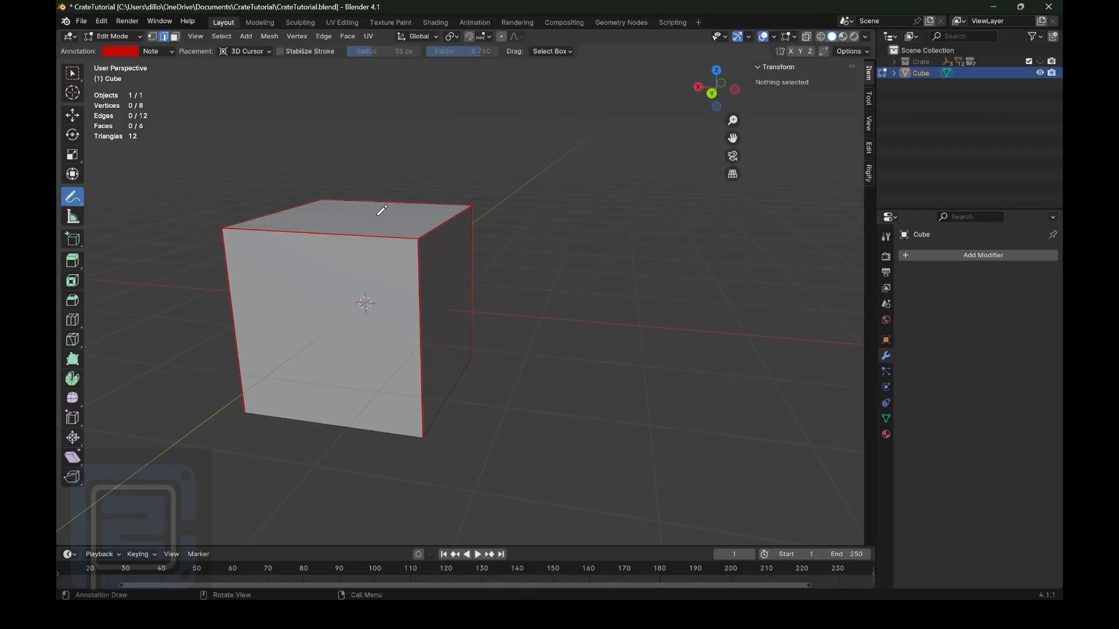
drag(377, 216, 434, 150)
mouse_move(465, 103)
mouse_down()
mouse_move(465, 156)
mouse_move(533, 154)
mouse_move(538, 98)
mouse_move(461, 97)
mouse_move(466, 109)
mouse_up()
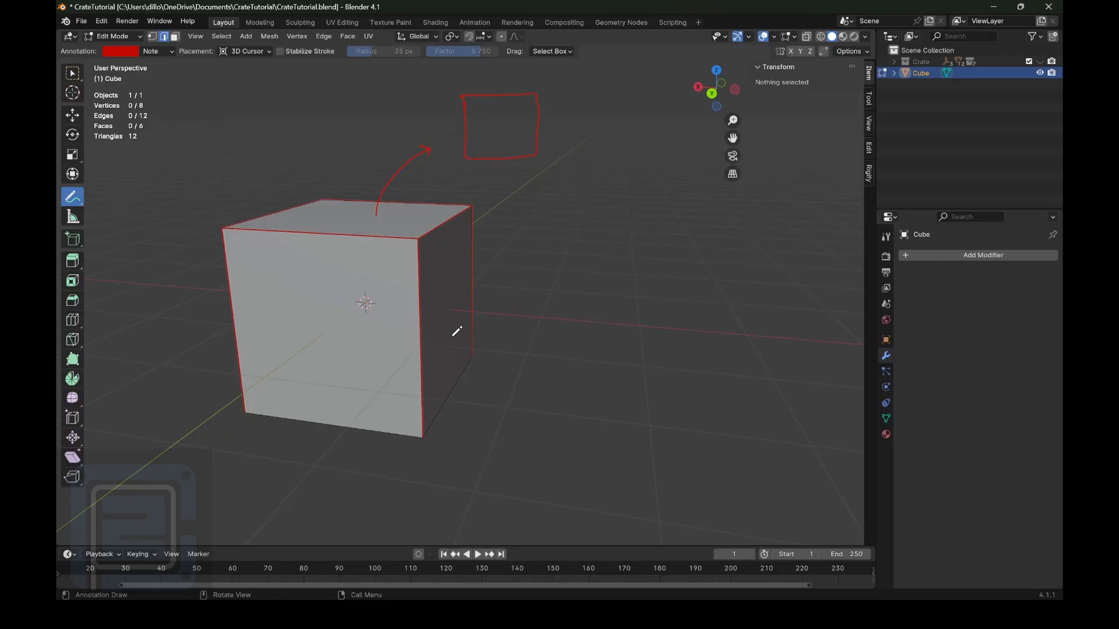
- Annotate an arrow from the cube's side face to a cross-shaped island of five connected squares
drag(455, 334, 569, 279)
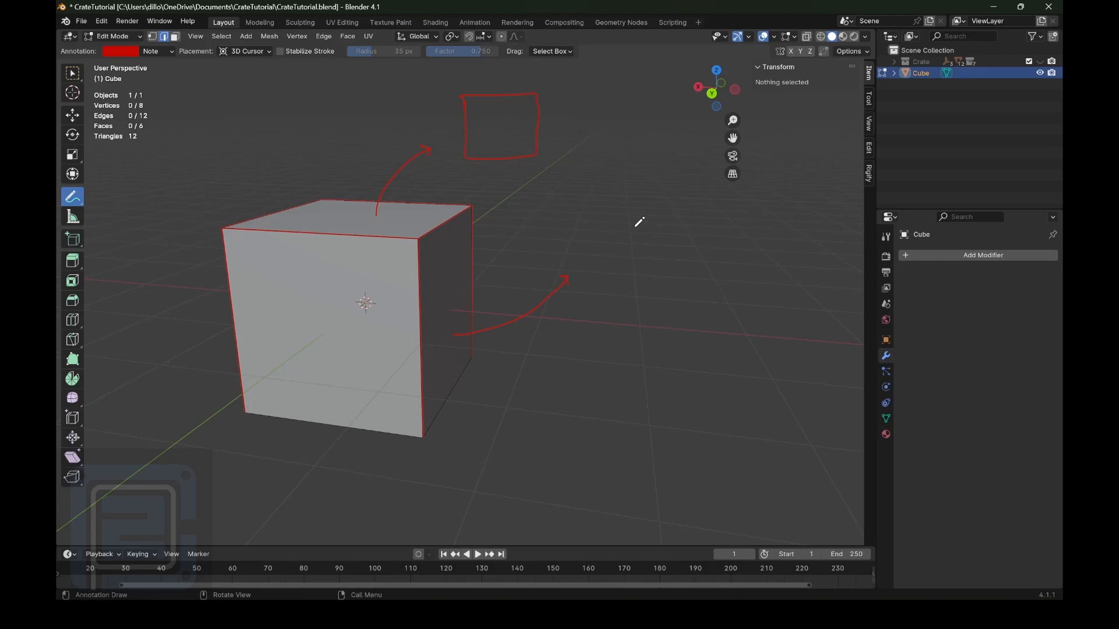
mouse_move(636, 221)
mouse_down()
mouse_move(636, 259)
mouse_move(699, 230)
mouse_move(660, 206)
mouse_move(635, 209)
mouse_move(636, 164)
mouse_move(695, 156)
mouse_move(692, 212)
mouse_move(706, 207)
mouse_move(754, 251)
mouse_move(703, 252)
mouse_move(701, 300)
mouse_move(650, 324)
mouse_move(644, 257)
mouse_move(581, 260)
mouse_move(581, 217)
mouse_move(638, 211)
mouse_up()
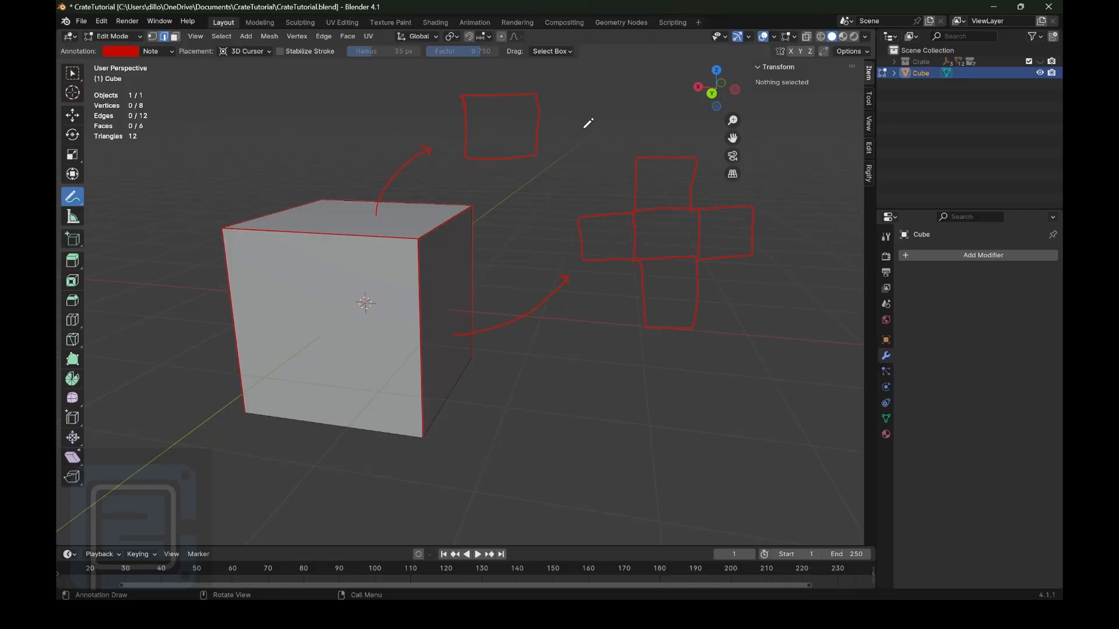
scroll(542, 160, down, 1)
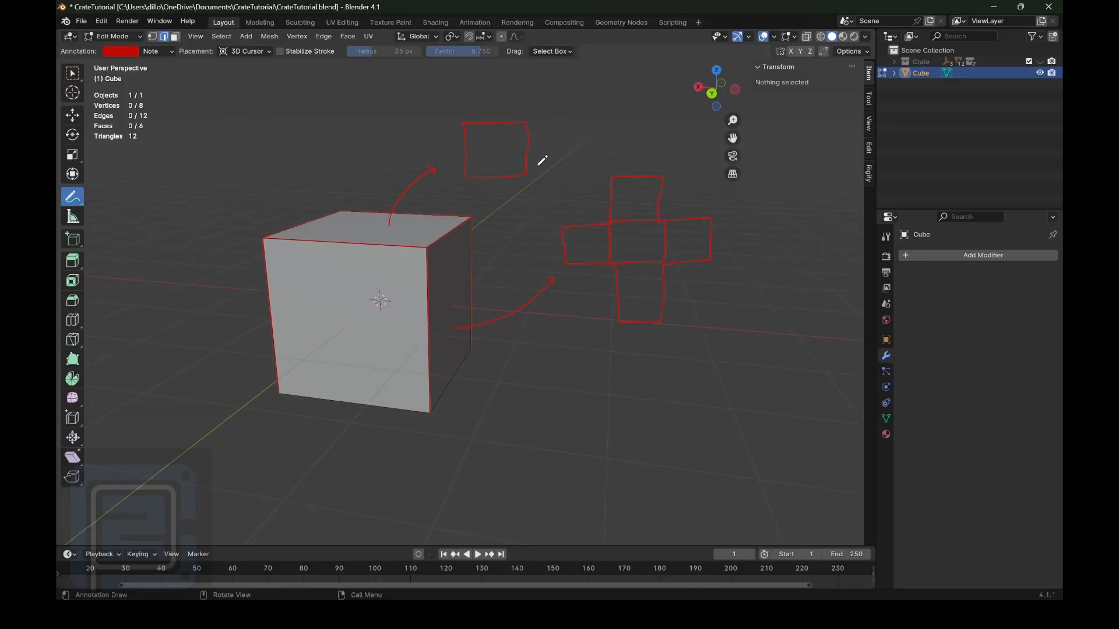
scroll(468, 157, down, 1)
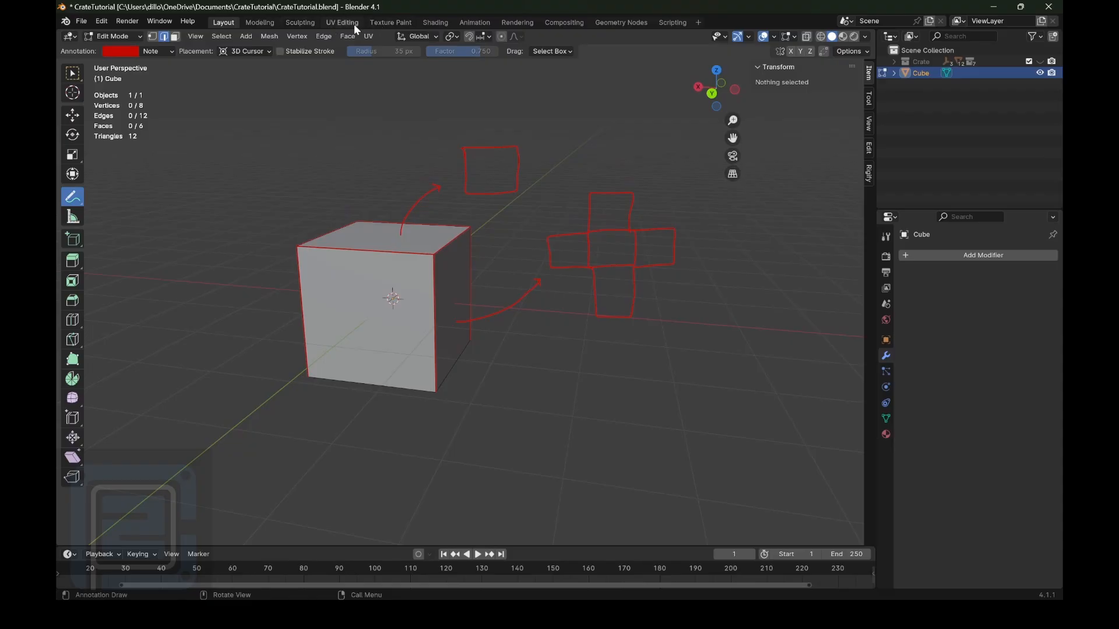
- Switch to the UV Editing workspace, select the whole cube in face mode, and unwrap it along the marked seams
click(342, 23)
middle_drag(687, 245, 723, 252)
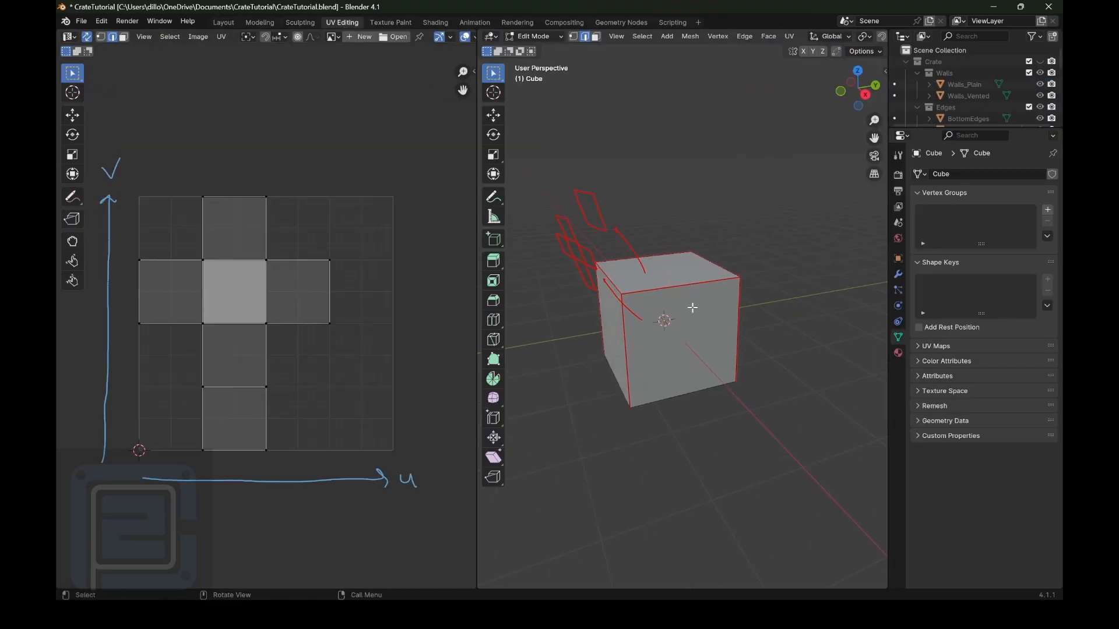
key(a)
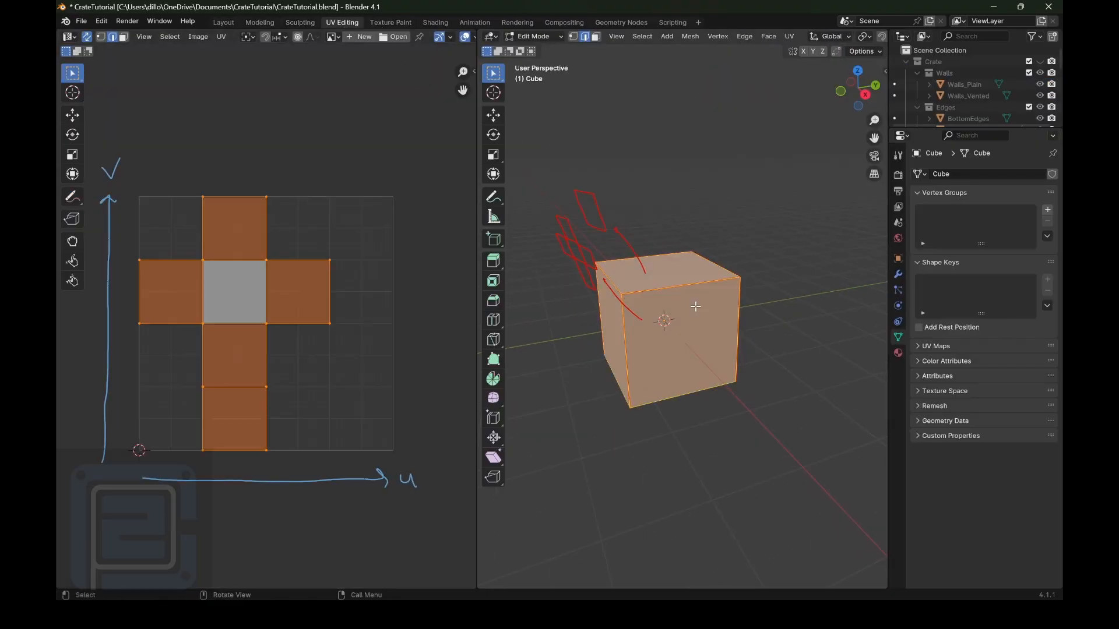
click(598, 36)
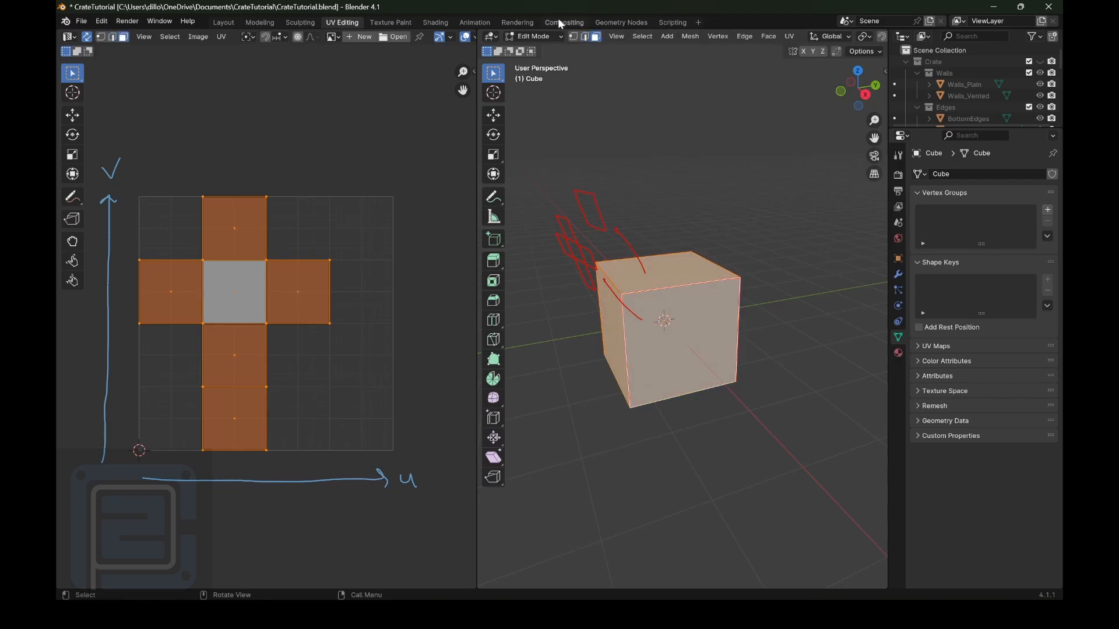
click(791, 36)
click(824, 51)
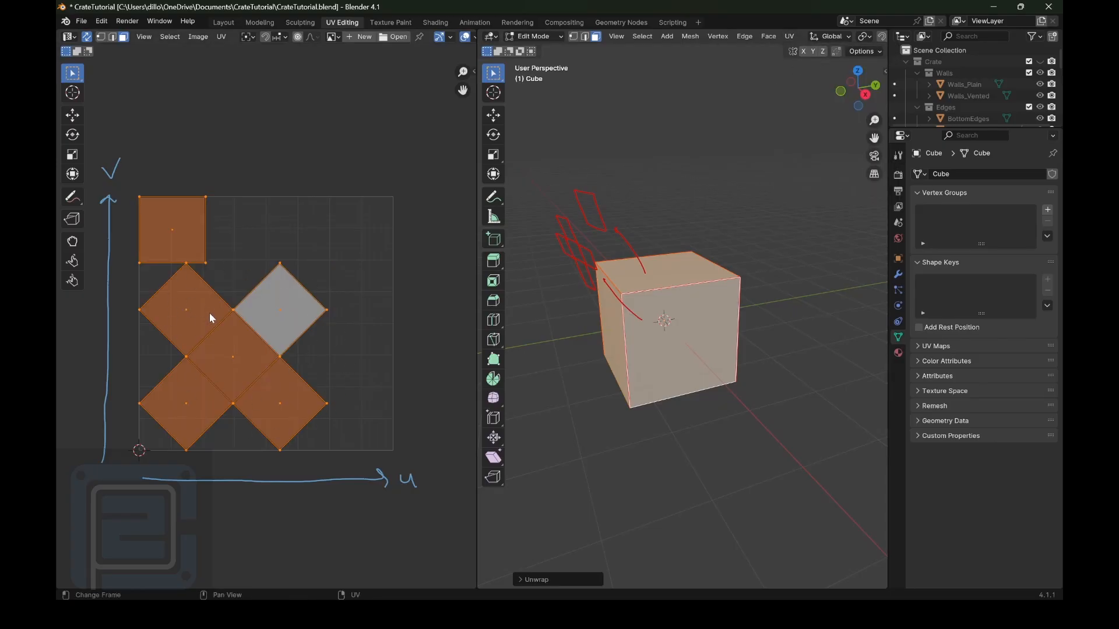
scroll(210, 316, up, 1)
scroll(211, 313, down, 1)
- Select all of the cube's geometry and clear every seam on it
click(769, 396)
key(a)
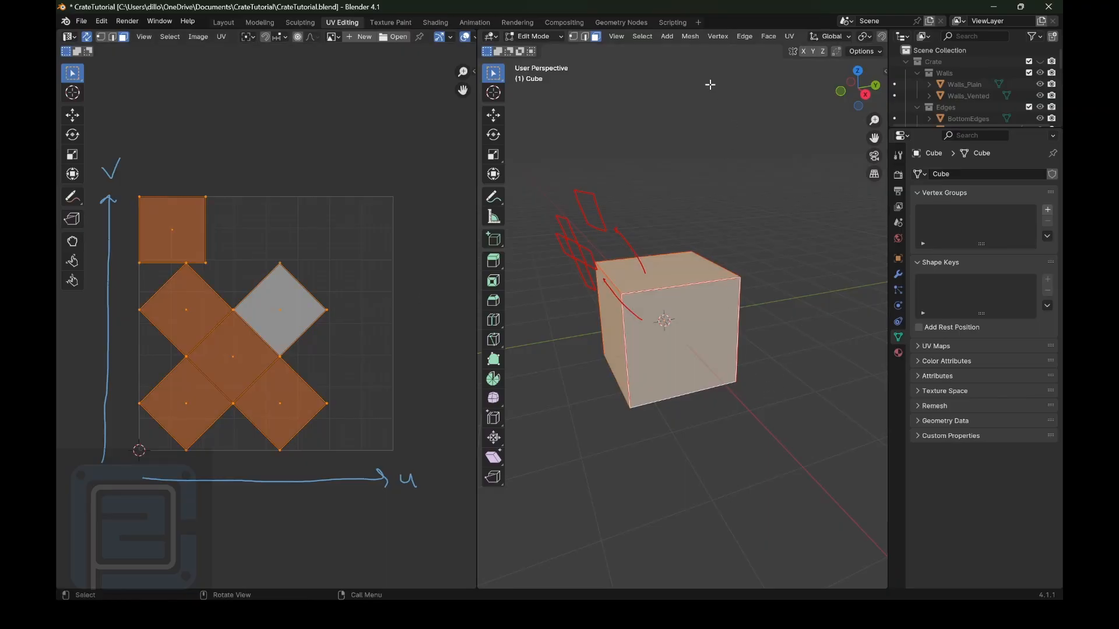
click(761, 41)
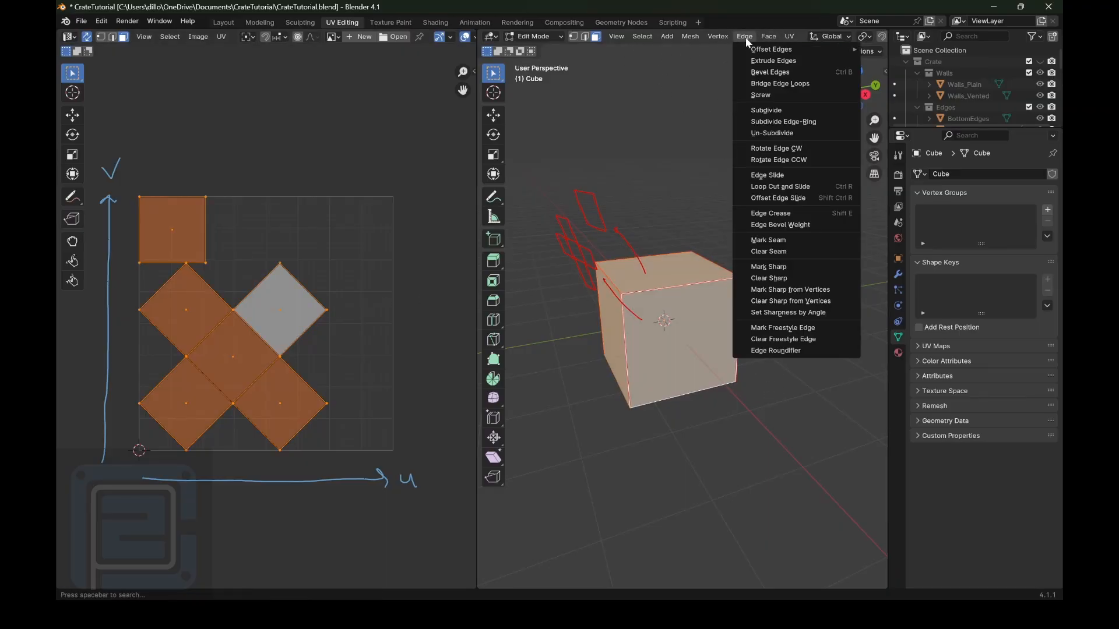
click(771, 253)
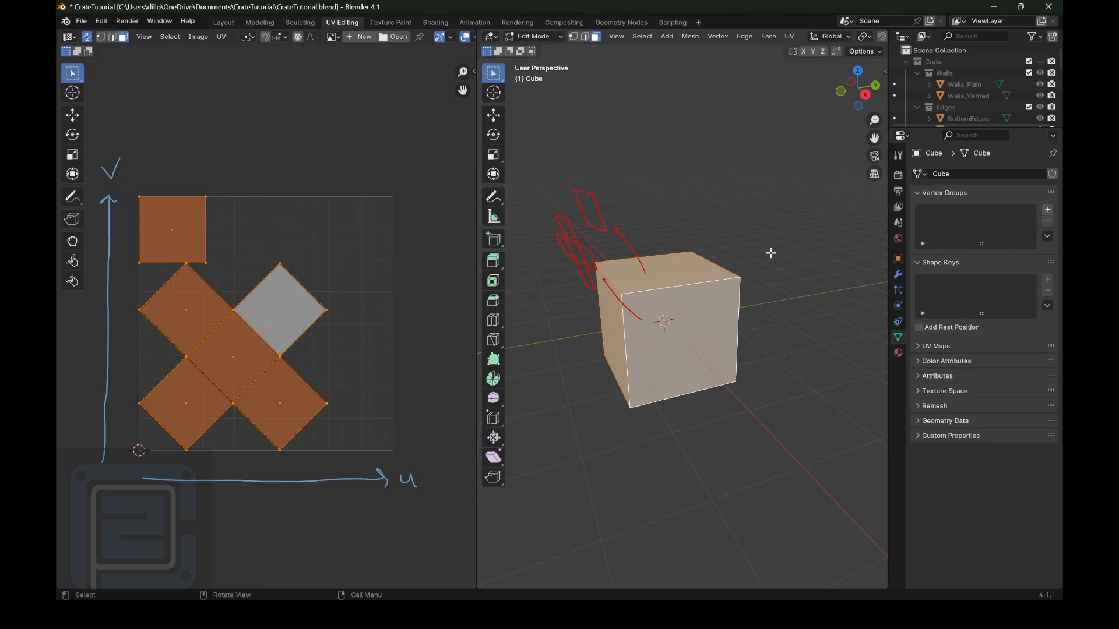
- Select the whole cube and unwrap it with no seams marked
click(746, 388)
key(a)
click(791, 37)
click(806, 52)
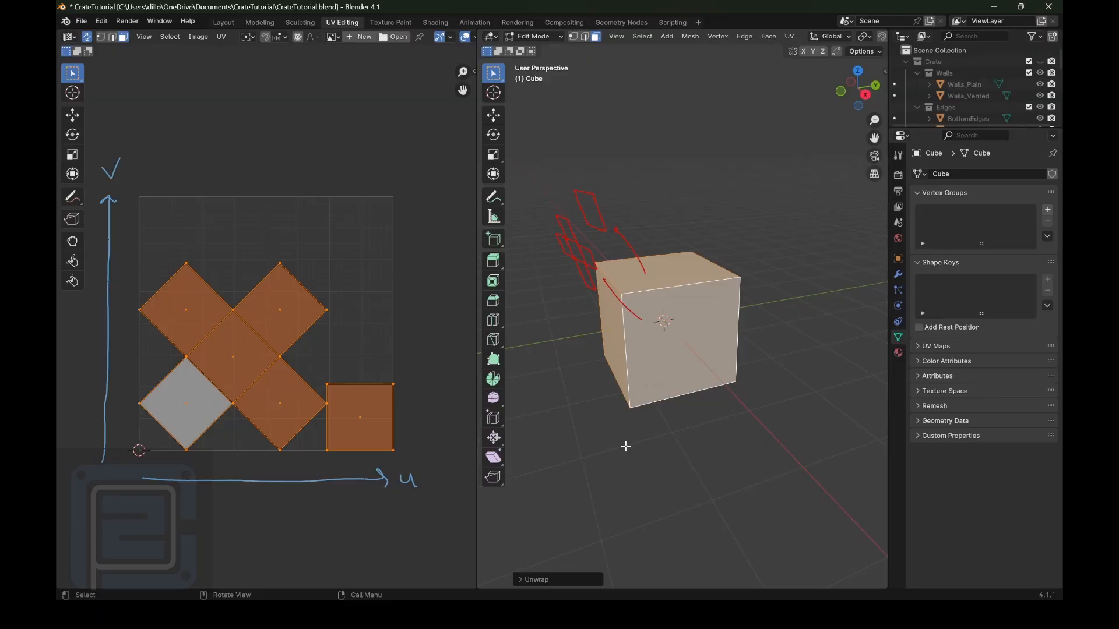
- Mark only the cube's front vertical corner edge, where the two visible side faces meet, as a seam
click(661, 438)
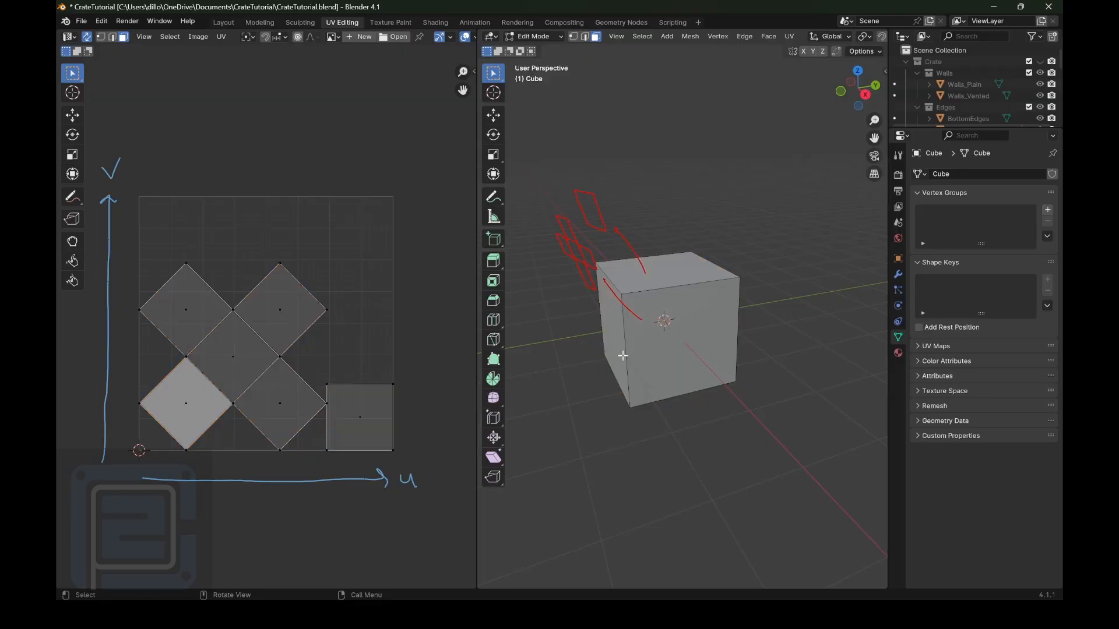
click(623, 355)
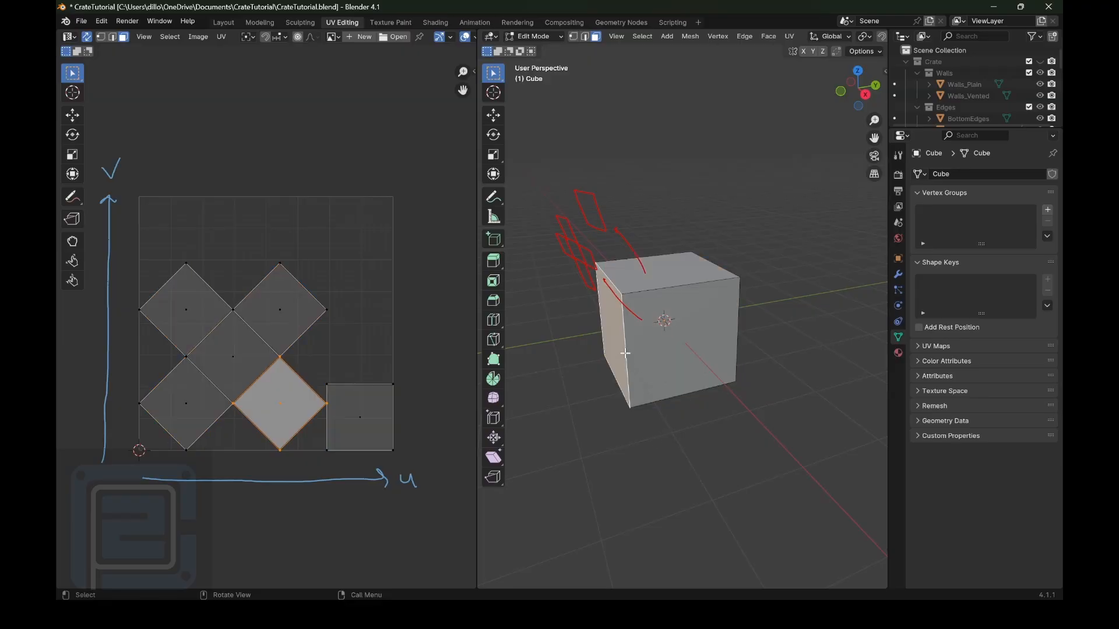
click(691, 467)
click(627, 356)
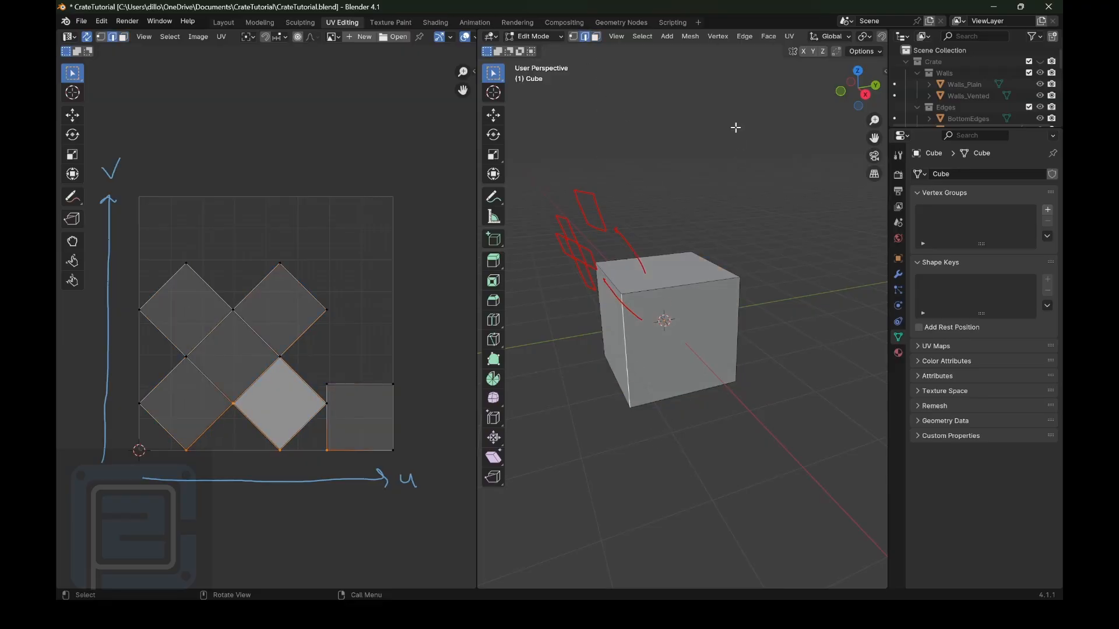
click(744, 37)
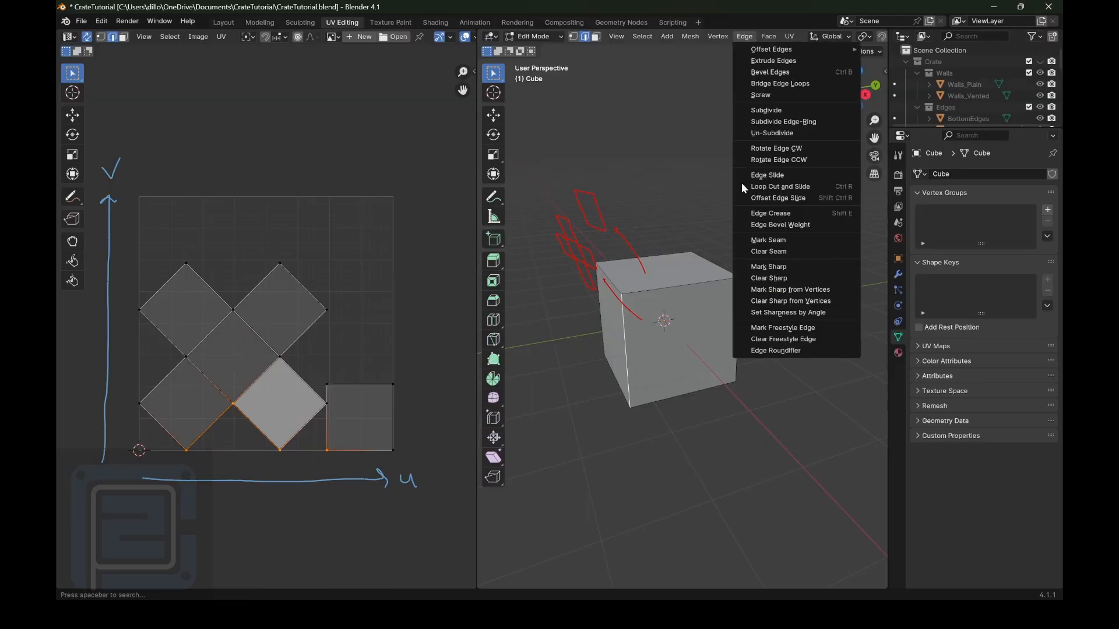
click(786, 240)
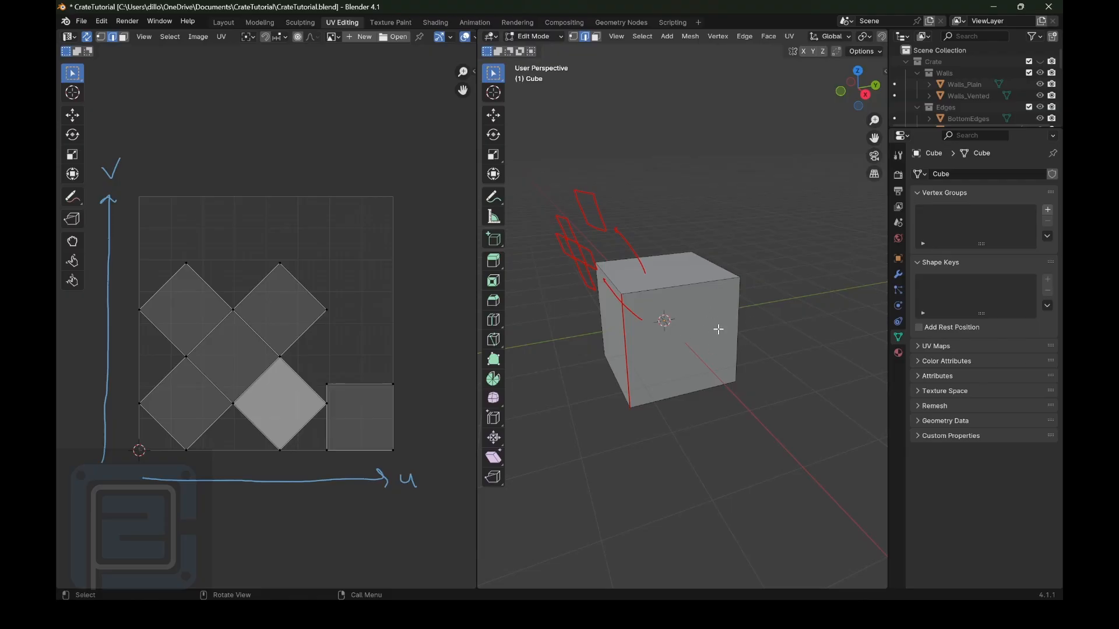
- Unwrap the whole cube with the single vertical seam, then clear the selection
key(a)
click(787, 39)
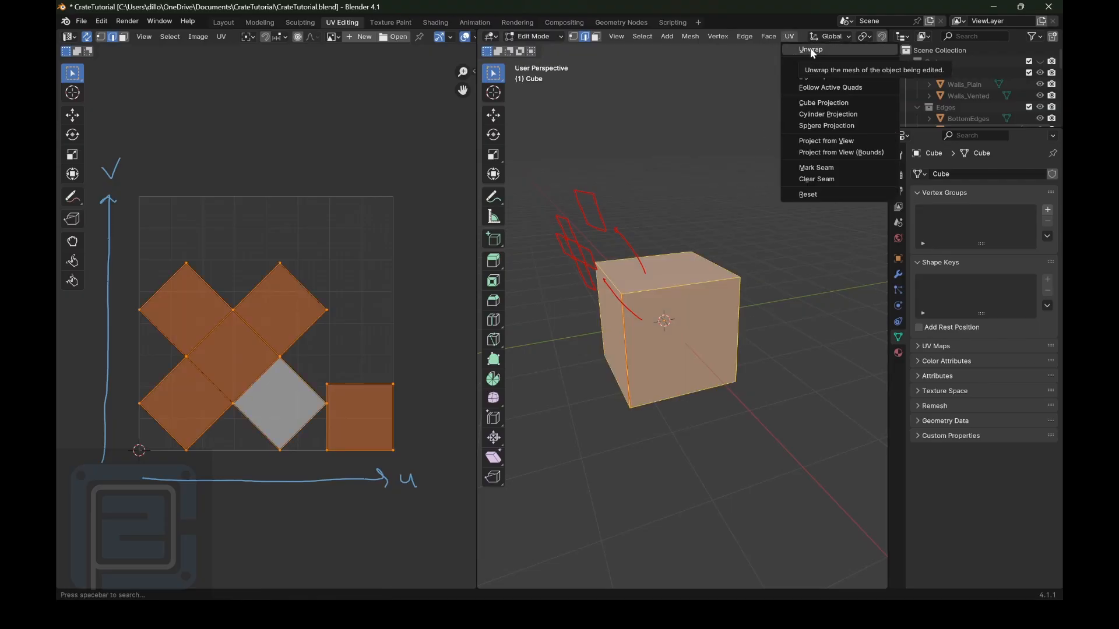
click(814, 53)
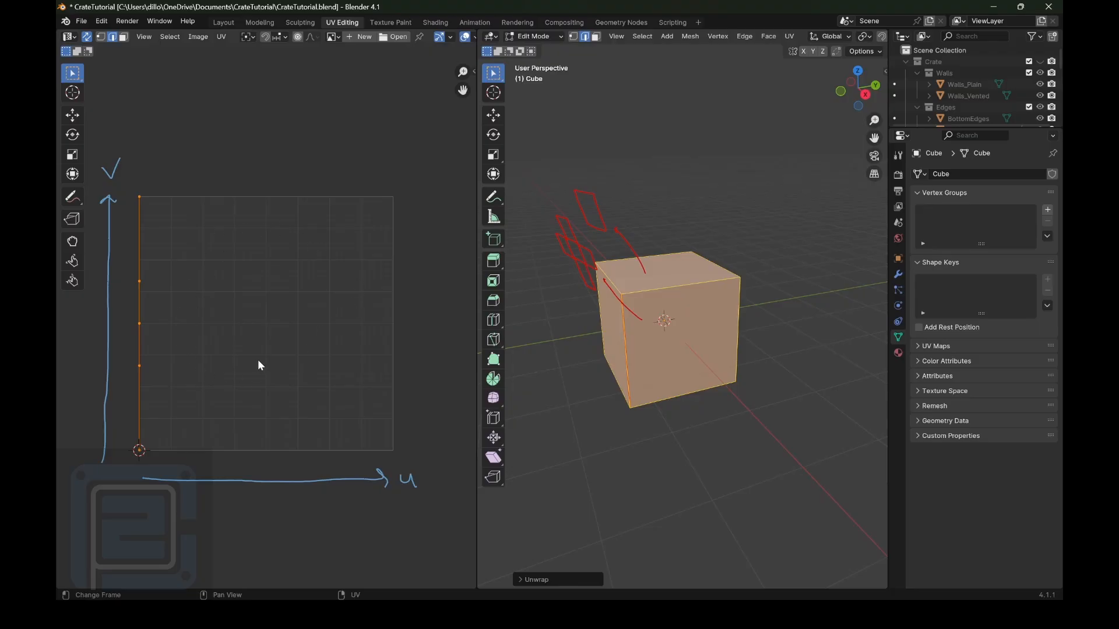
click(742, 435)
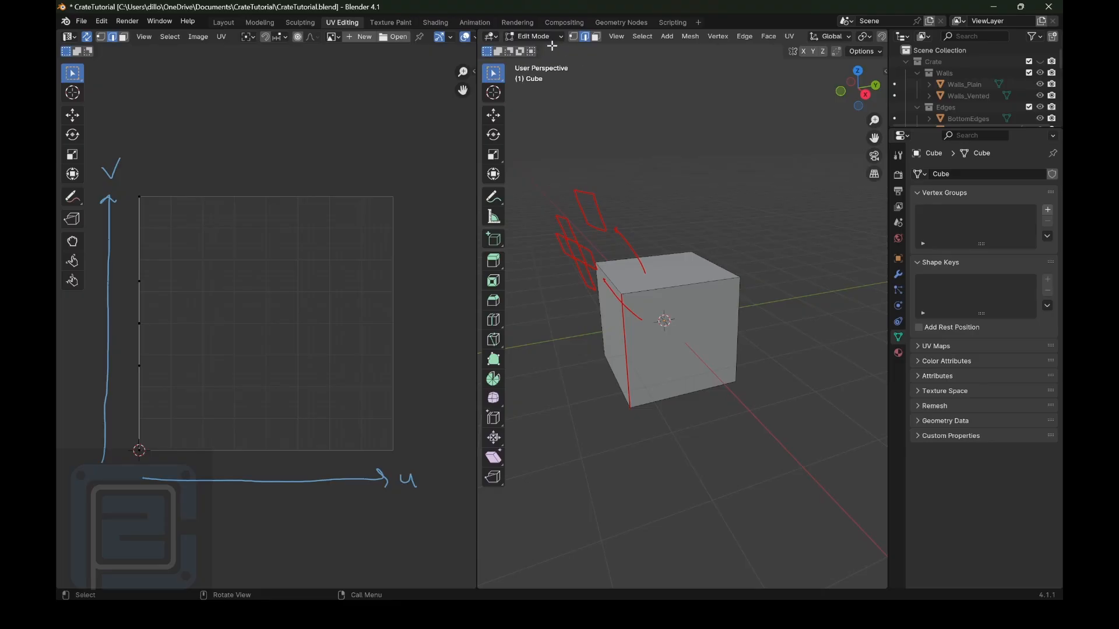
- Select three edges of the cube's top face and the three remaining vertical edges, mark them as seams, and deselect them
click(714, 282)
shift+click(741, 317)
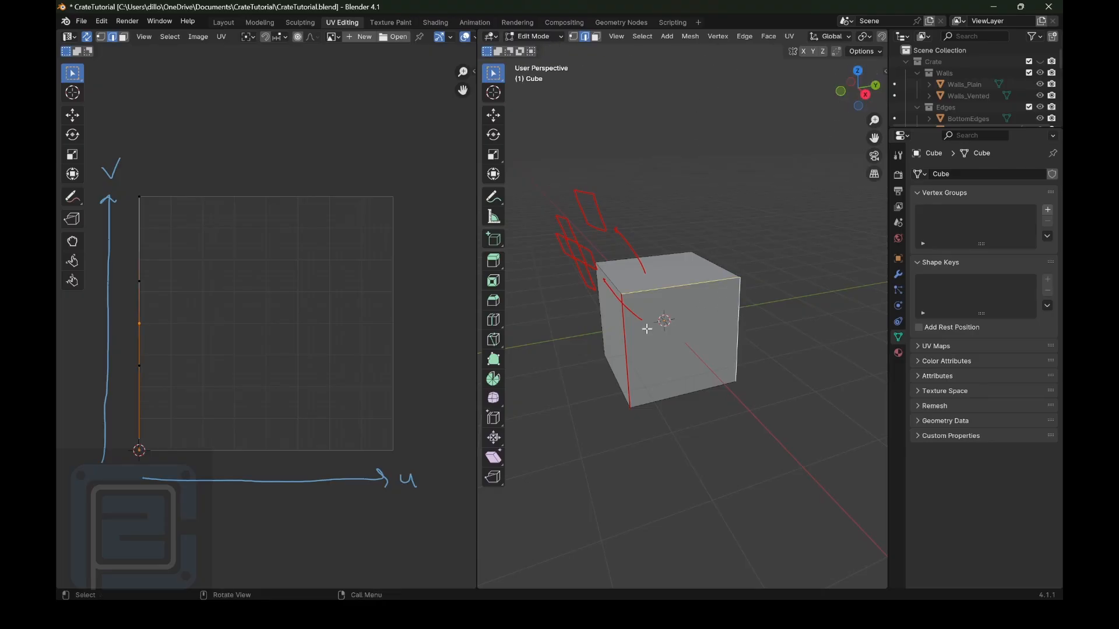
drag(857, 87, 802, 243)
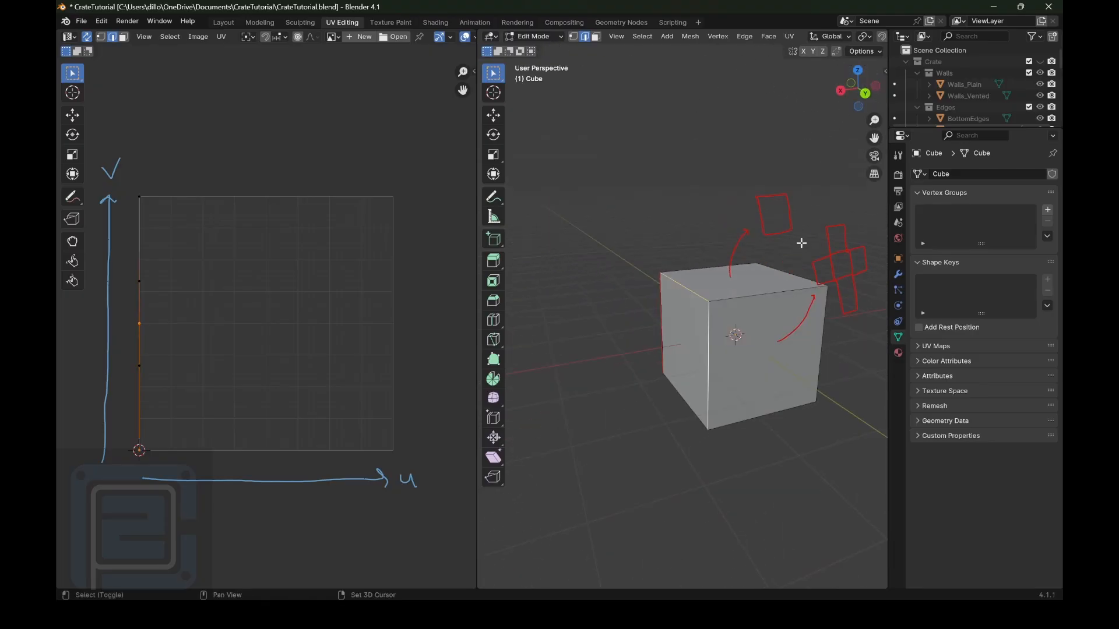
shift+click(749, 301)
shift+click(824, 352)
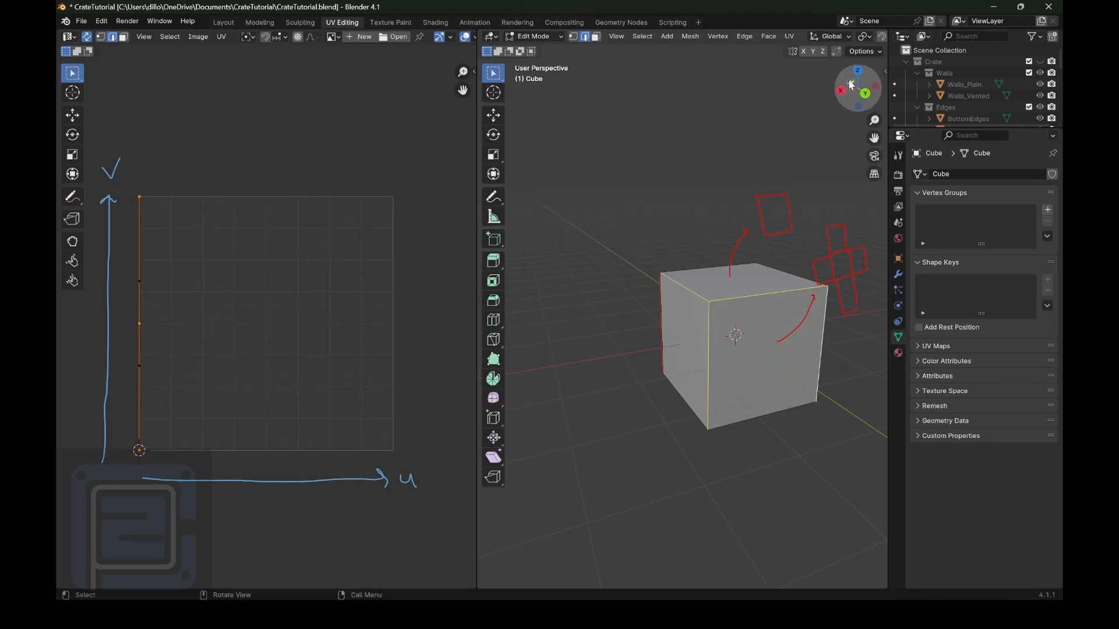
drag(852, 86, 921, 87)
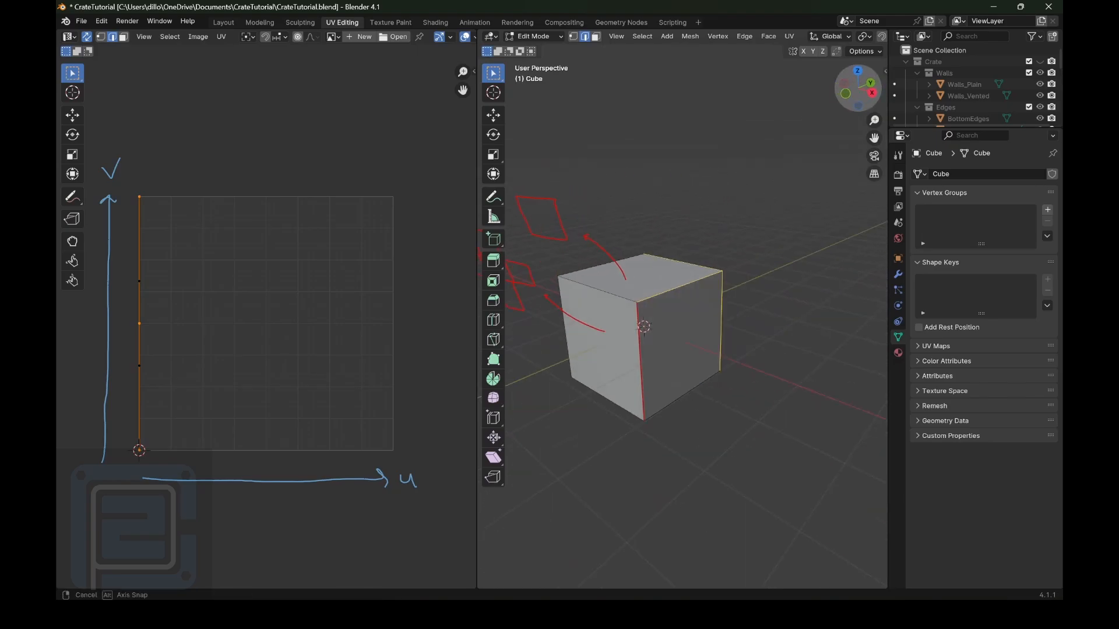
shift+click(556, 330)
shift+click(584, 290)
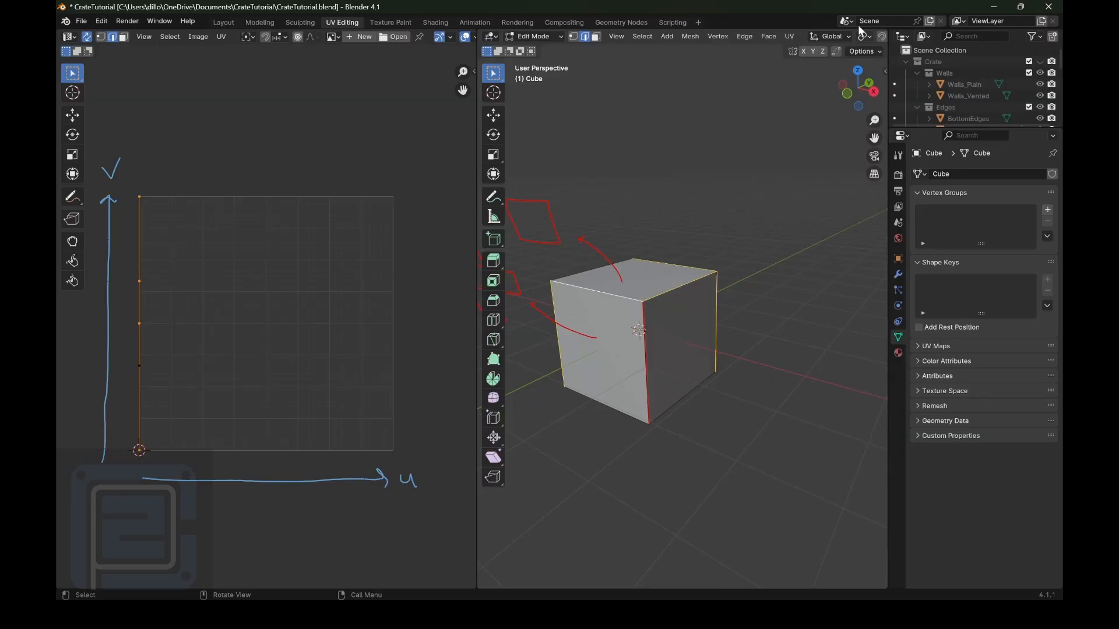
click(745, 36)
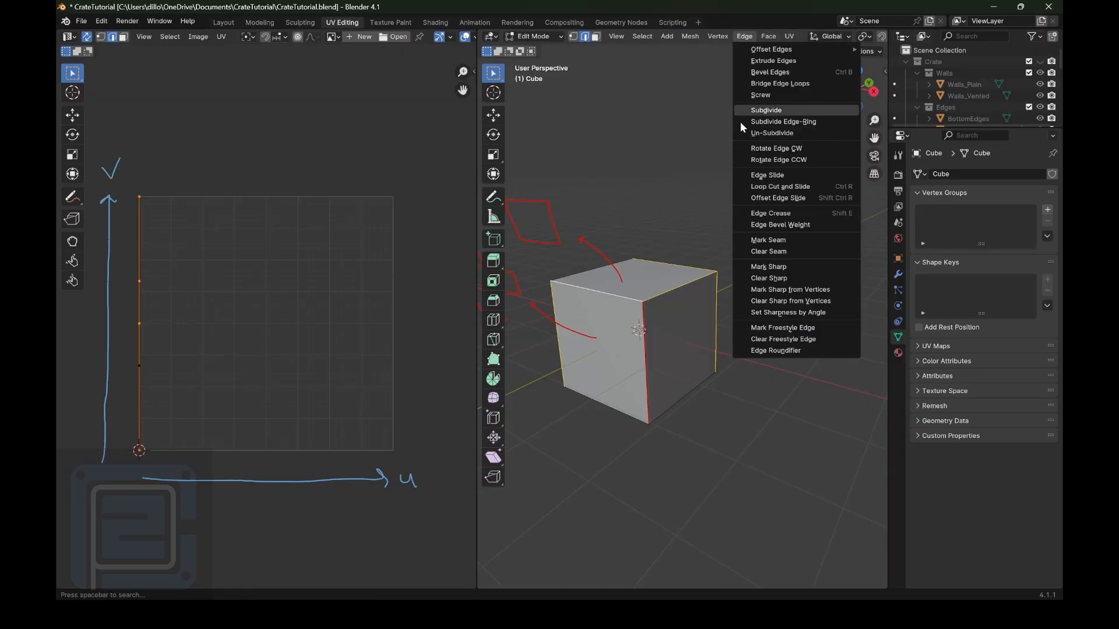
click(786, 240)
click(814, 150)
- Select the whole cube, unwrap it along the seven seams, and clear the selection
drag(861, 89, 804, 89)
key(a)
click(790, 36)
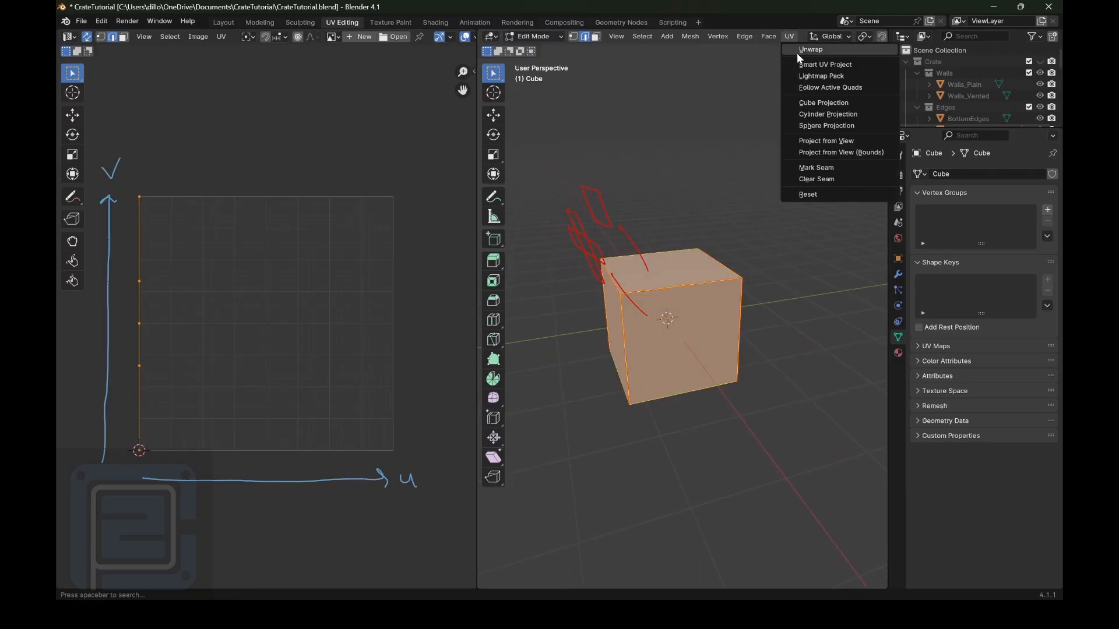
click(802, 53)
click(330, 387)
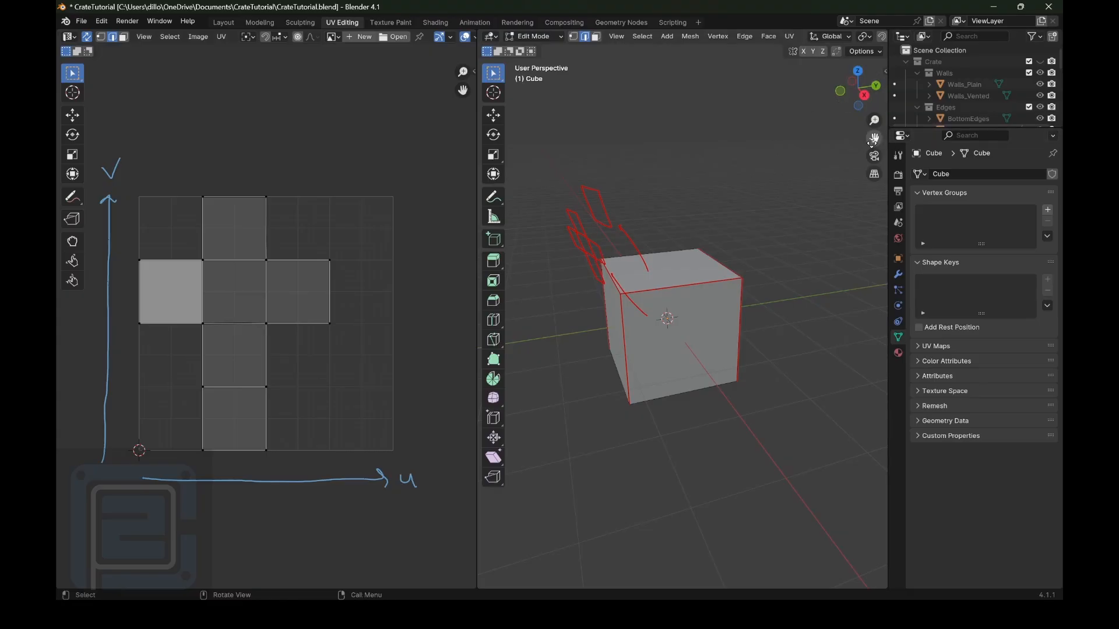
- Try to run Smart UV Project on the cube with its default settings and check the resulting UV layout
drag(874, 138, 890, 144)
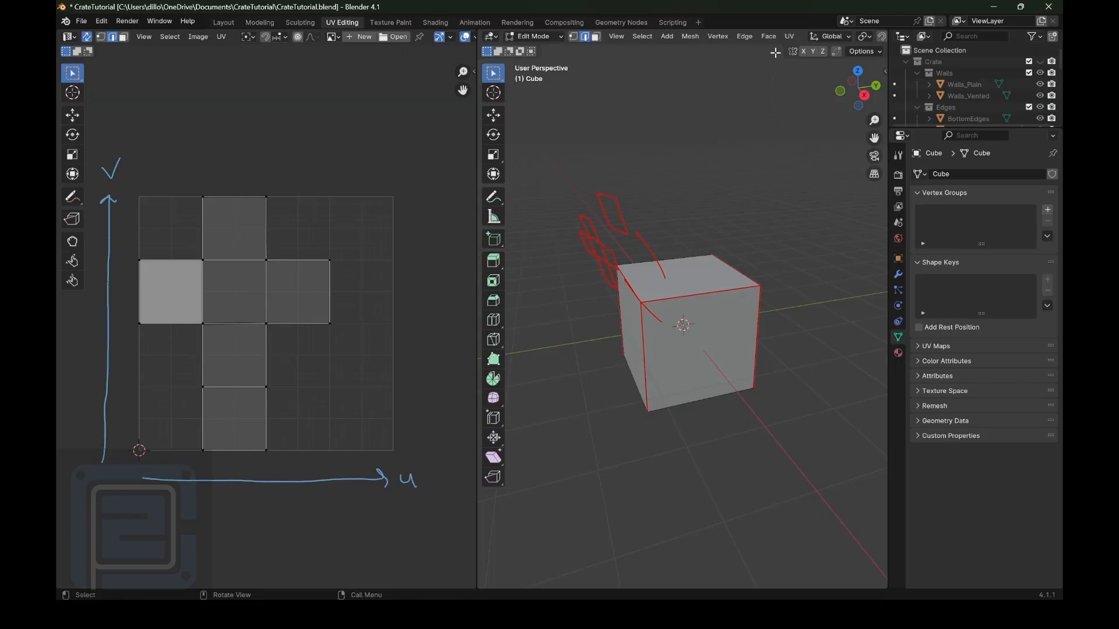
click(790, 37)
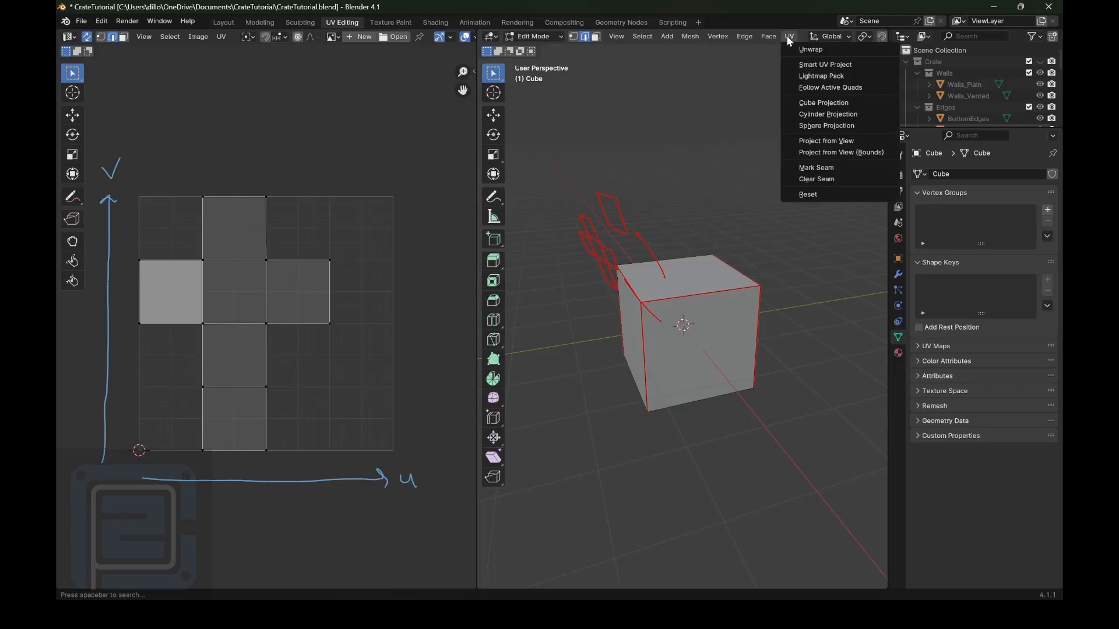
click(820, 64)
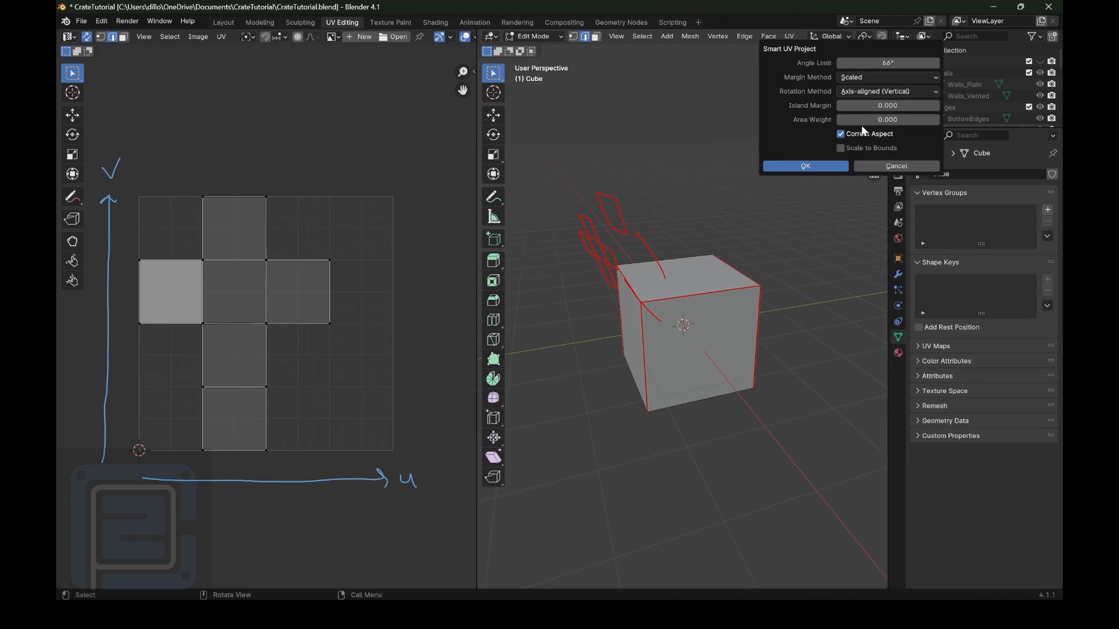
click(798, 166)
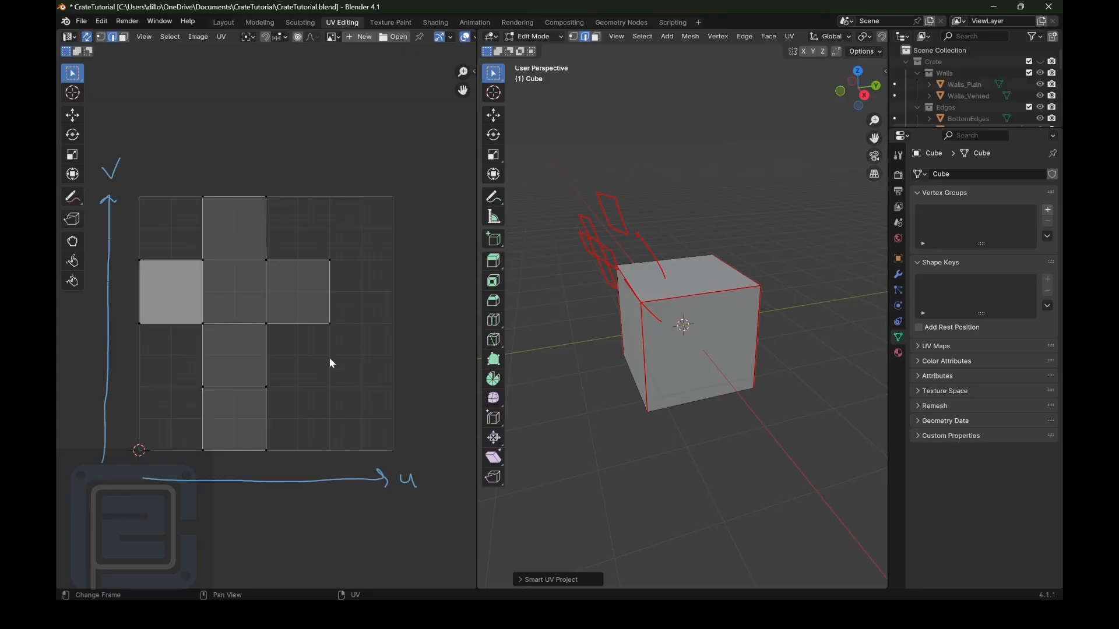
click(177, 306)
click(296, 310)
click(650, 430)
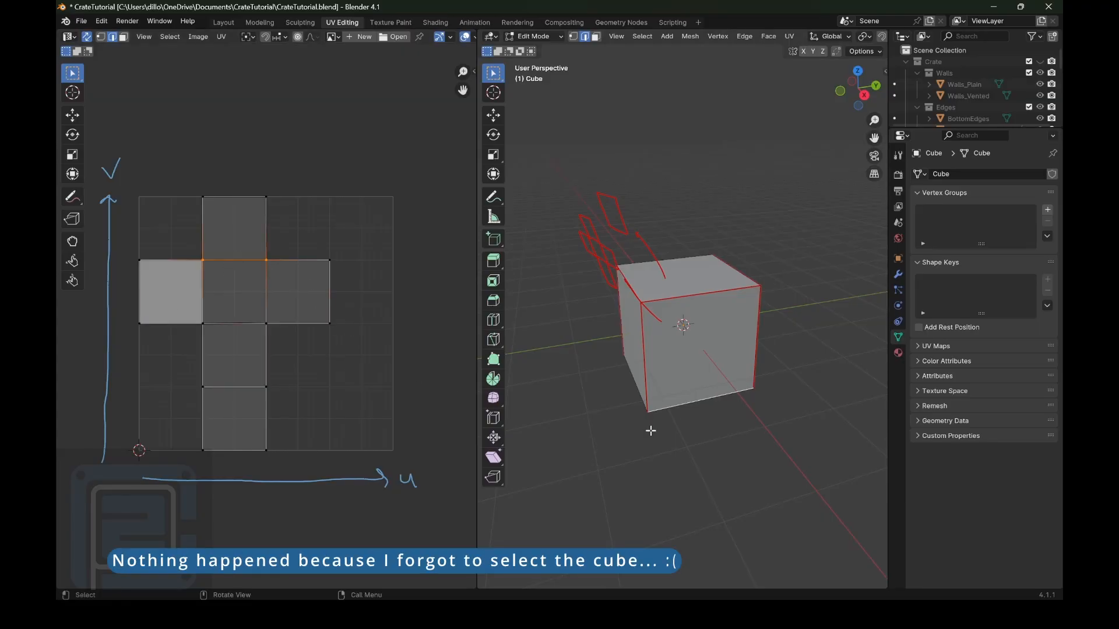
click(623, 442)
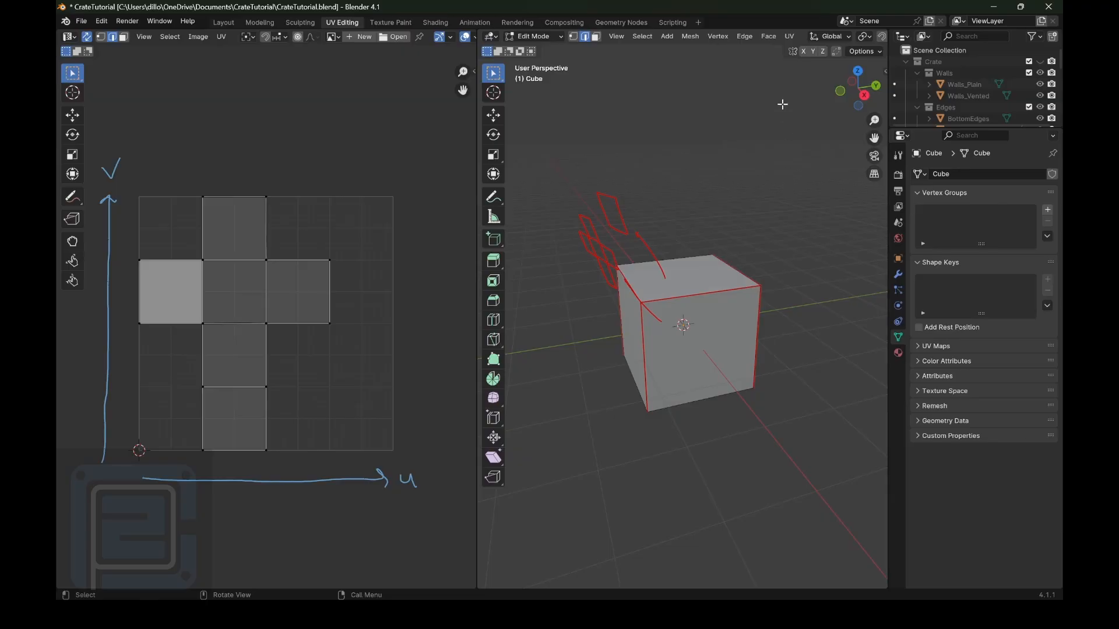
click(788, 37)
click(810, 64)
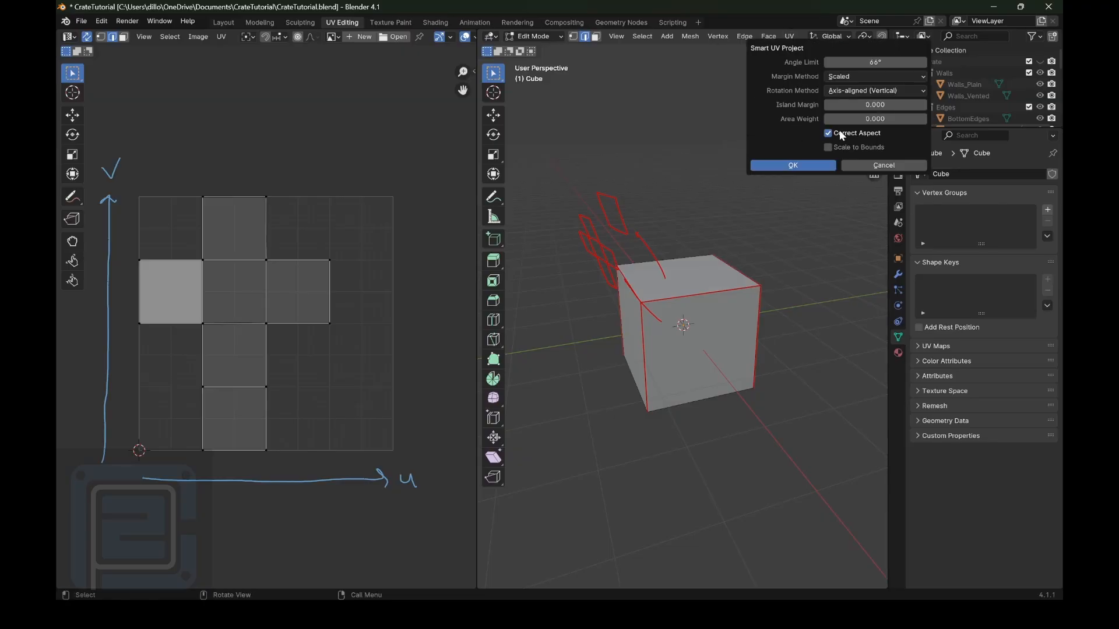
click(602, 177)
- Select the whole cube and unwrap it with Smart UV Project, raising the island margin slightly above zero
key(a)
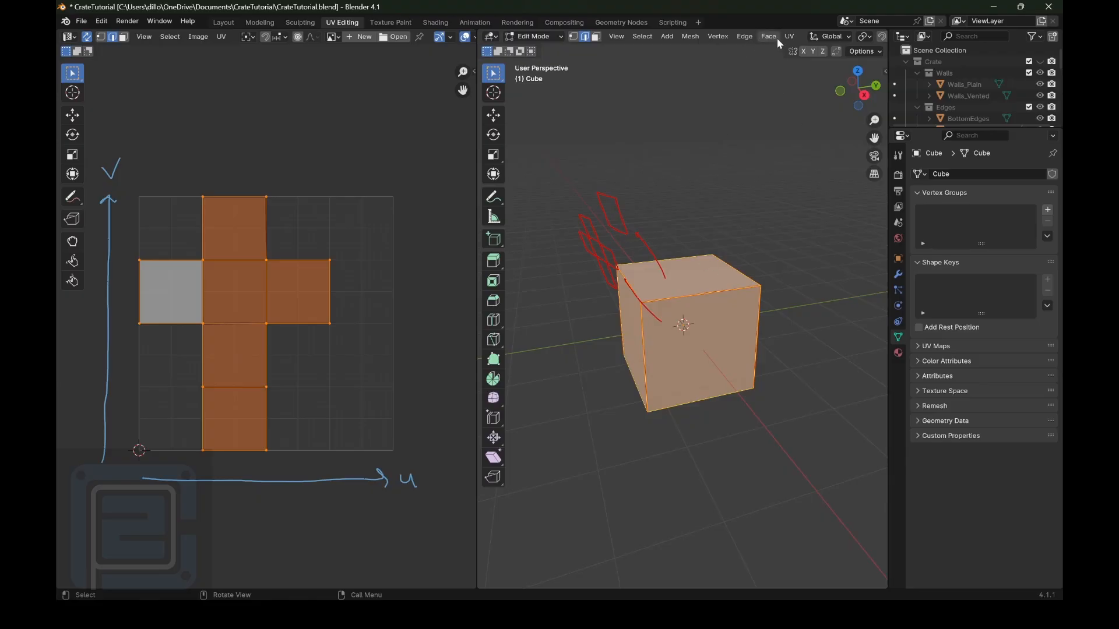
click(789, 37)
click(825, 65)
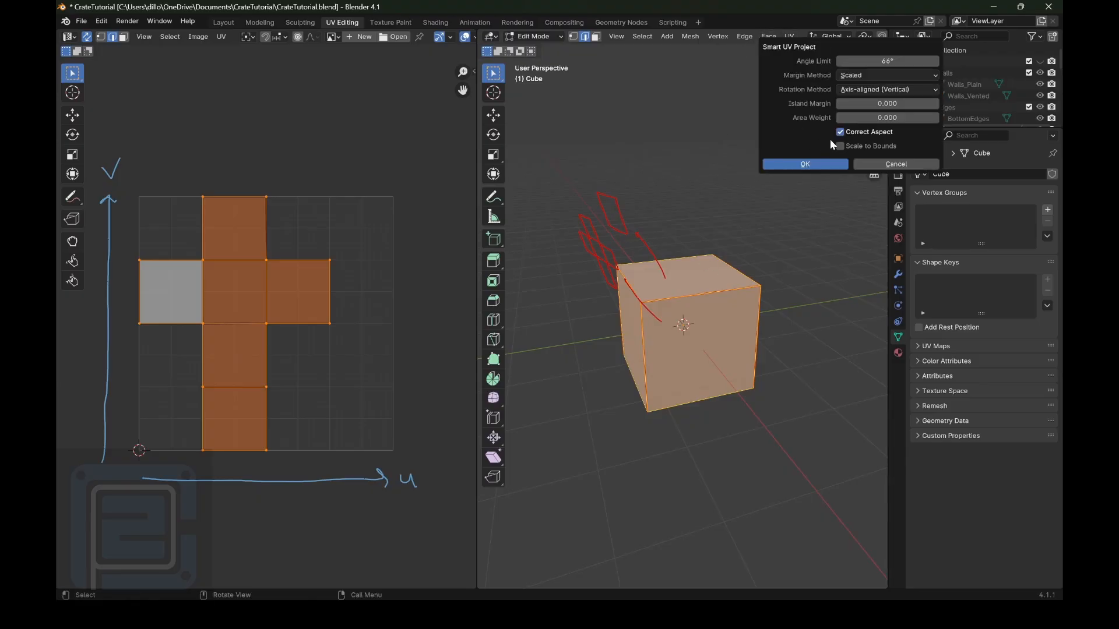
click(937, 106)
click(806, 164)
- Examine up close the gaps between the cube's UV islands
scroll(244, 331, up, 4)
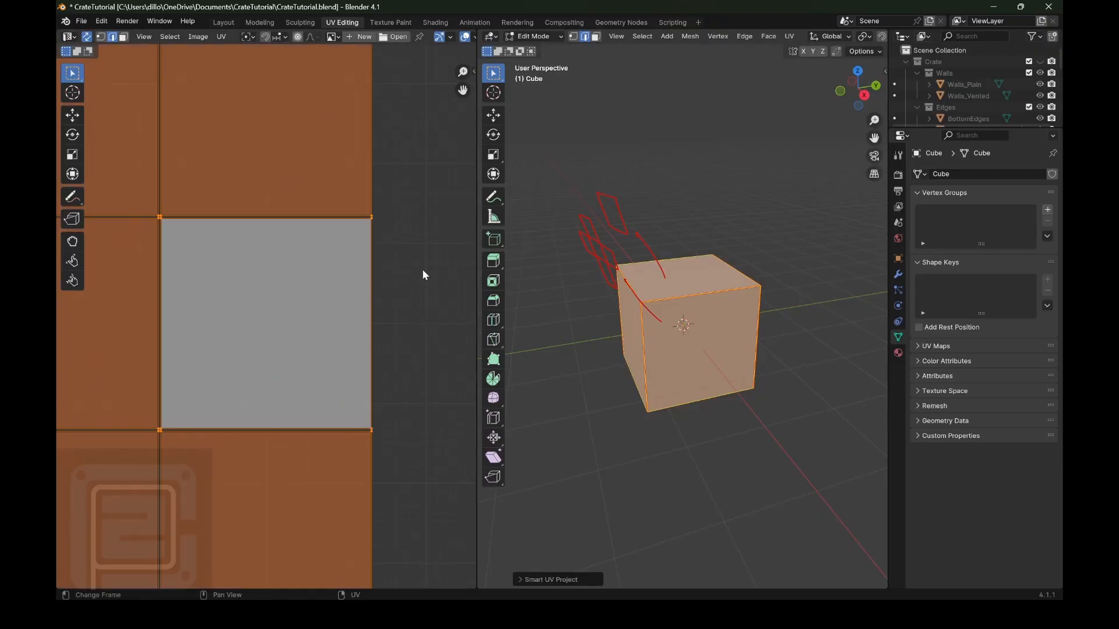
scroll(423, 270, down, 2)
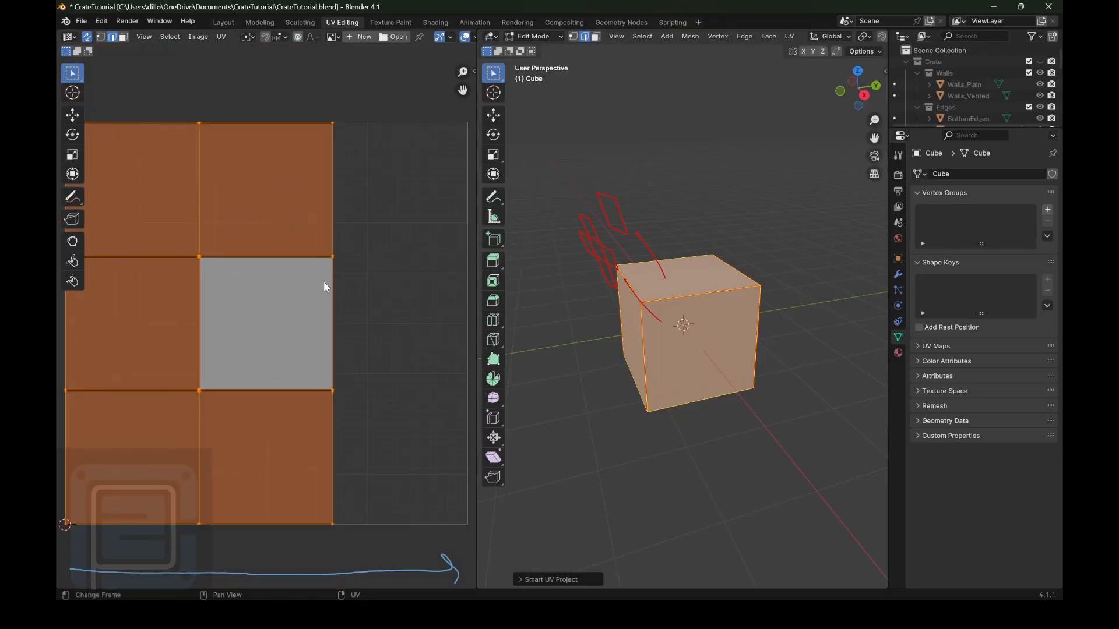
scroll(323, 281, up, 6)
middle_drag(268, 174, 384, 389)
scroll(149, 253, up, 2)
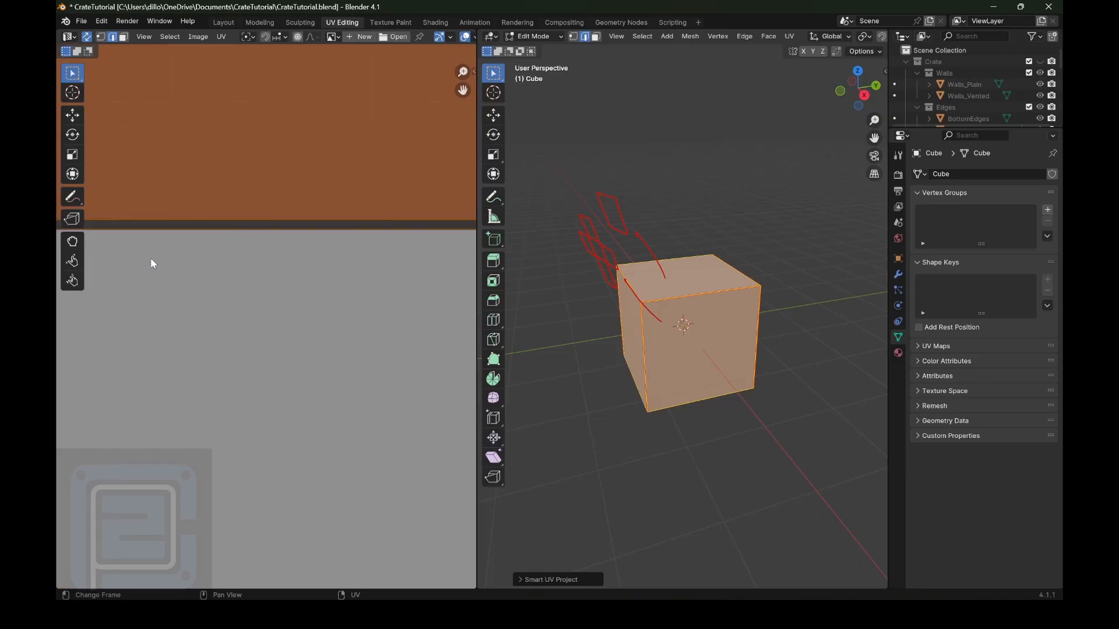
middle_drag(150, 258, 271, 324)
scroll(213, 296, down, 5)
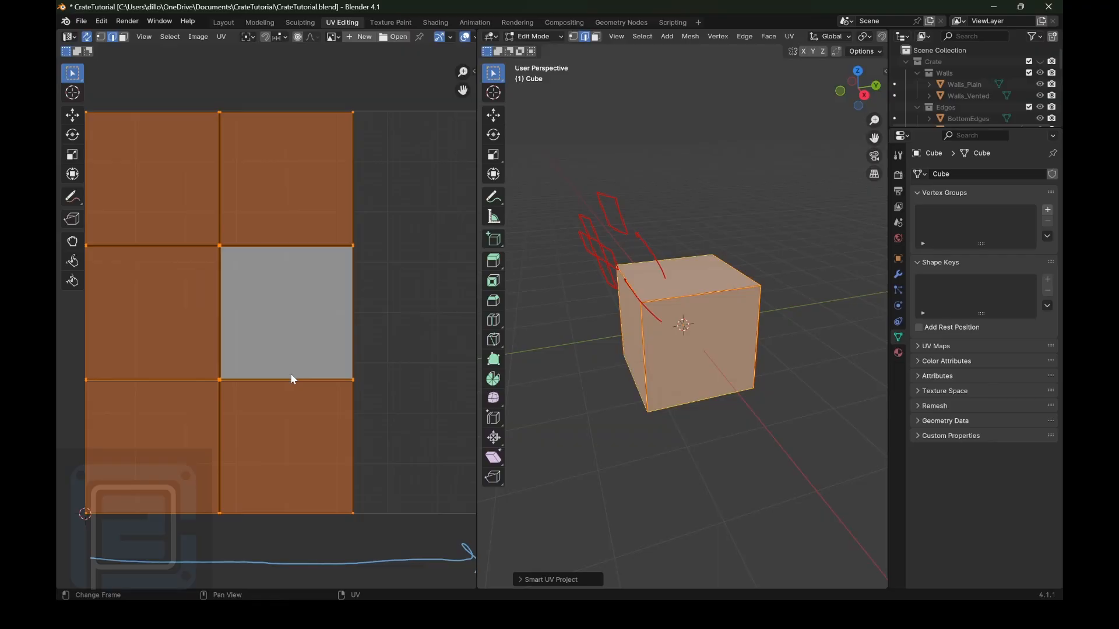
- Clear the selection, review the complete Smart UV Project layout, and look over the available unwrap methods
click(408, 376)
scroll(408, 375, down, 1)
middle_drag(408, 376, 385, 378)
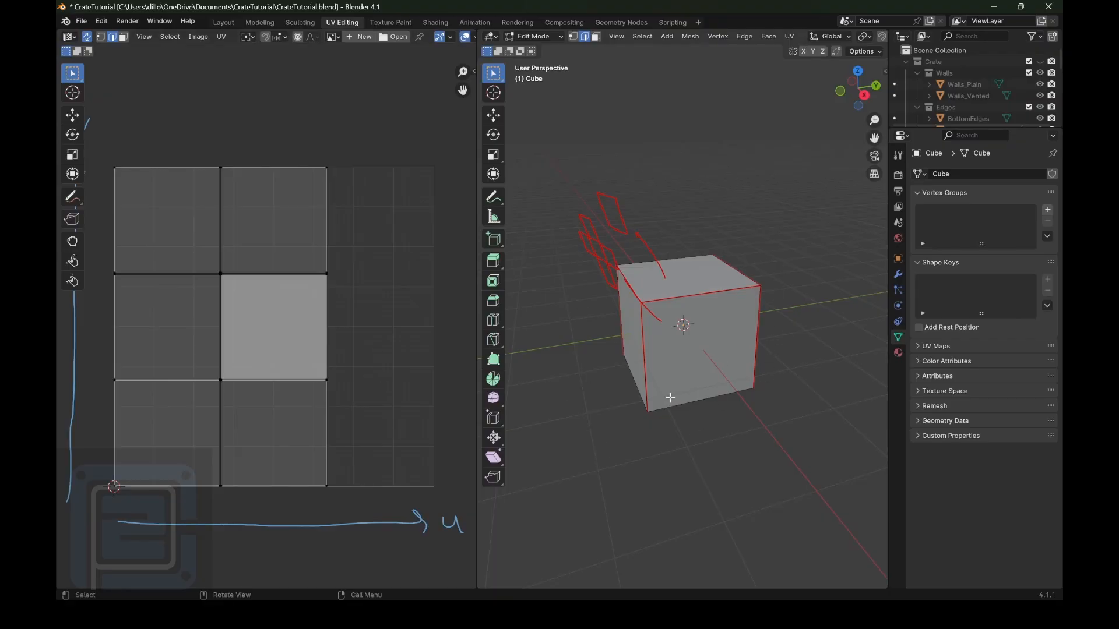
scroll(364, 296, down, 2)
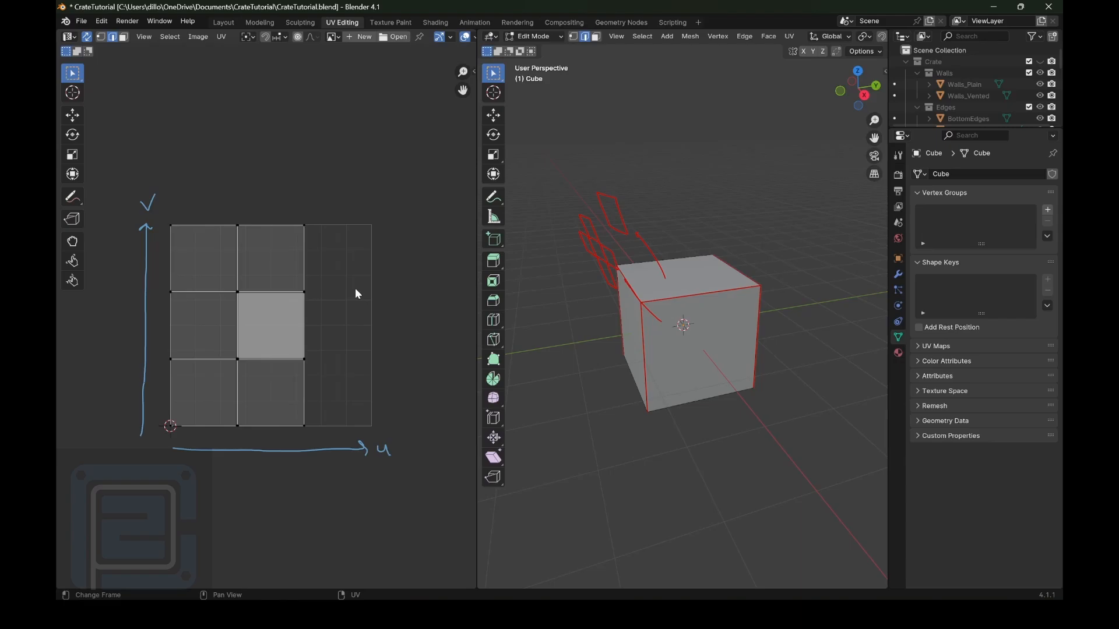
scroll(267, 324, up, 2)
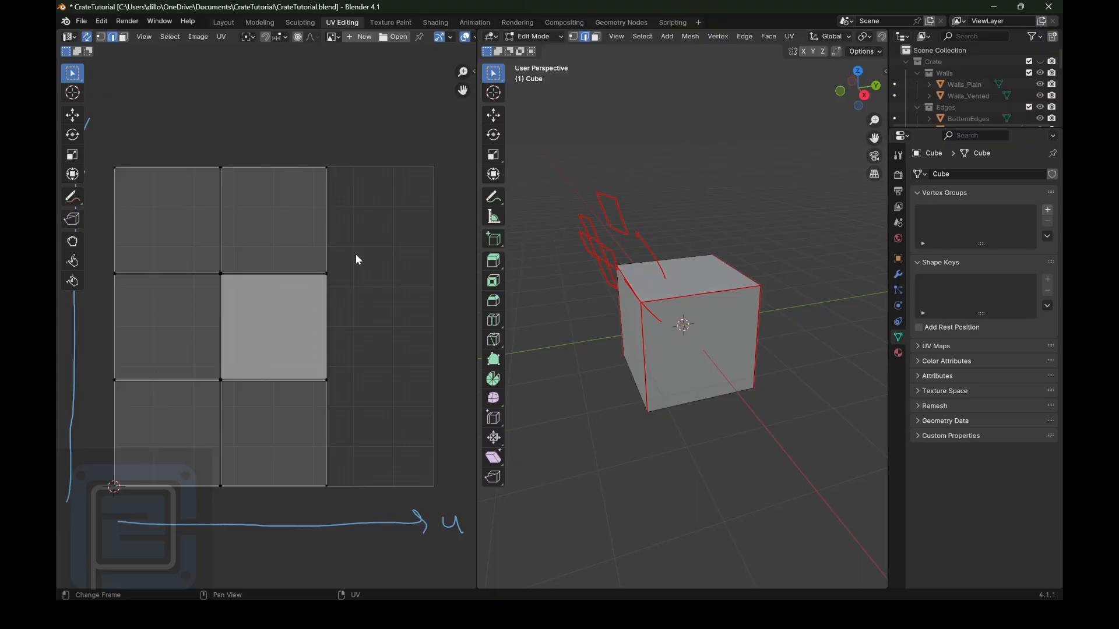
scroll(296, 312, down, 1)
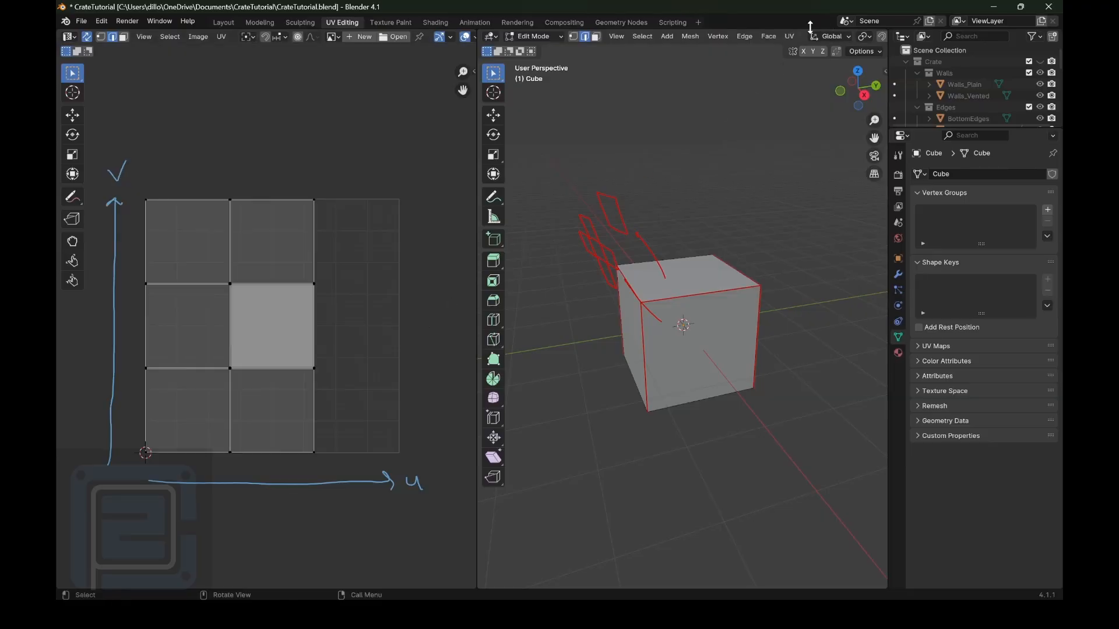
click(829, 37)
click(789, 36)
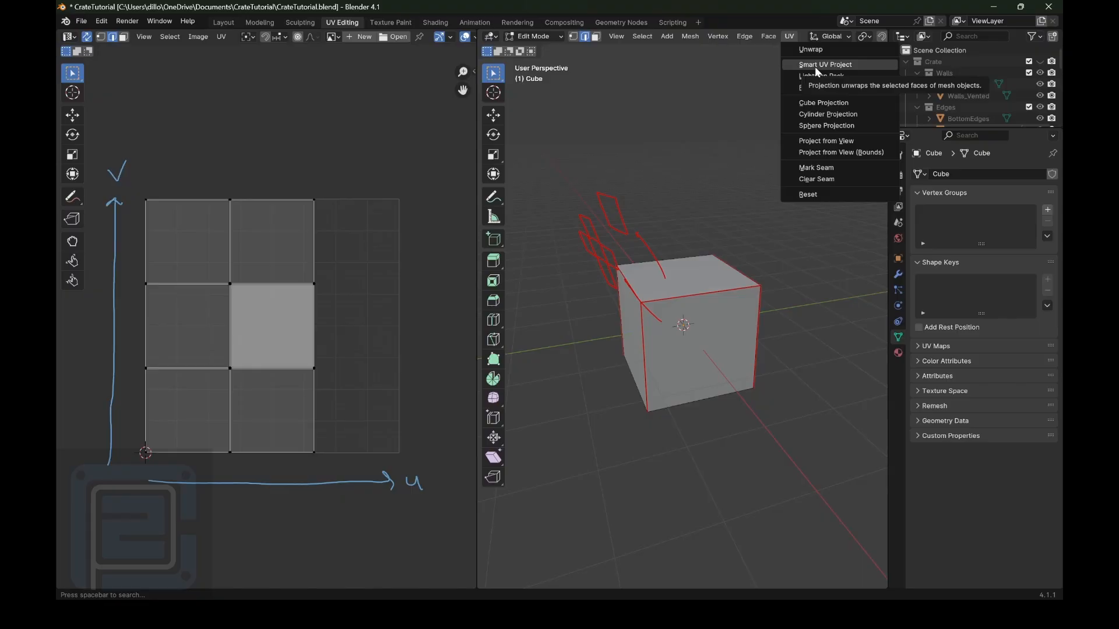
- Switch to the Layout workspace and erase the red annotation drawings around the cube with the Annotate Eraser
click(228, 22)
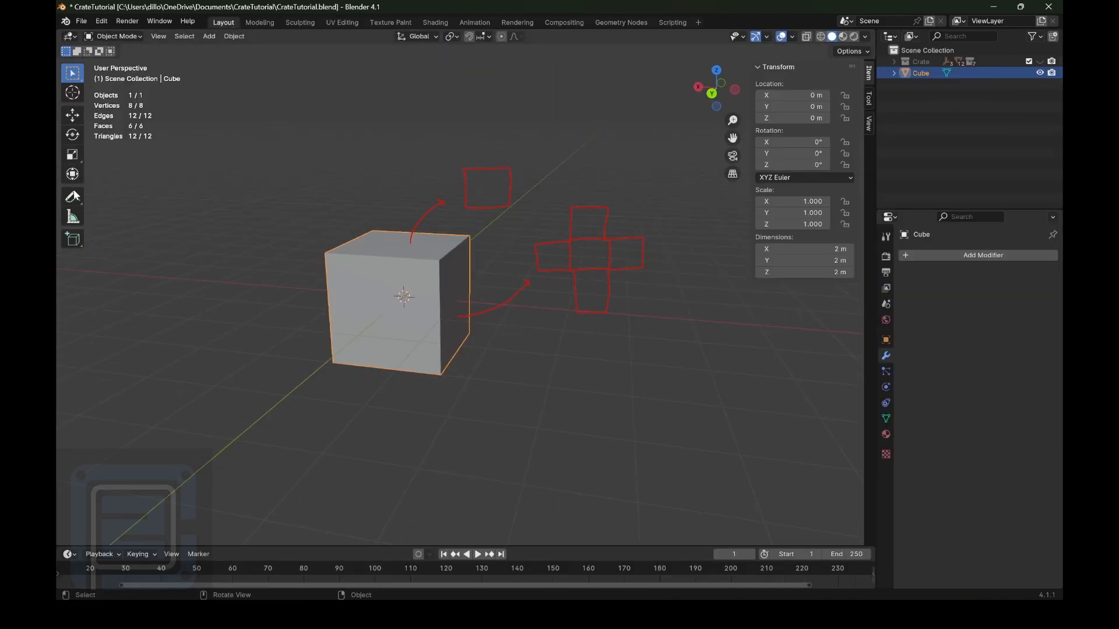
drag(74, 193, 142, 267)
scroll(419, 271, down, 5)
mouse_move(420, 271)
mouse_down()
mouse_move(483, 236)
mouse_move(497, 260)
mouse_move(534, 252)
mouse_move(541, 298)
mouse_up()
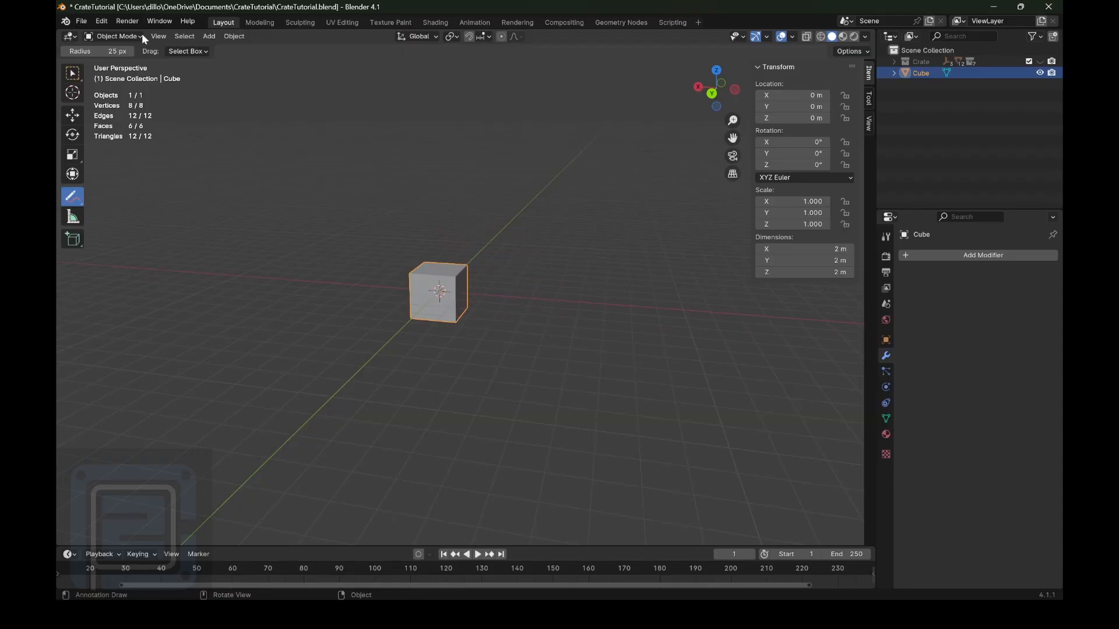
click(142, 37)
click(125, 62)
click(113, 39)
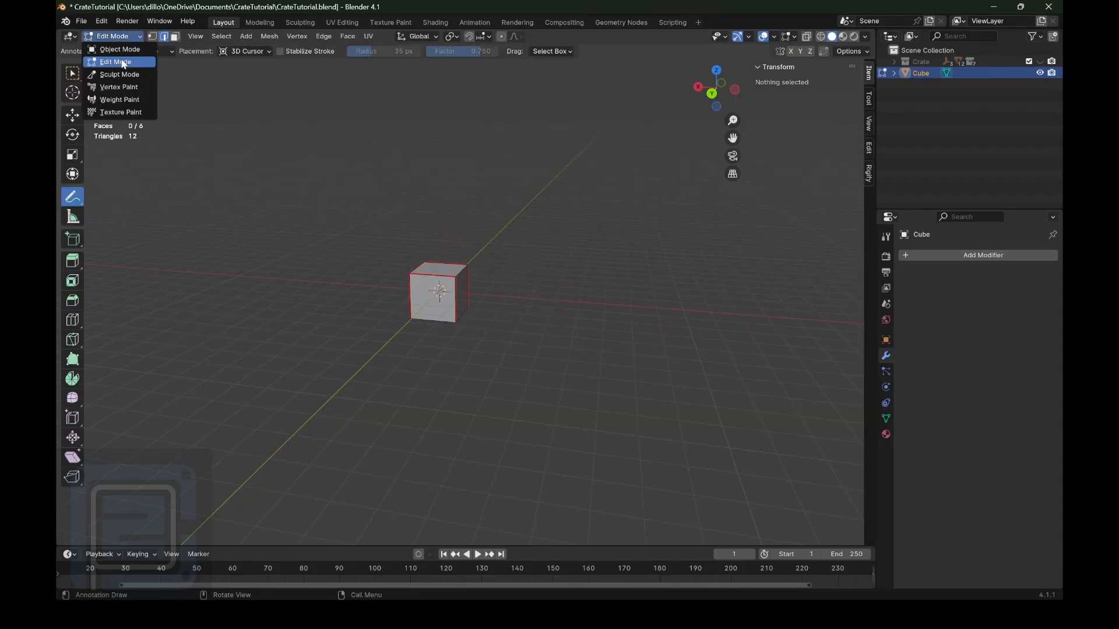
click(115, 49)
scroll(488, 237, up, 5)
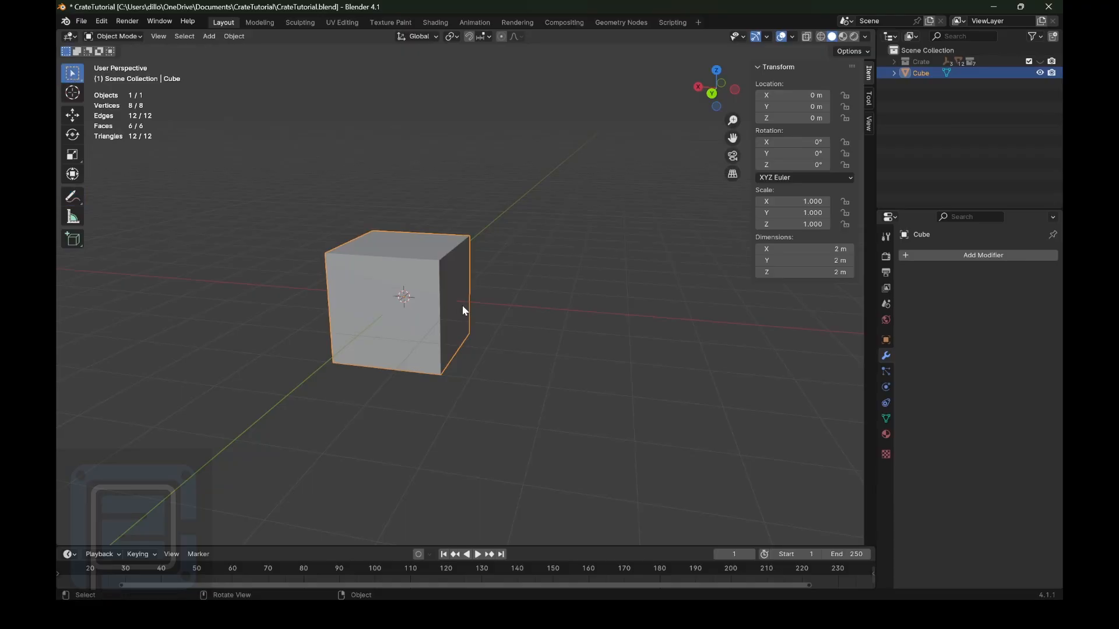
- Delete the demo cube, unhide the Crate collection, and expand it to list its contents
key(alt+a)
click(440, 290)
key(Delete)
click(1039, 61)
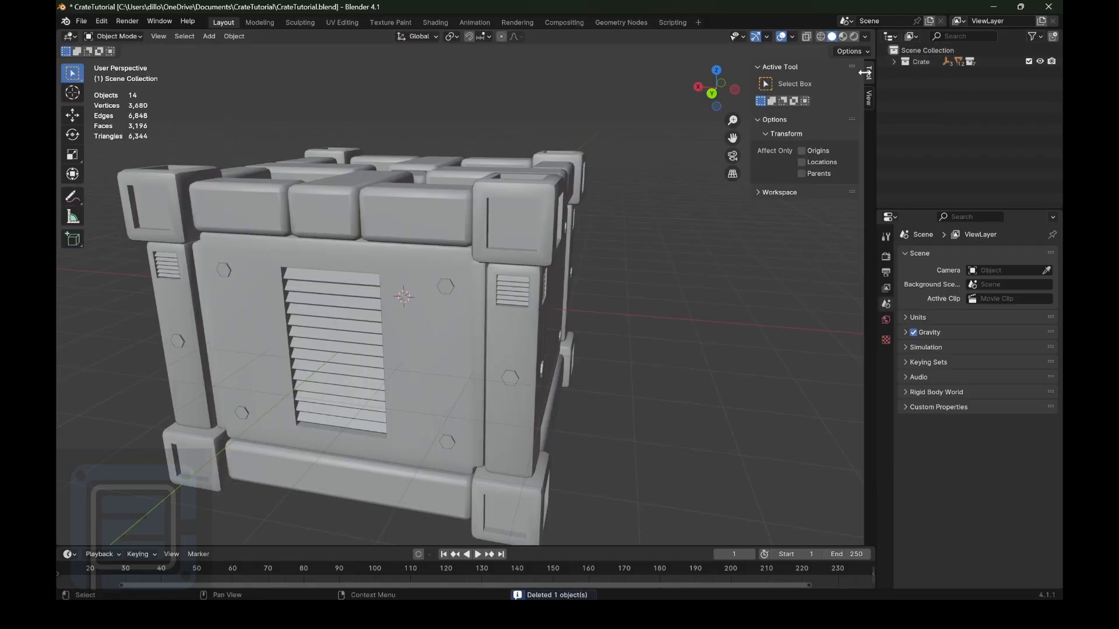
click(894, 62)
scroll(610, 222, down, 1)
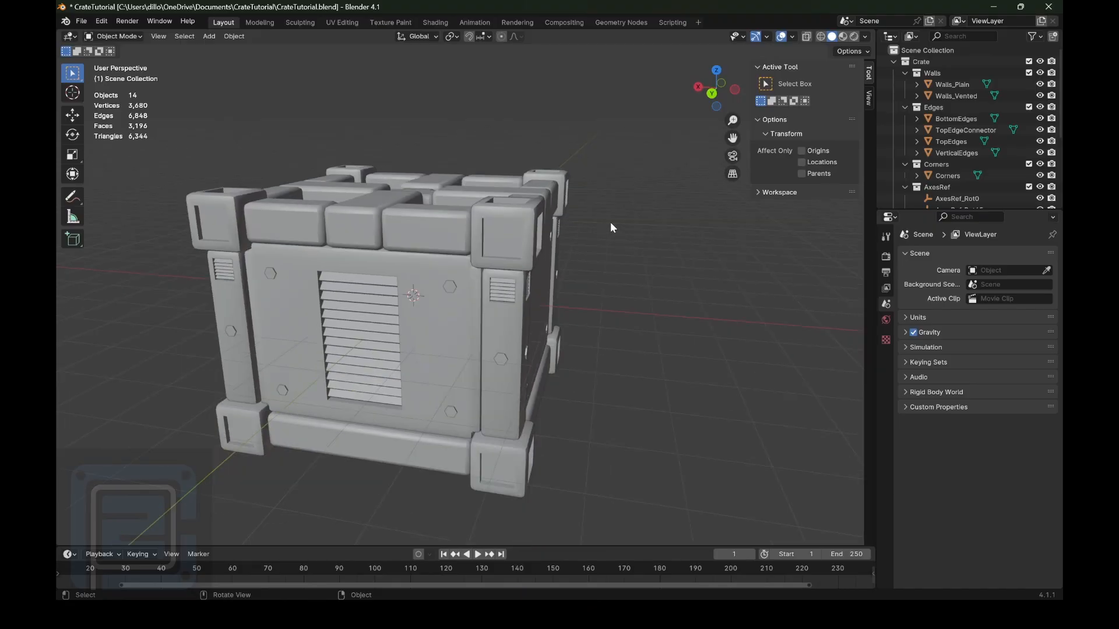
drag(731, 138, 773, 122)
scroll(595, 228, down, 1)
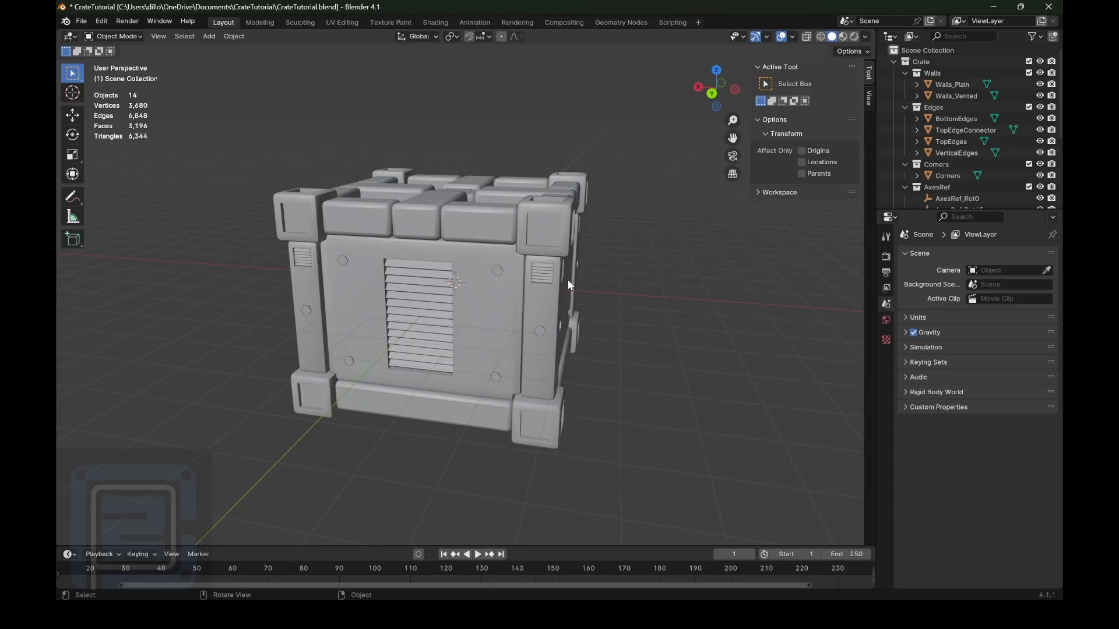
drag(712, 113, 640, 193)
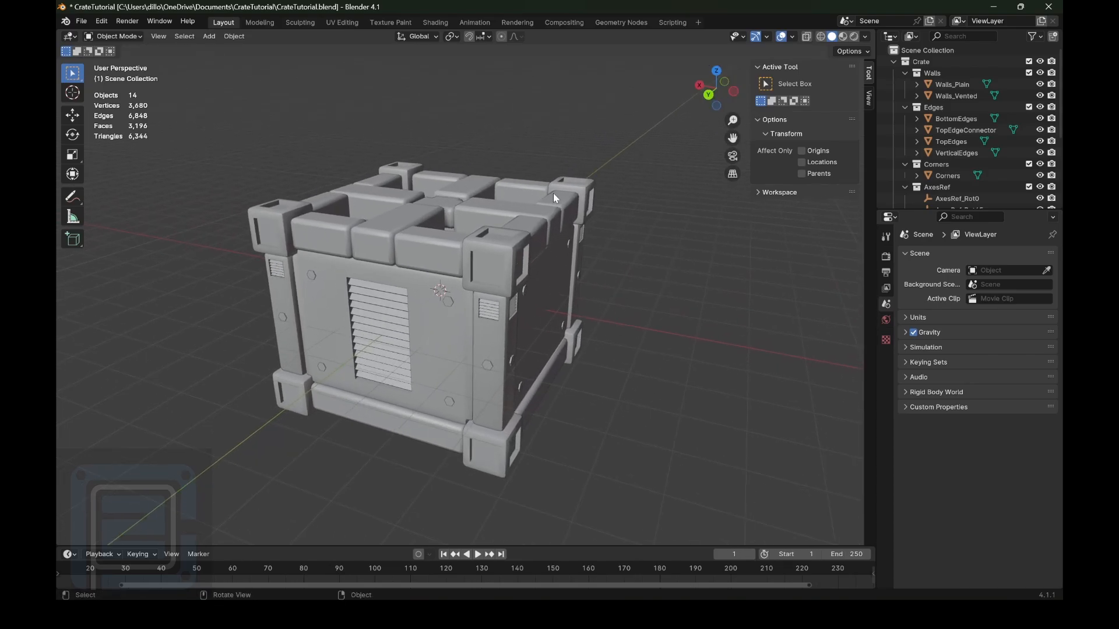
- Hide the AxesRef_Rot0 and AxesRef_Rot45 empties and clear the selection
click(335, 230)
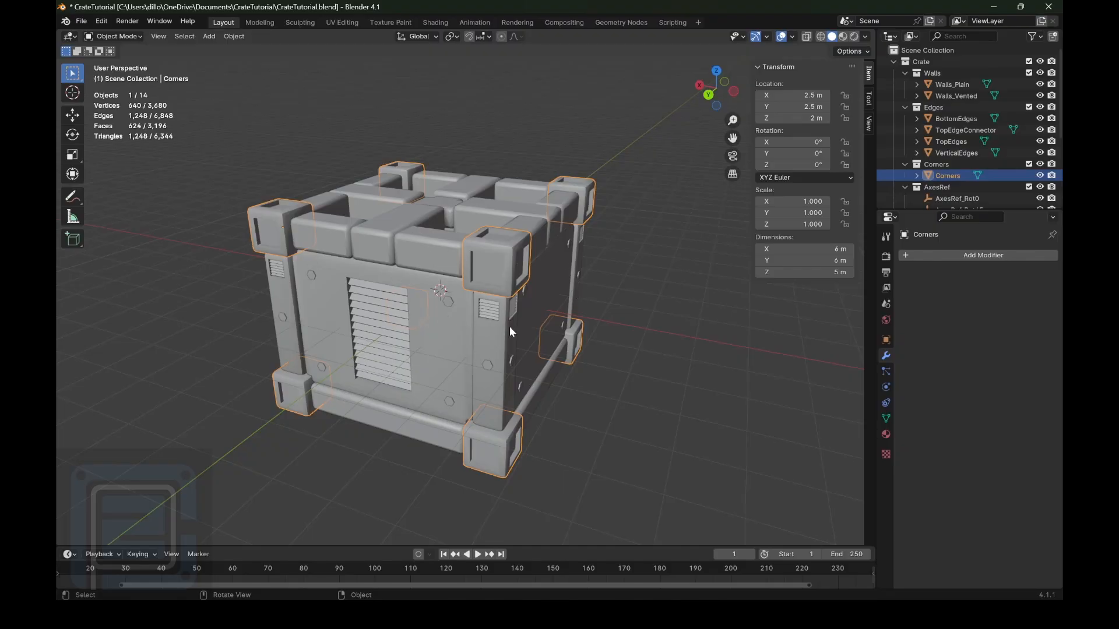
click(636, 322)
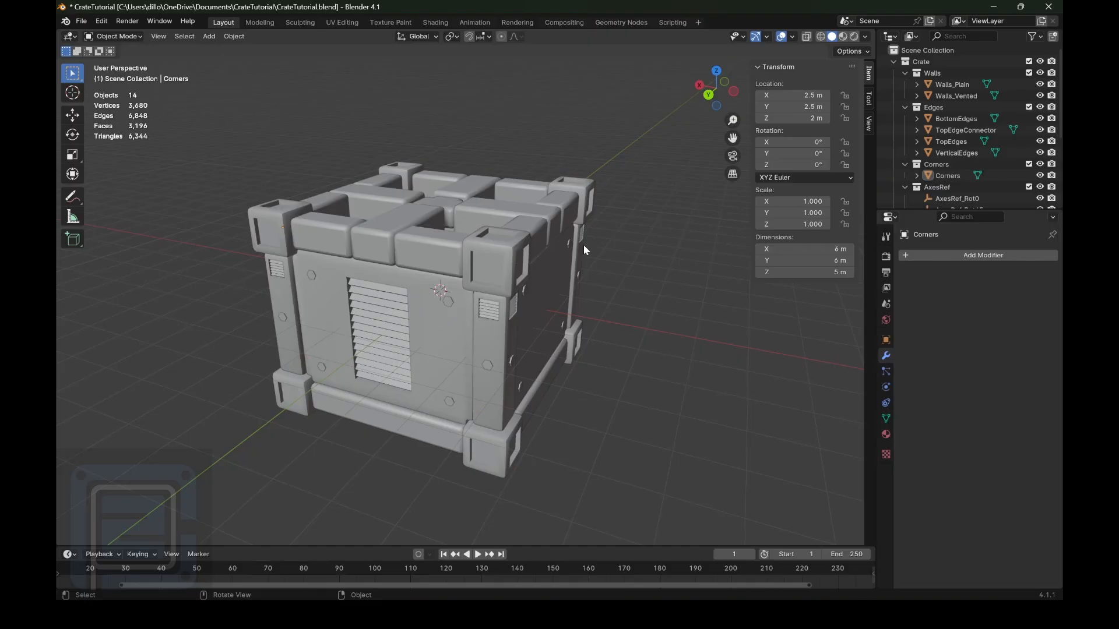
key(a)
scroll(972, 158, down, 5)
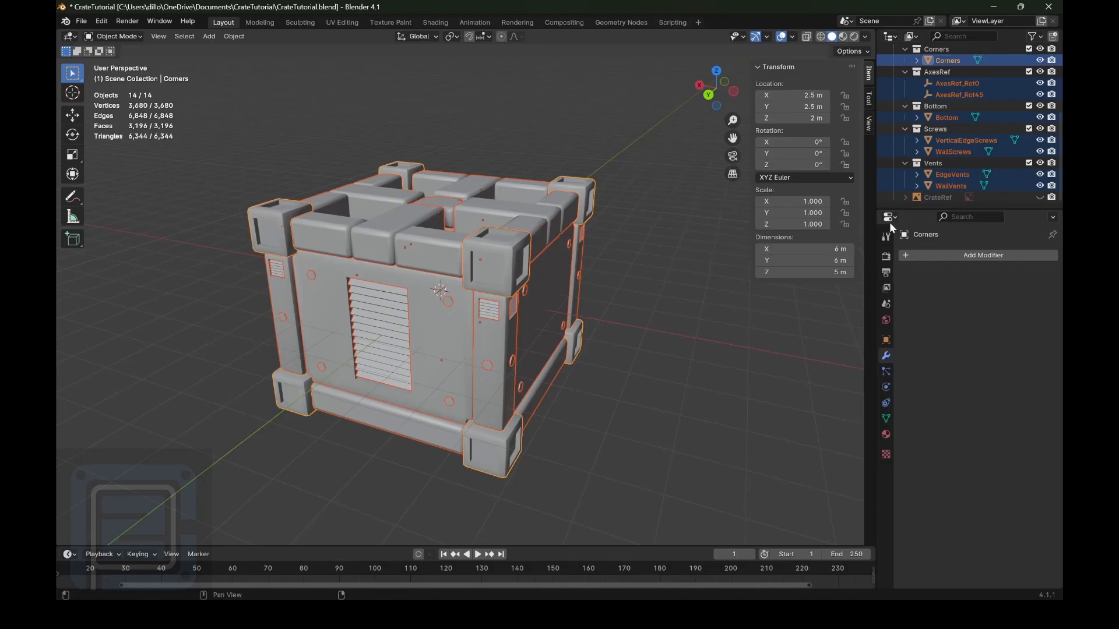
scroll(1015, 175, up, 3)
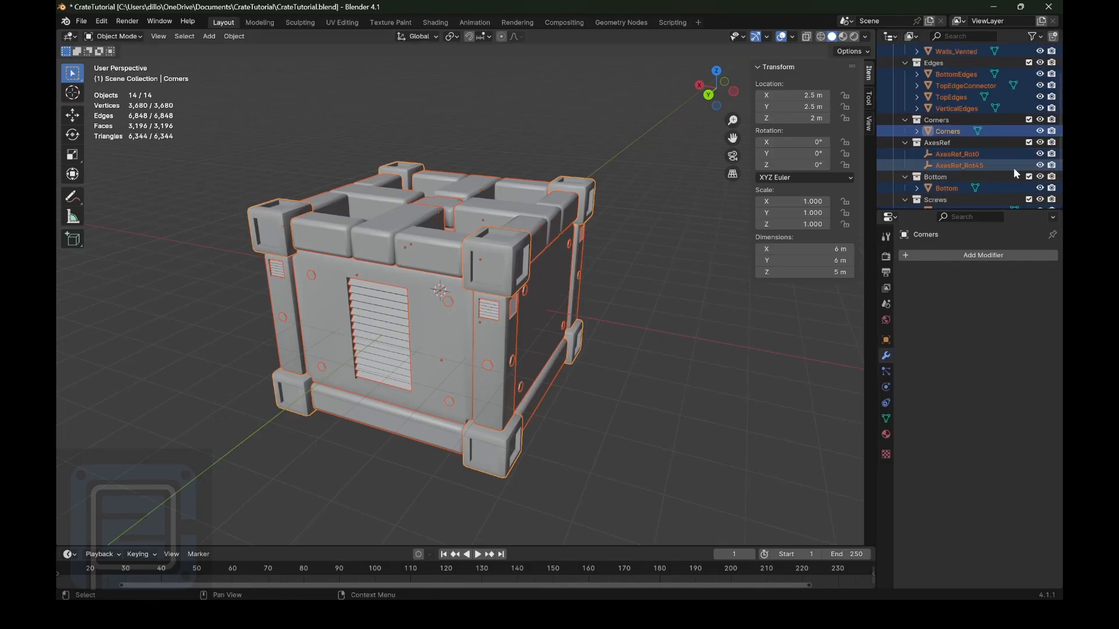
drag(1039, 166, 1032, 156)
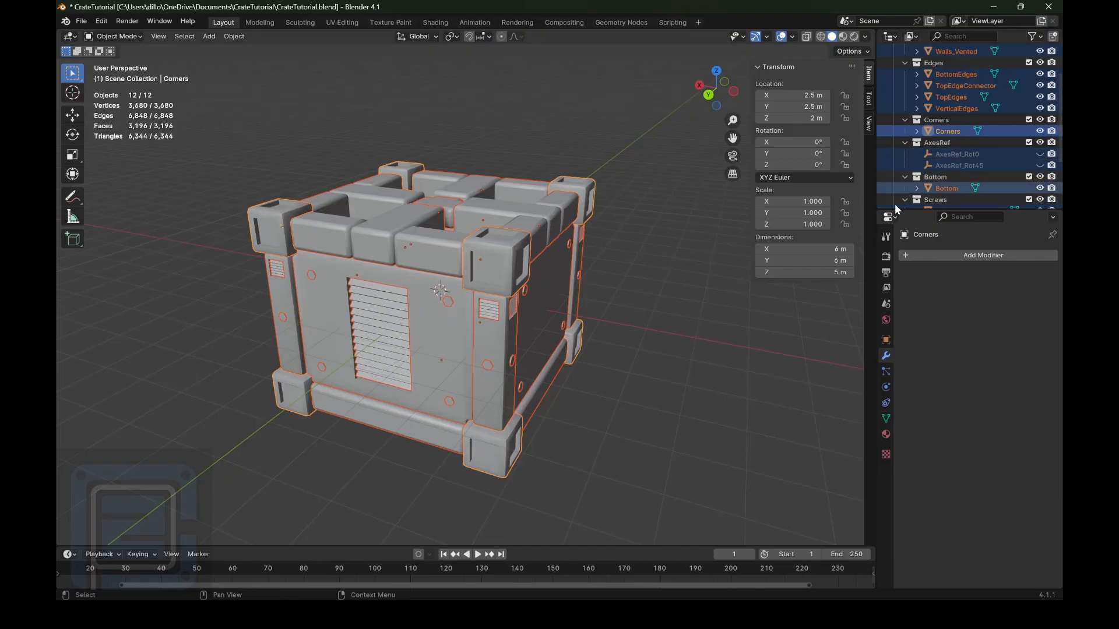
click(659, 206)
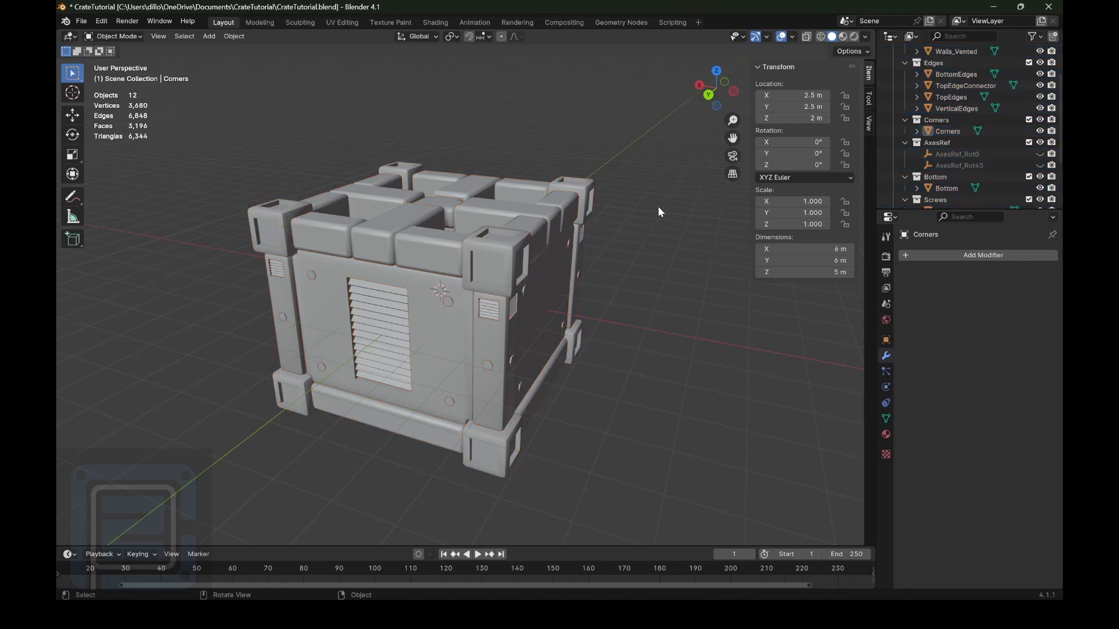
- Select all visible crate parts, check their selection in the object list, and switch to the UV Editing workspace
scroll(988, 159, up, 3)
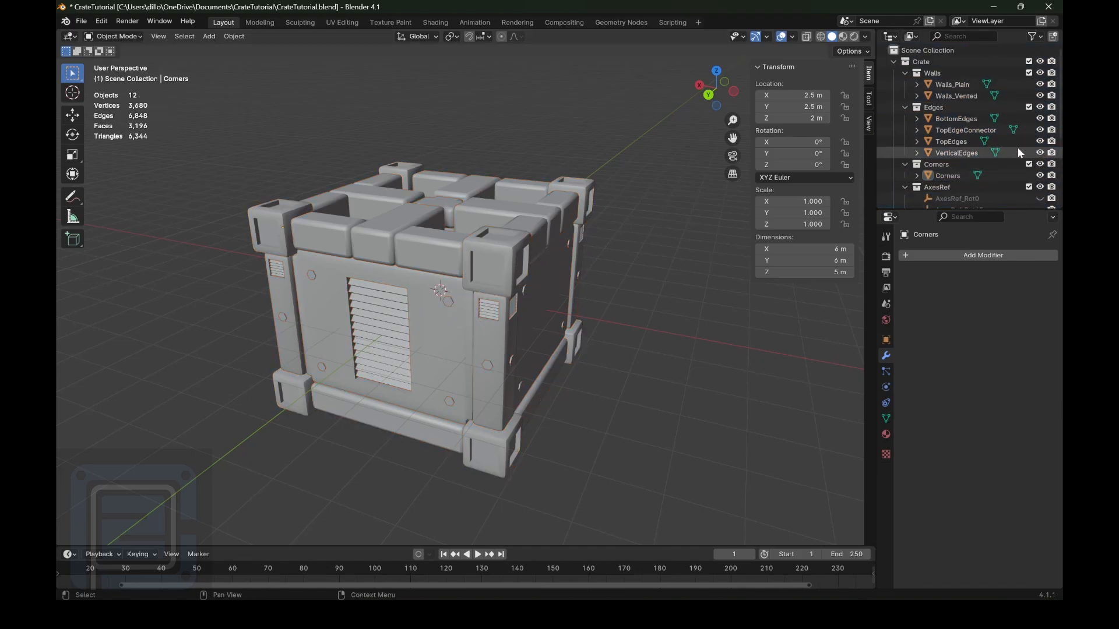
scroll(979, 150, down, 5)
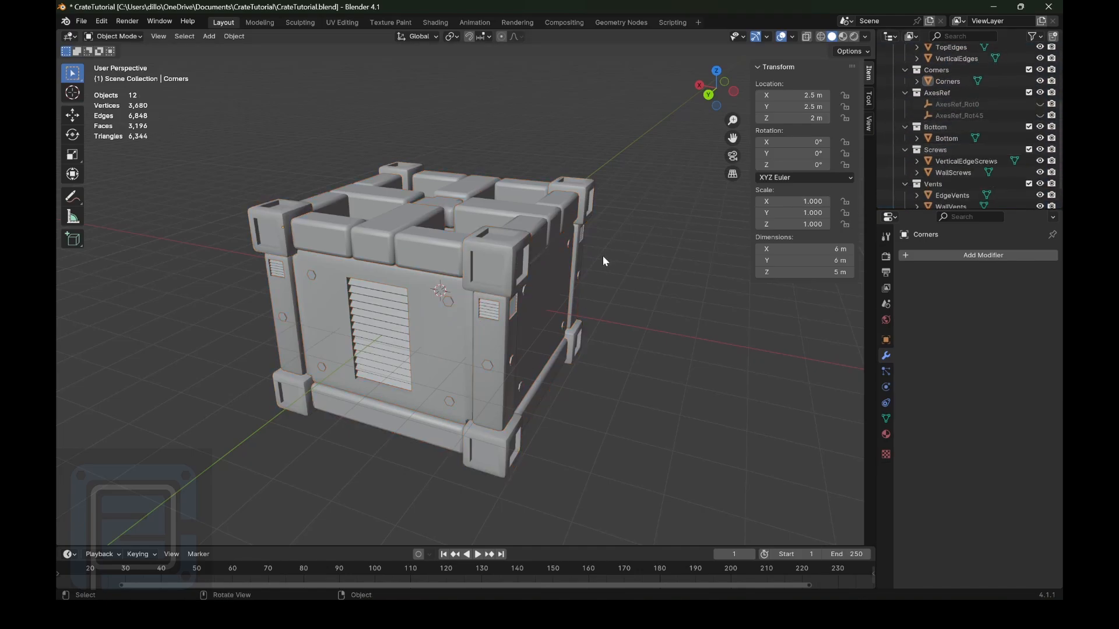
key(a)
scroll(963, 172, up, 3)
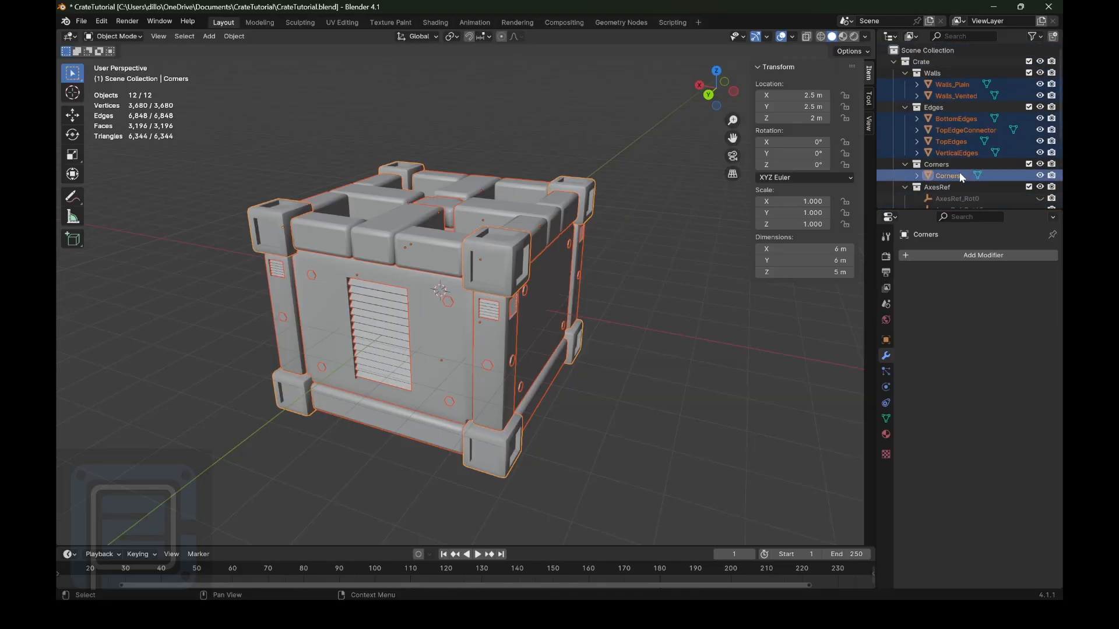
scroll(959, 172, down, 3)
scroll(961, 173, up, 5)
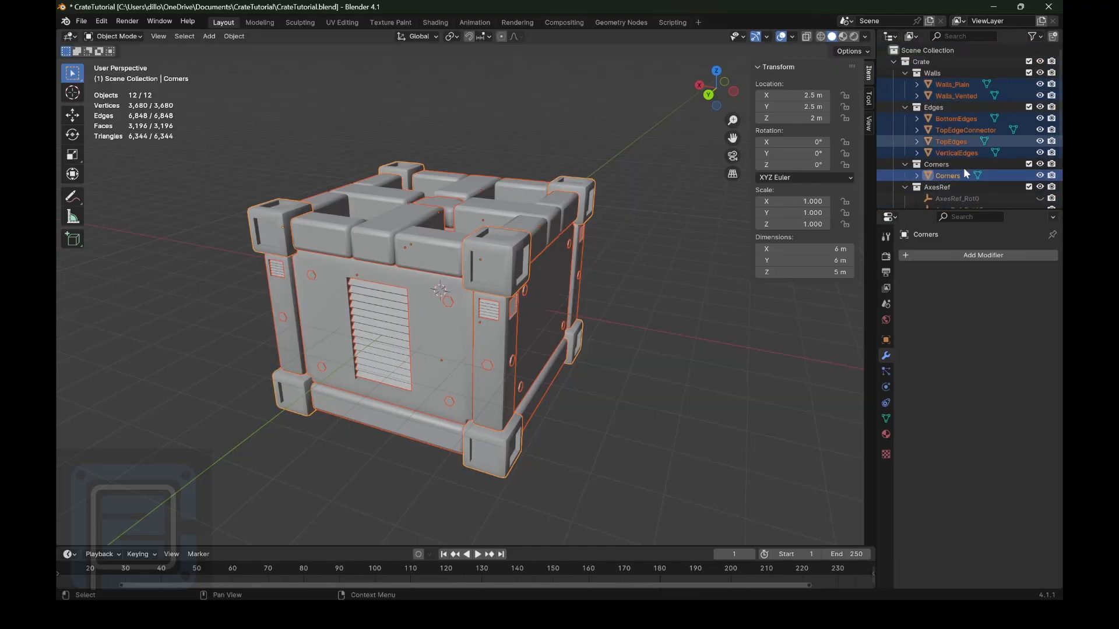
scroll(968, 175, down, 5)
scroll(972, 185, up, 1)
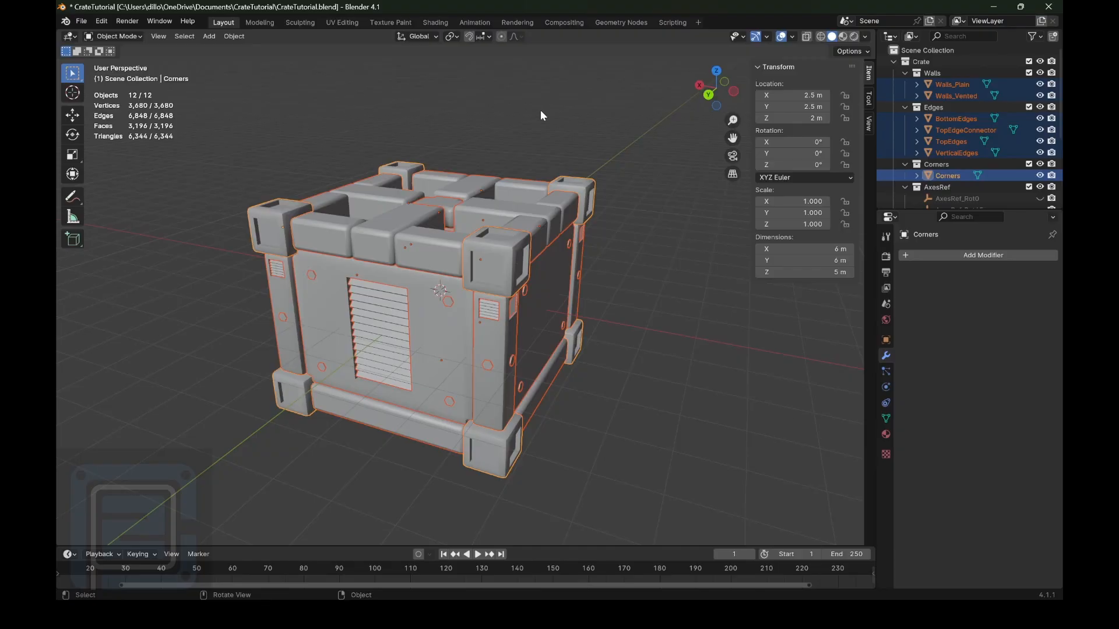
scroll(955, 139, down, 3)
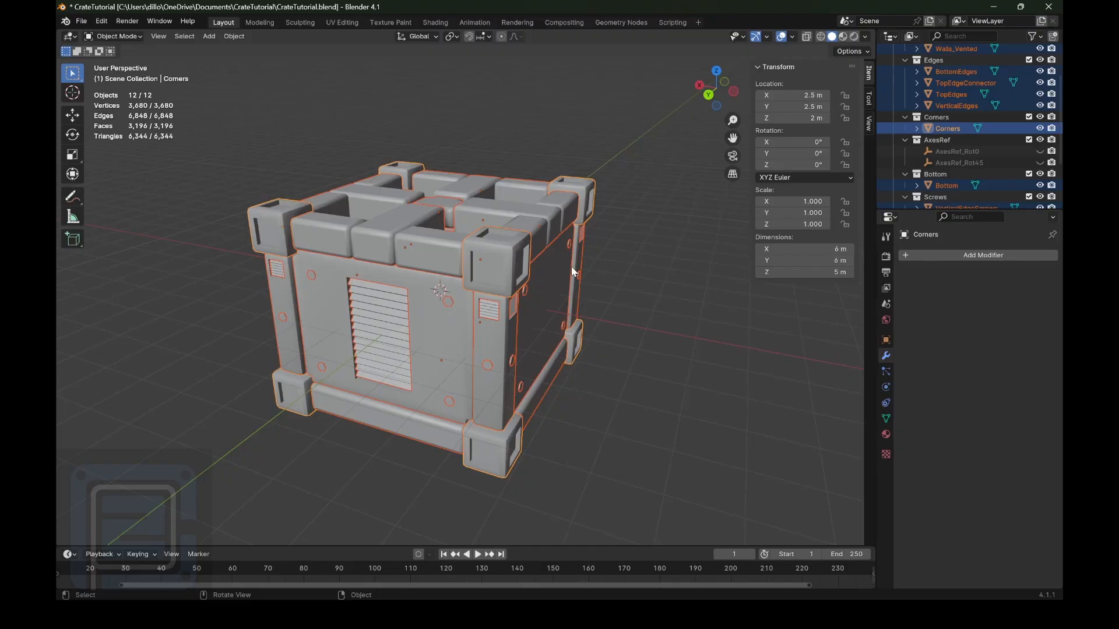
click(348, 23)
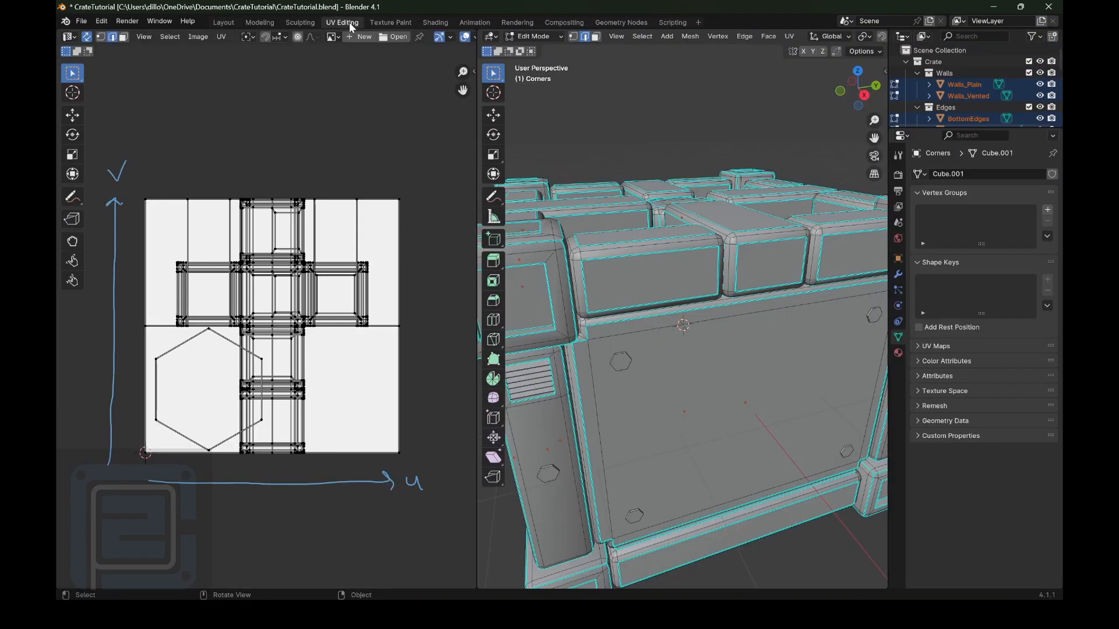
scroll(708, 242, down, 5)
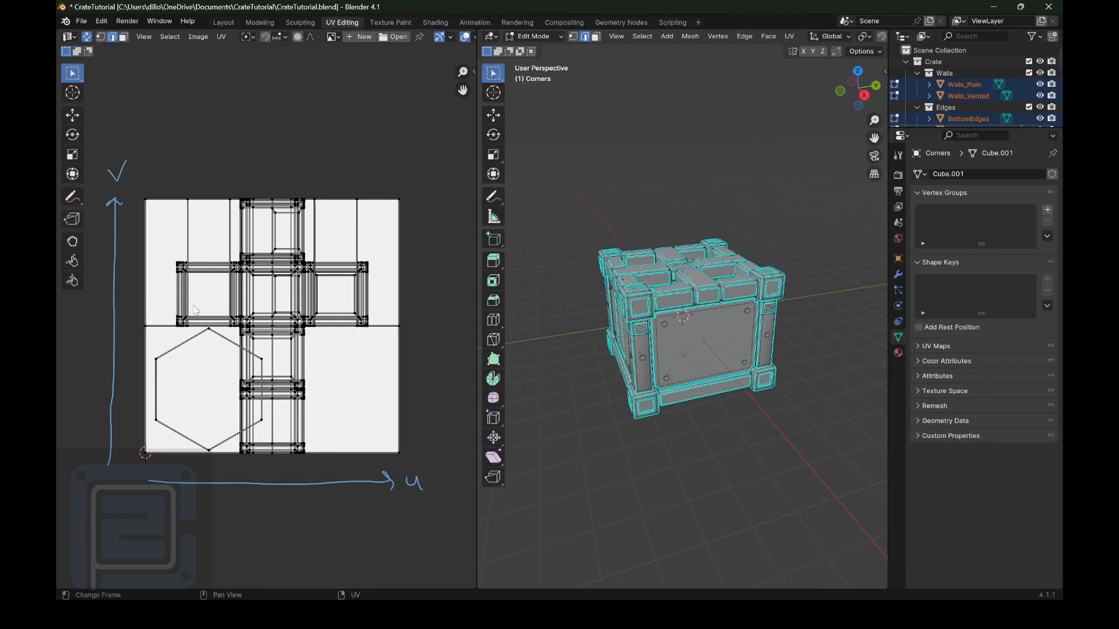
- Select all geometry of the crate parts in Edit Mode and unwrap it with the standard Unwrap operation
scroll(281, 290, up, 1)
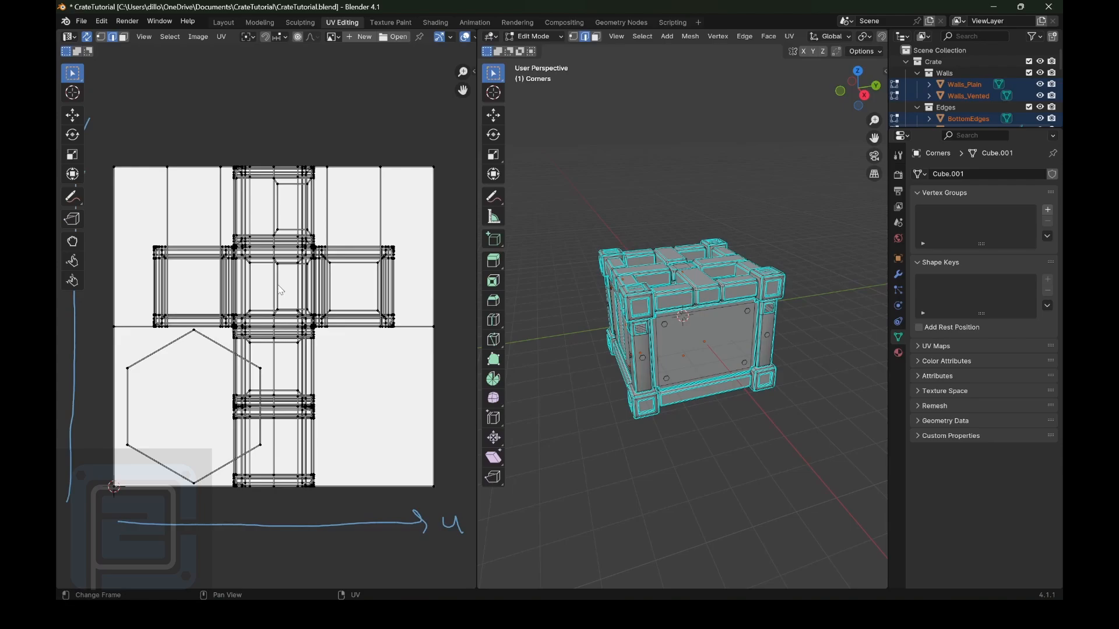
scroll(282, 294, down, 1)
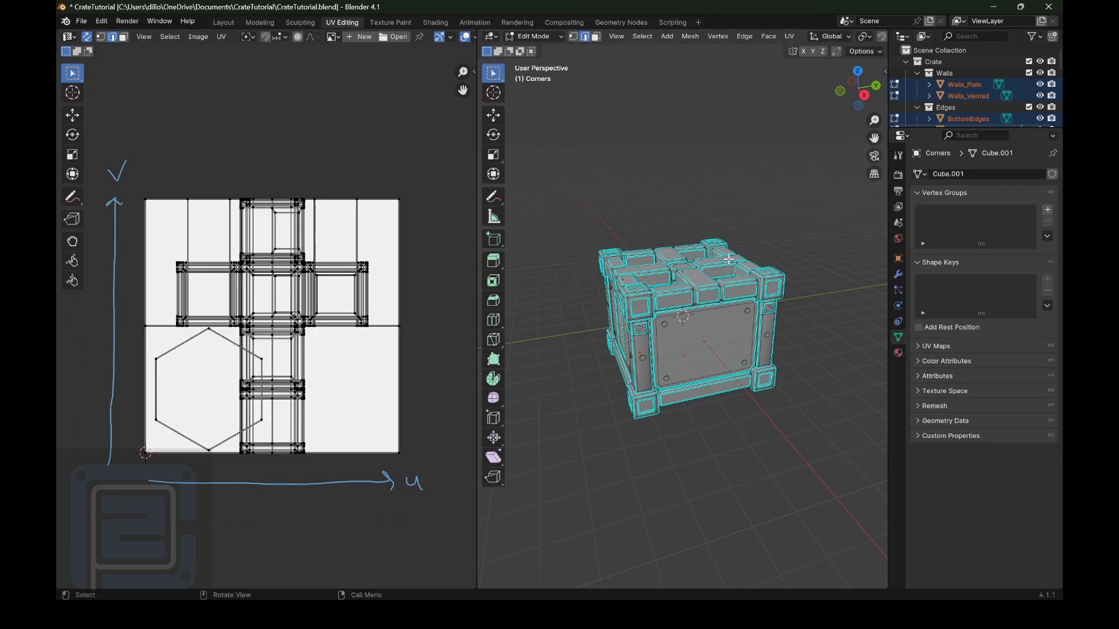
scroll(743, 279, up, 2)
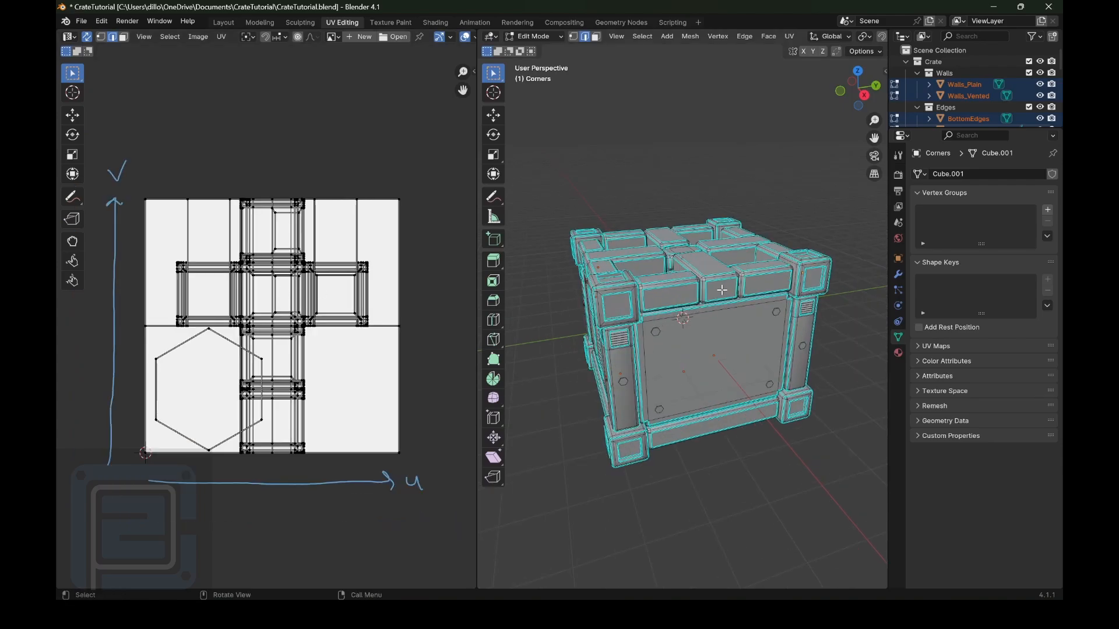
key(a)
click(790, 38)
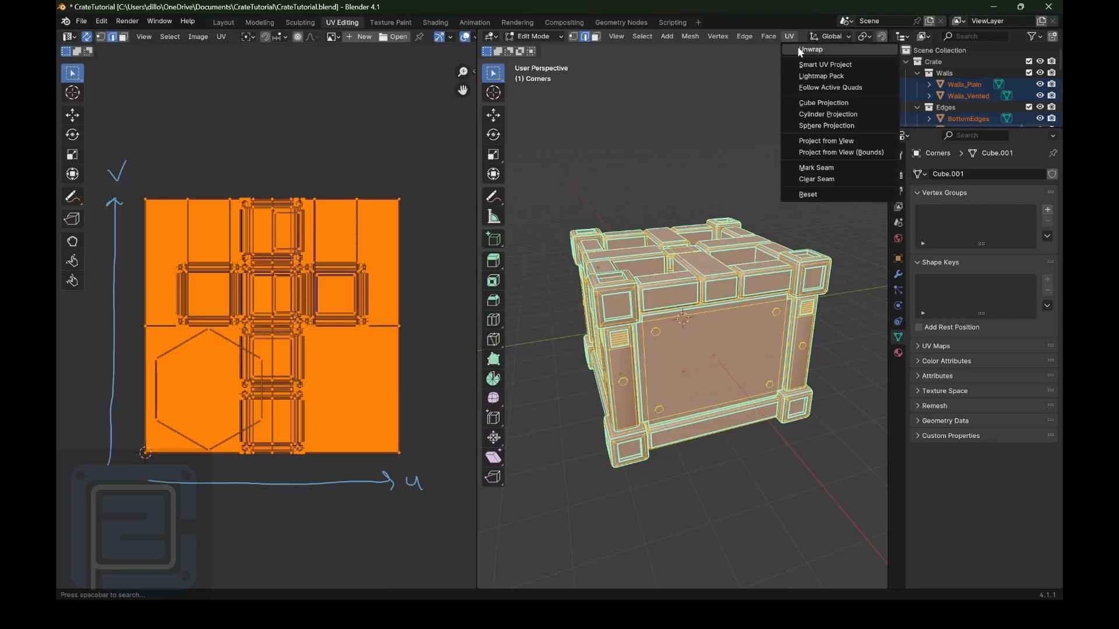
click(811, 50)
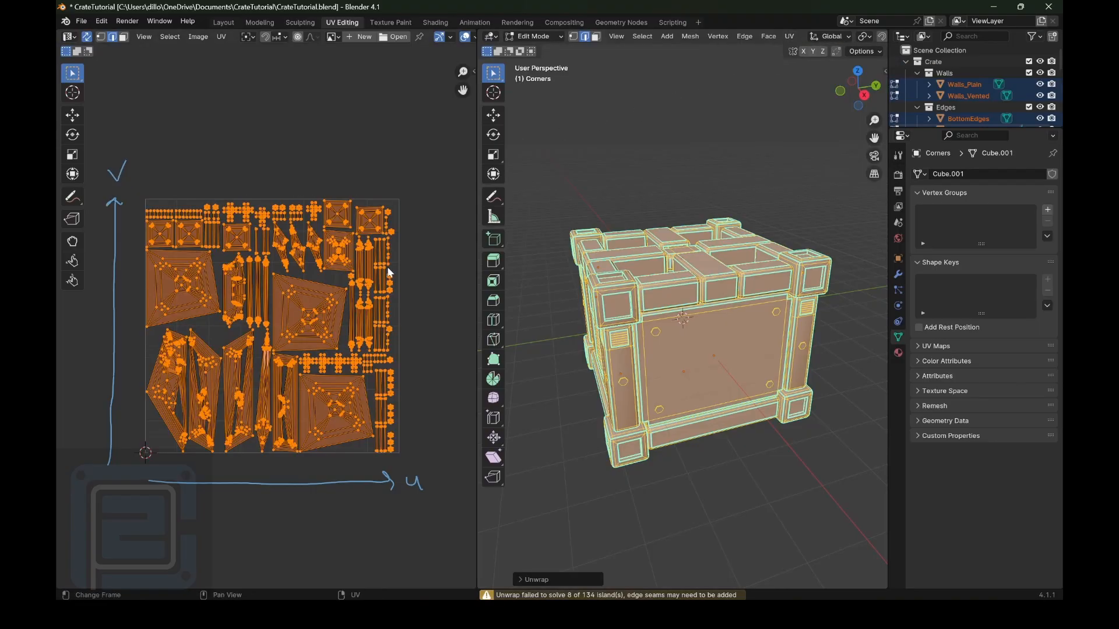
- Clear the UV selection and examine the layout and shapes of the unwrapped crate islands
scroll(397, 265, up, 2)
scroll(334, 163, down, 2)
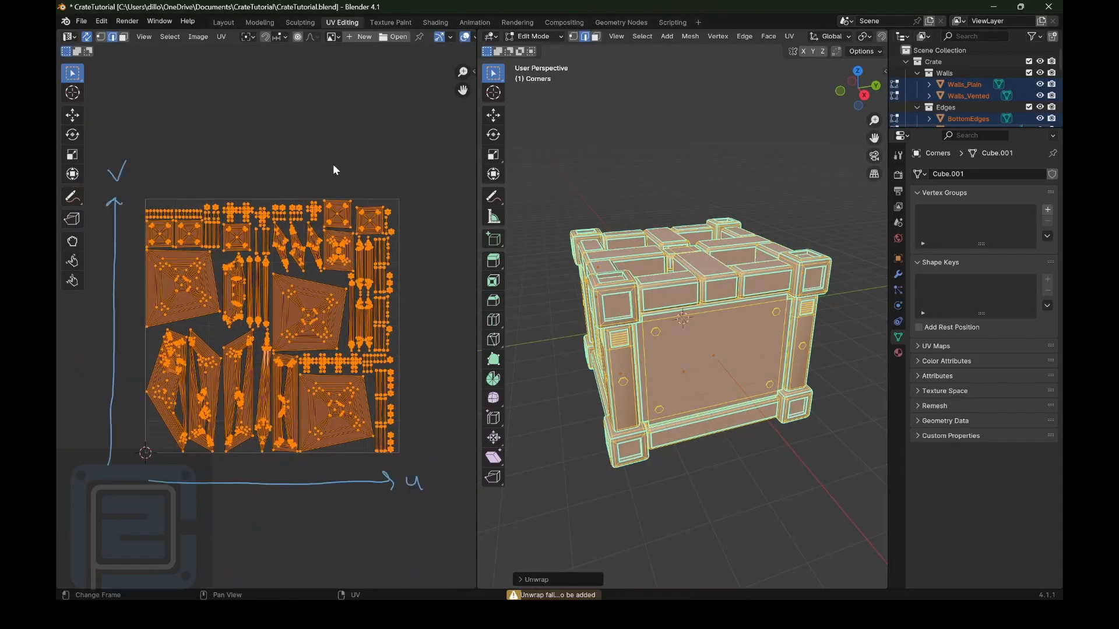
click(313, 170)
scroll(314, 171, up, 1)
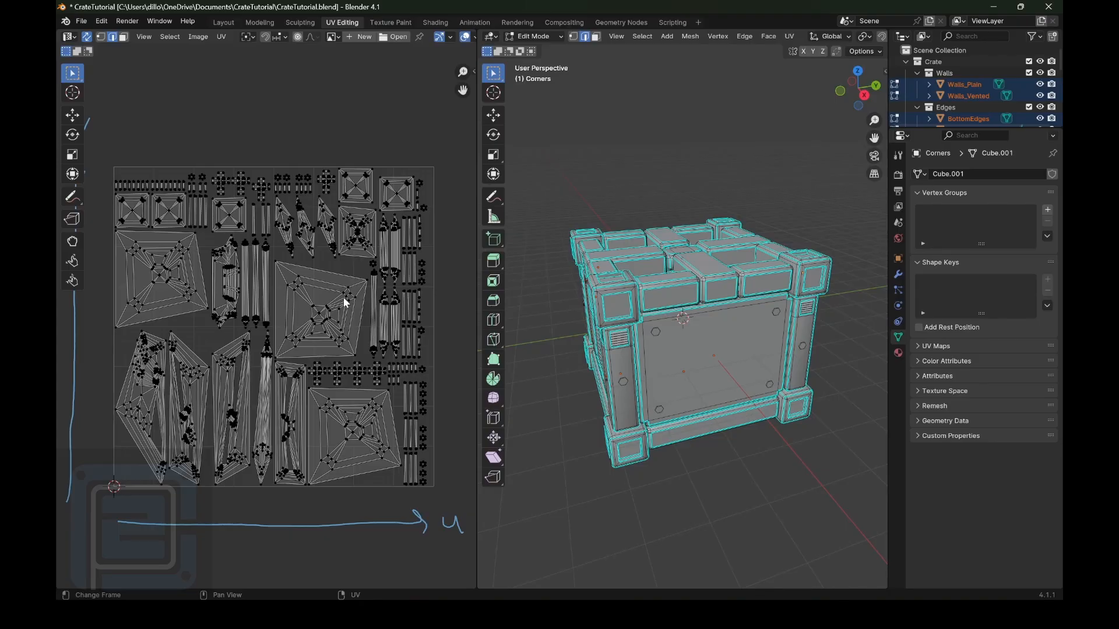
scroll(385, 262, up, 1)
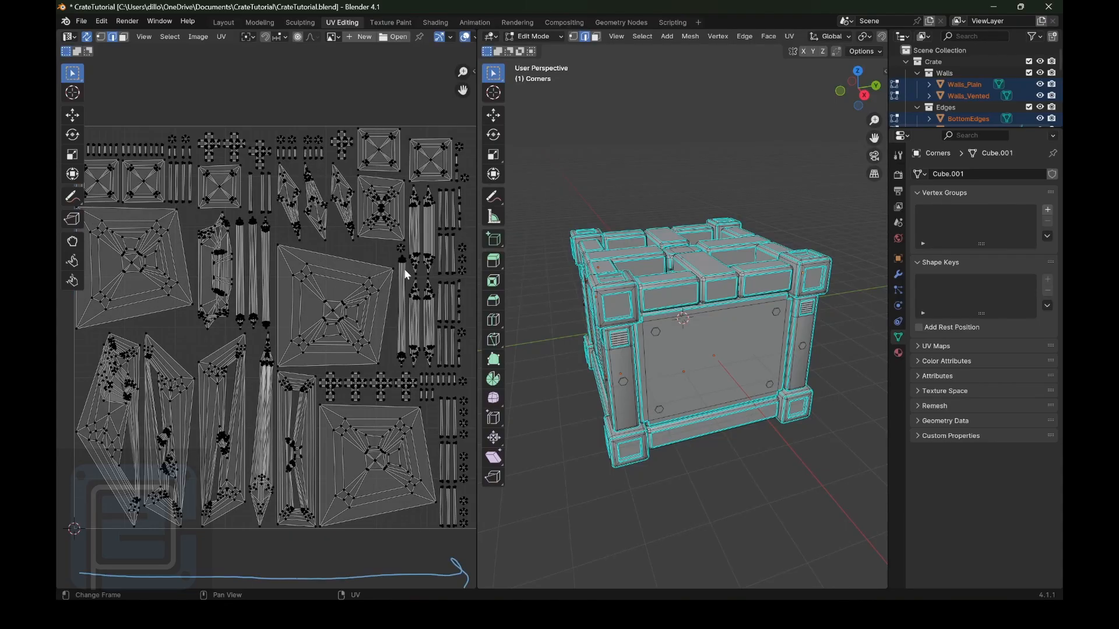
- Make Walls_Plain the active object and select the linked faces of the crate's plain wall panel in face select mode
drag(970, 129, 970, 190)
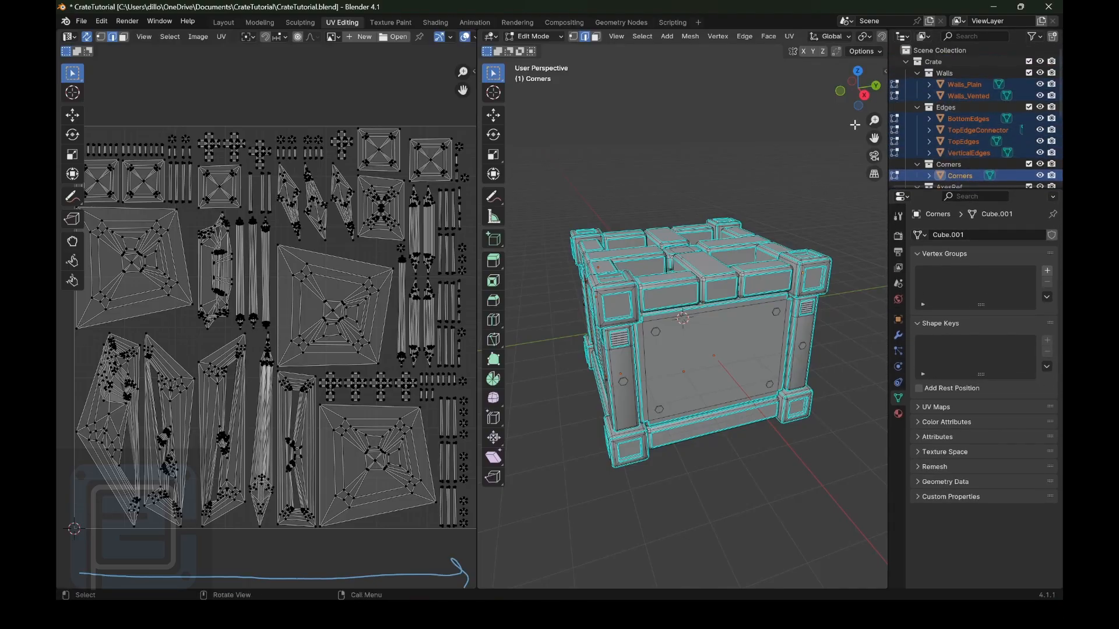
click(963, 84)
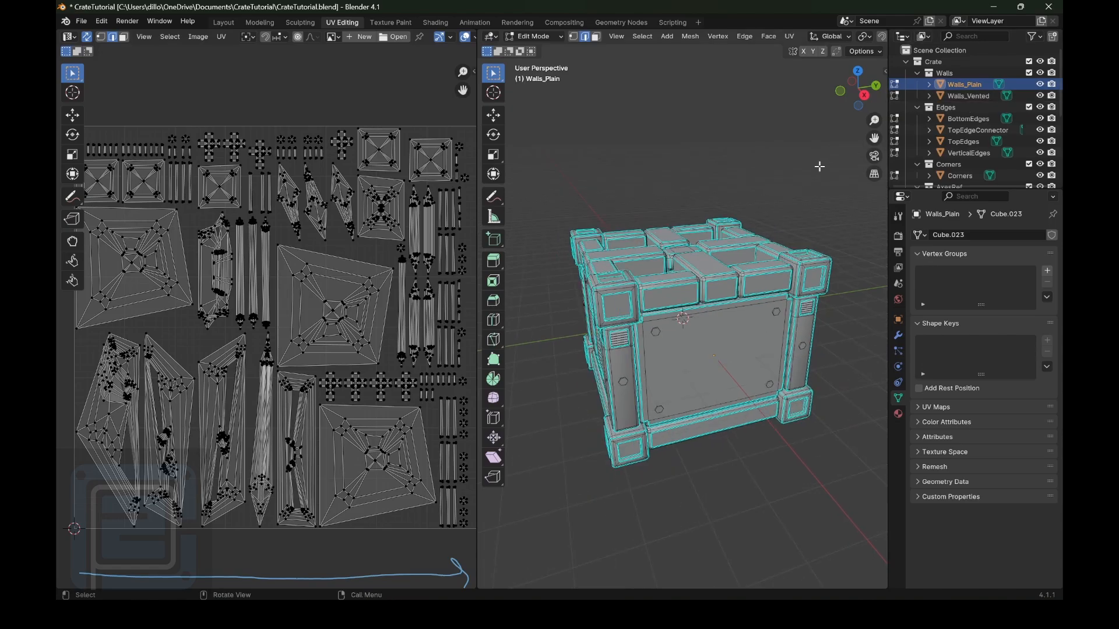
drag(876, 92, 930, 76)
drag(875, 141, 794, 104)
scroll(718, 332, up, 5)
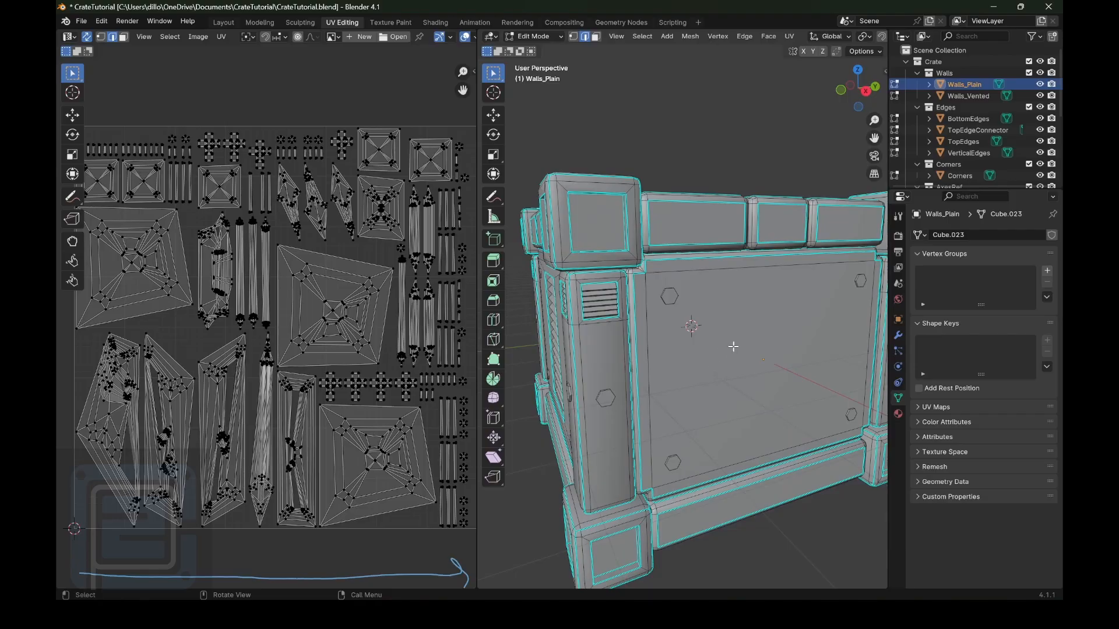
scroll(732, 351, down, 1)
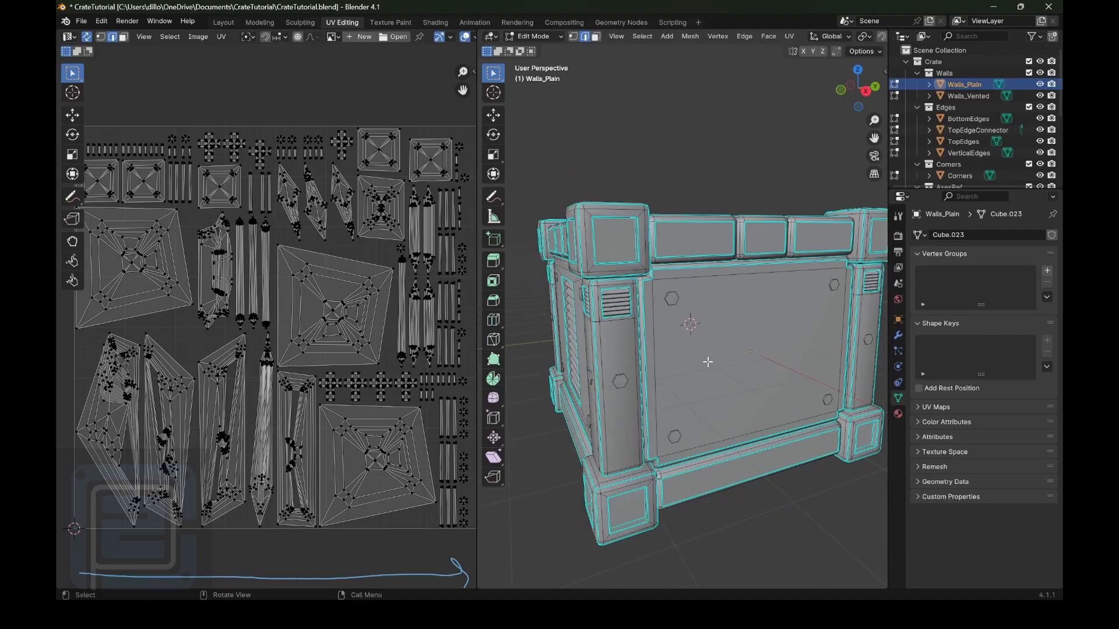
click(597, 44)
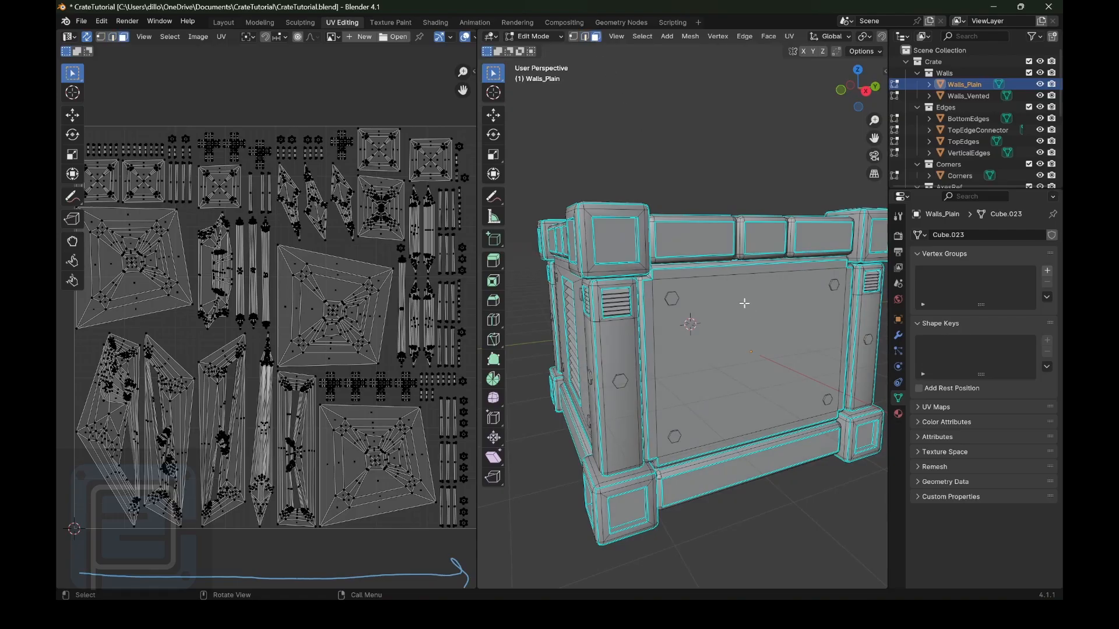
key(l)
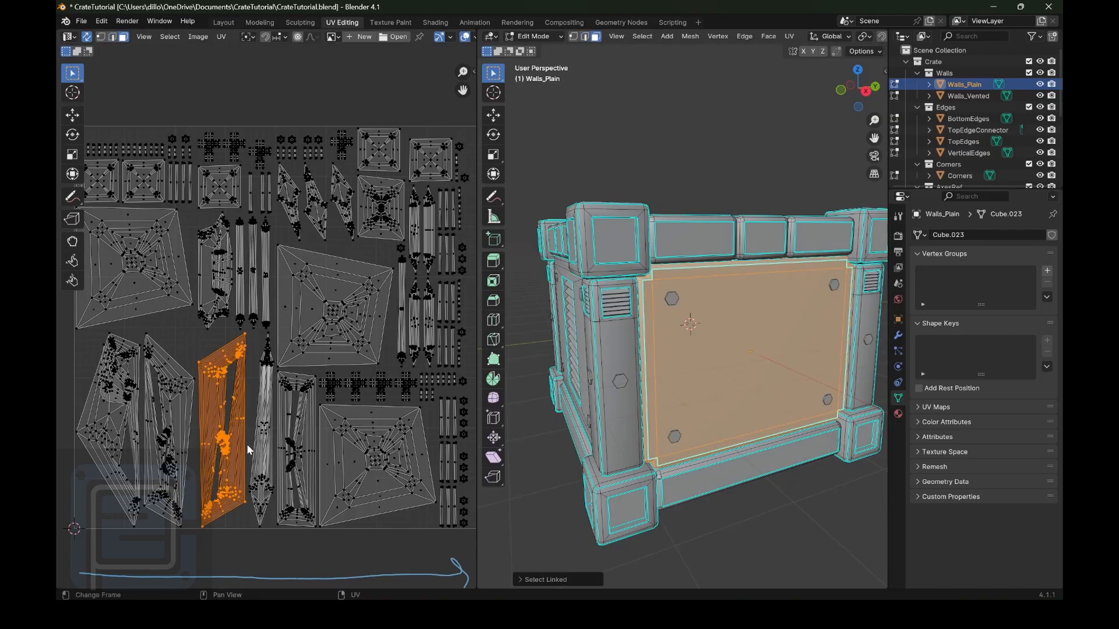
- Examine the plain wall panel's highlighted UV island for distortion and crowded faces
scroll(208, 437, down, 1)
scroll(245, 443, up, 3)
middle_drag(219, 428, 320, 320)
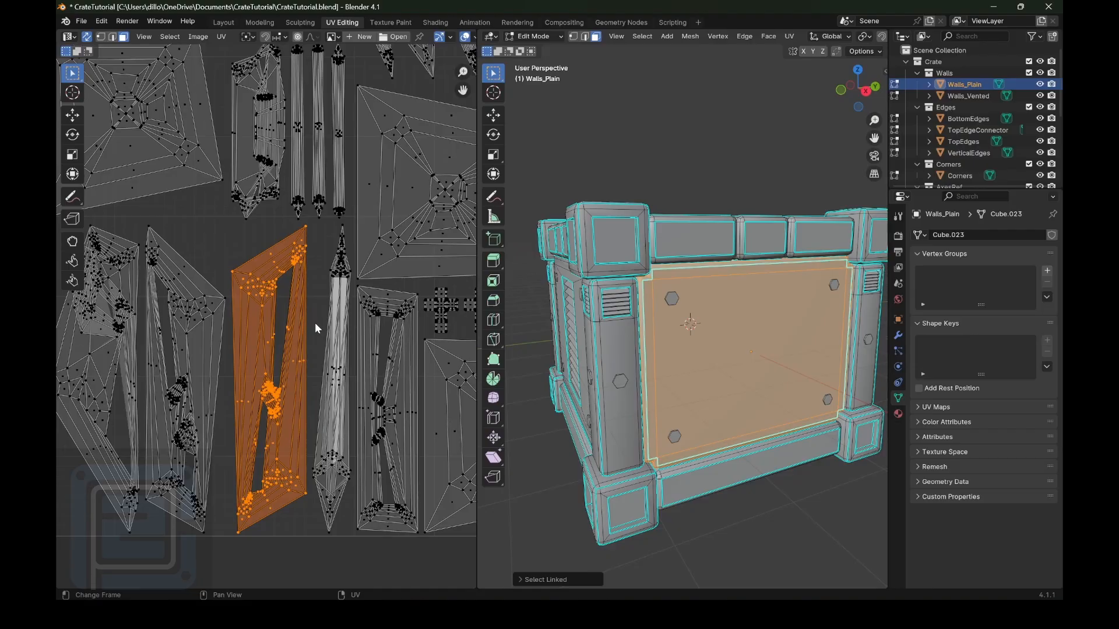
scroll(375, 300, up, 4)
scroll(347, 343, down, 2)
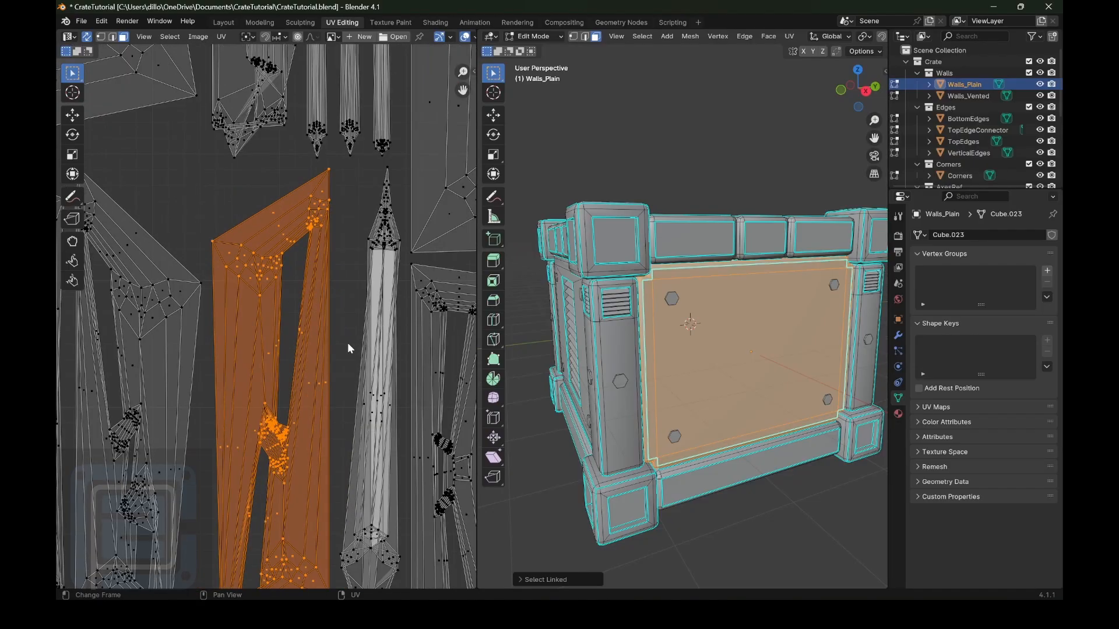
middle_drag(347, 343, 358, 282)
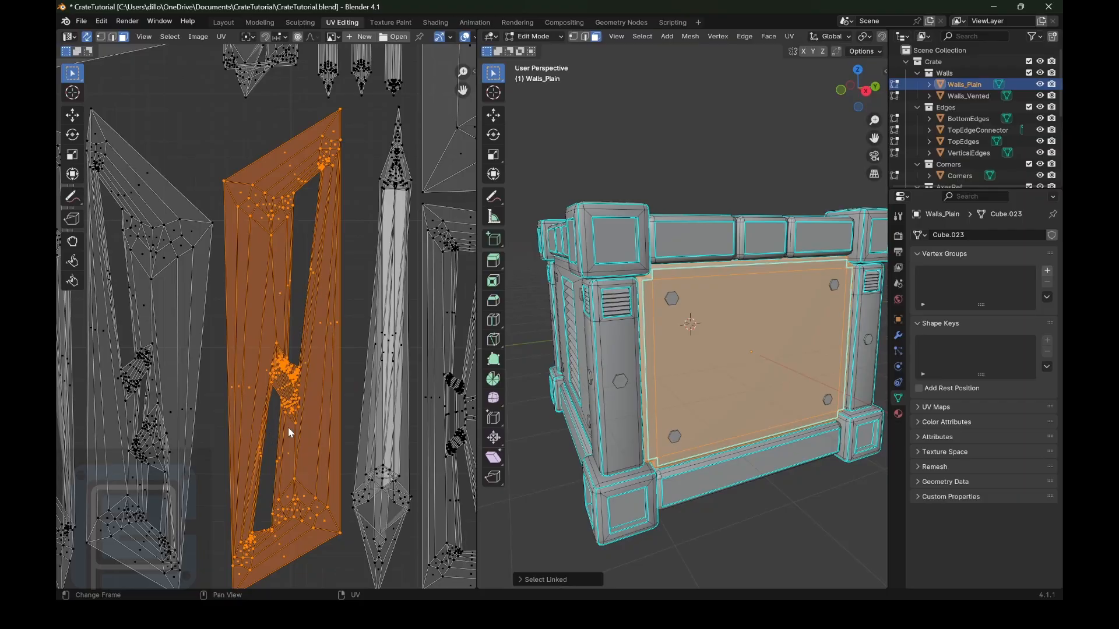
scroll(289, 432, down, 3)
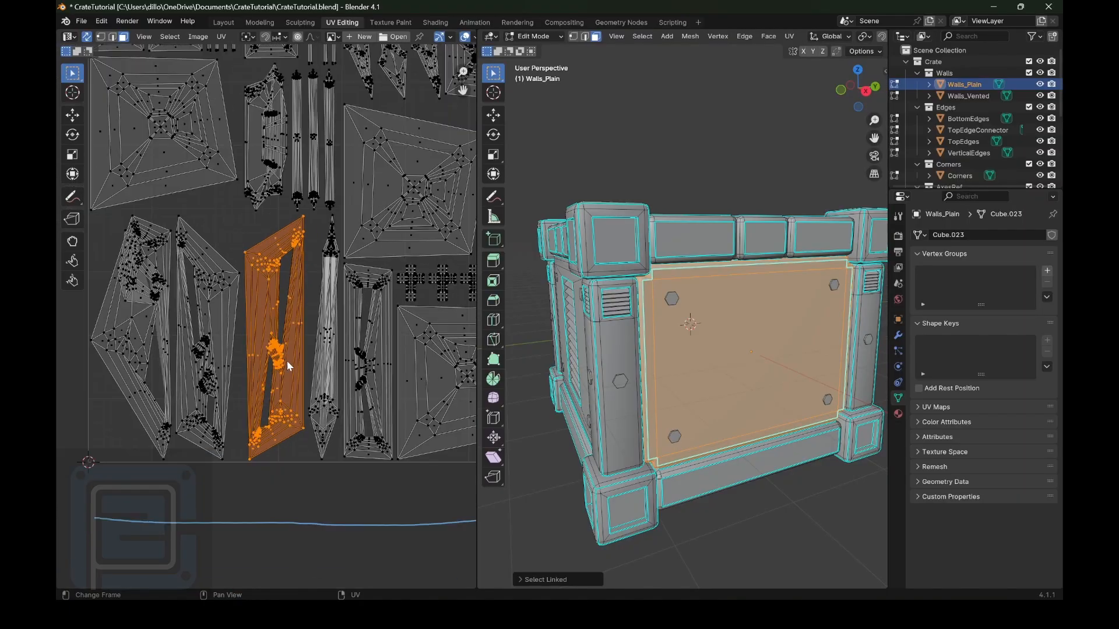
- Select individual border faces of neighbouring UV islands to inspect their stretching, and clear the face selection
click(242, 222)
click(230, 236)
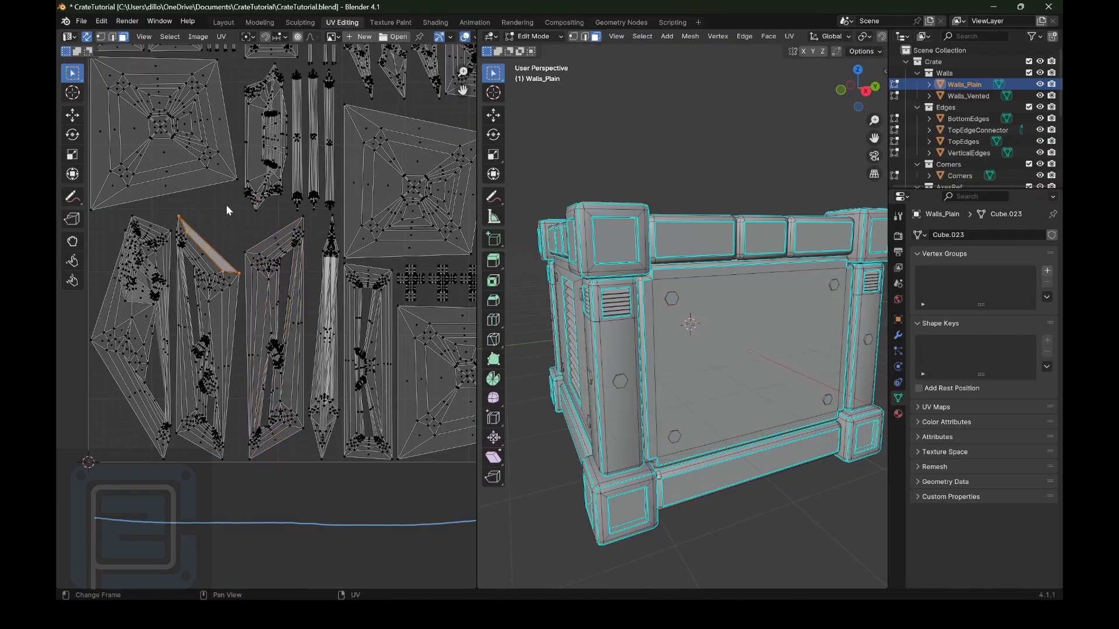
middle_drag(228, 210, 292, 310)
scroll(289, 303, up, 6)
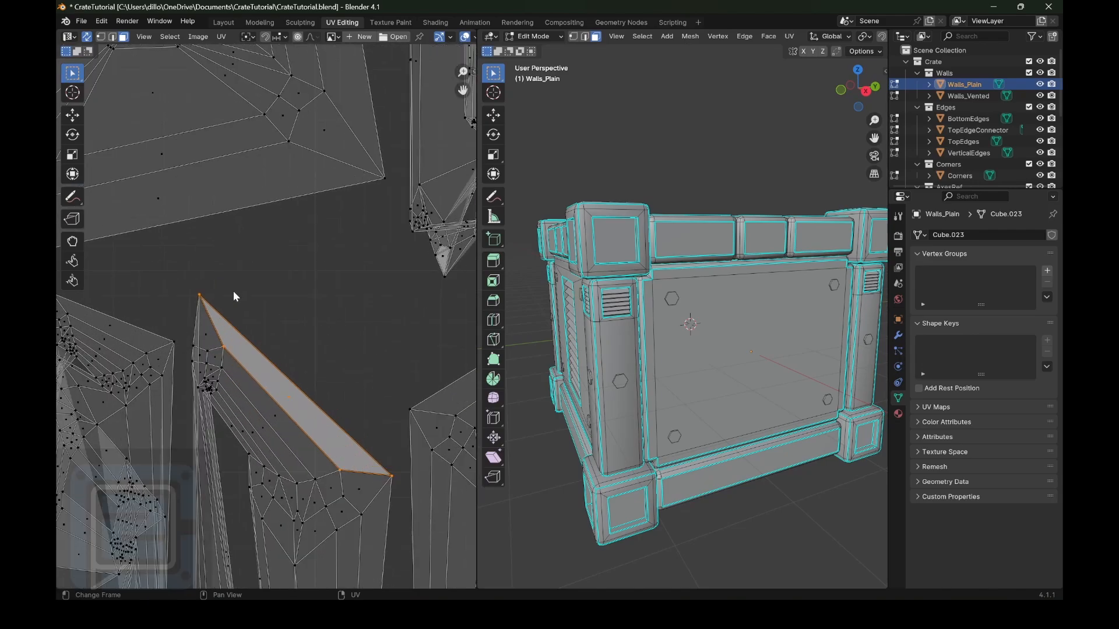
click(325, 261)
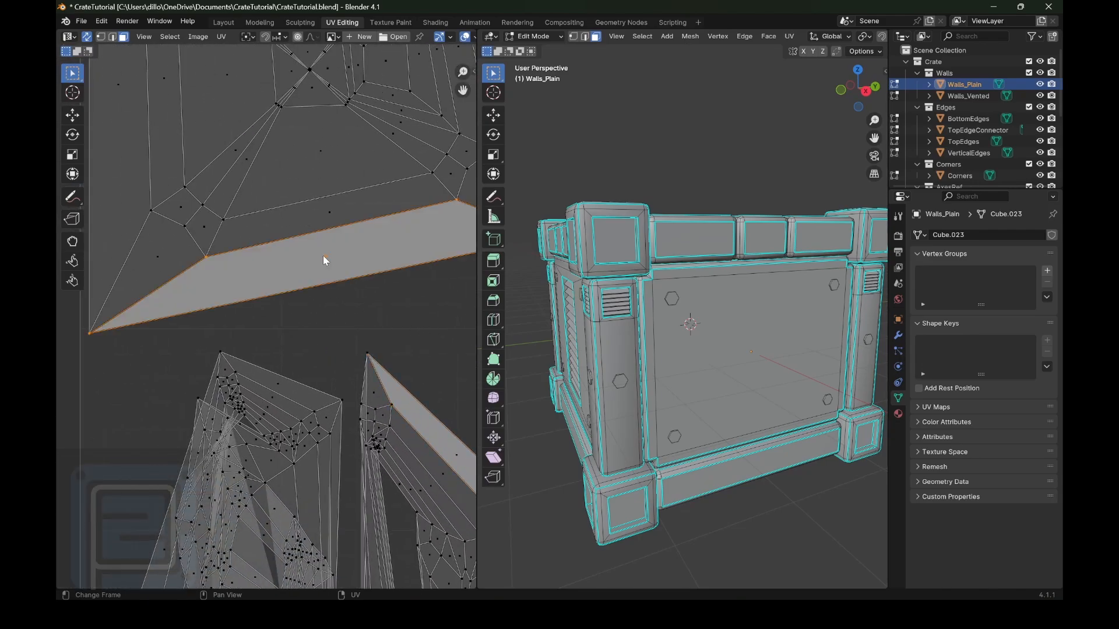
click(389, 303)
scroll(350, 220, down, 1)
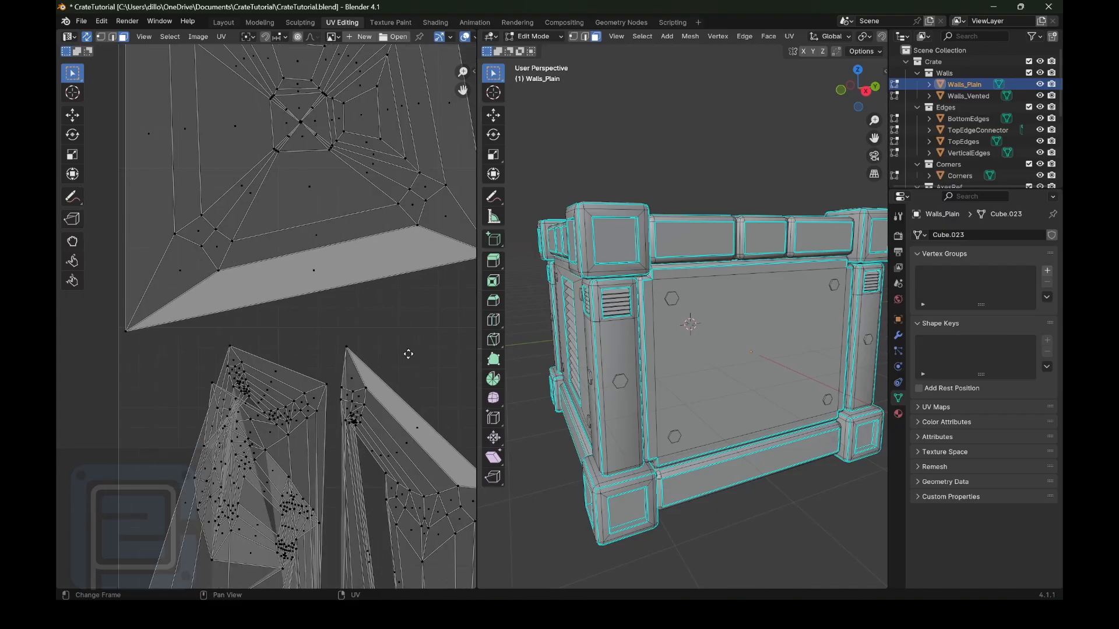
- Try to move one small overlapping face out of its distorted UV island
scroll(408, 353, up, 6)
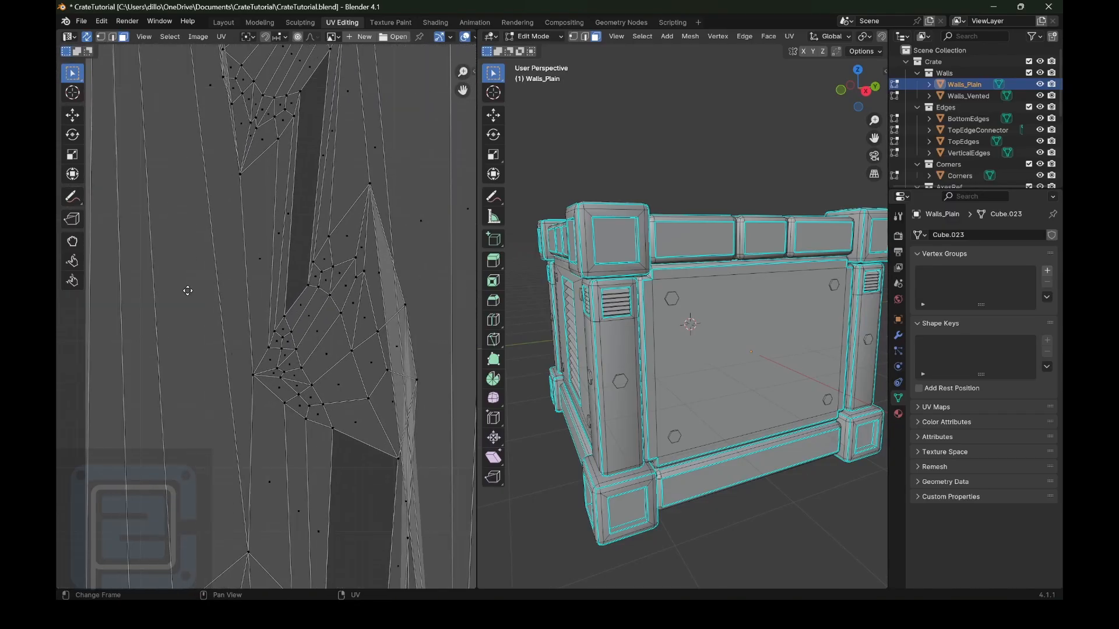
middle_drag(187, 291, 111, 291)
middle_drag(348, 283, 282, 284)
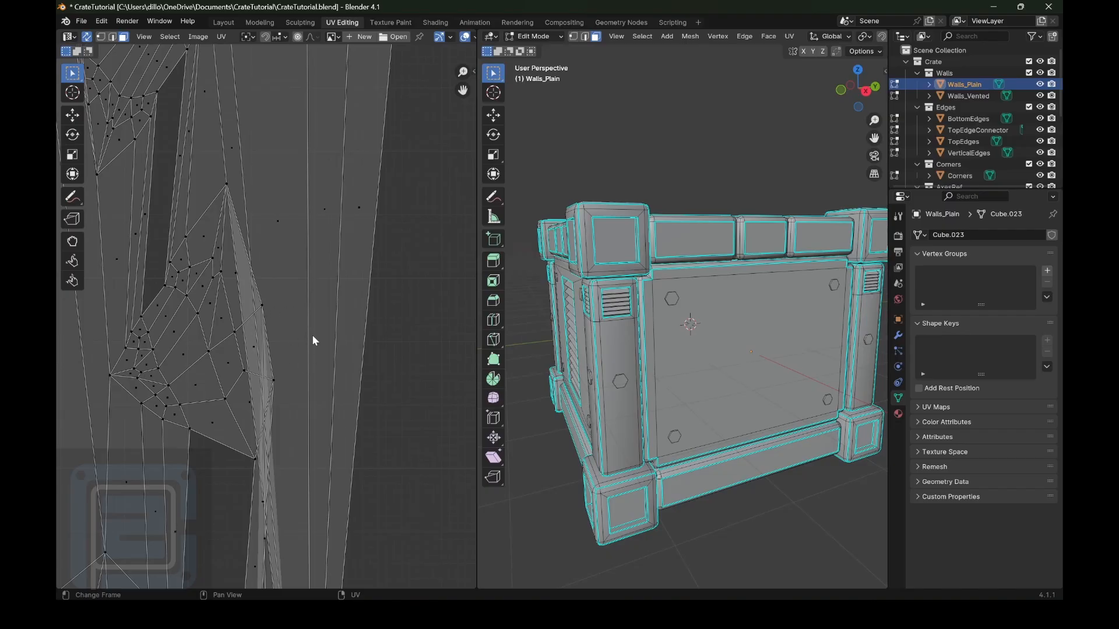
middle_drag(313, 341, 373, 304)
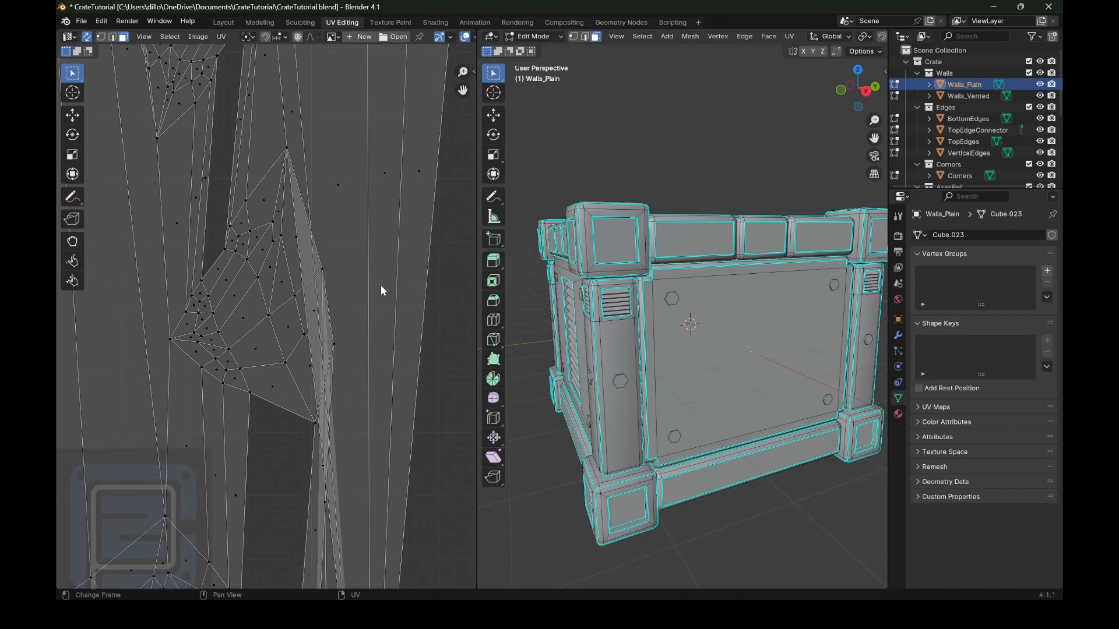
click(315, 308)
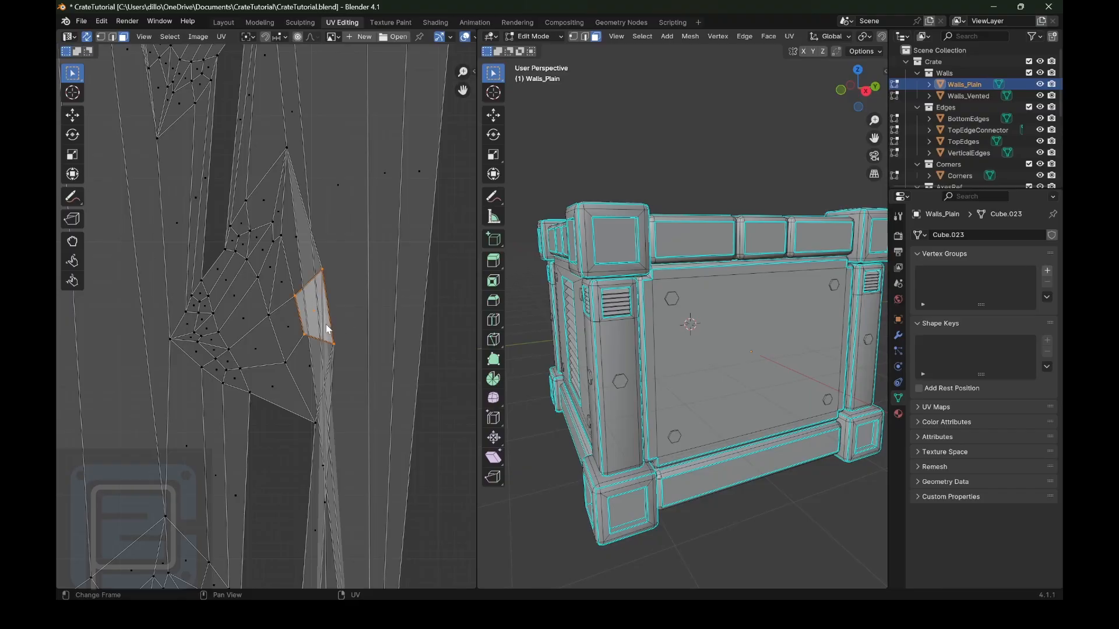
drag(308, 323, 425, 324)
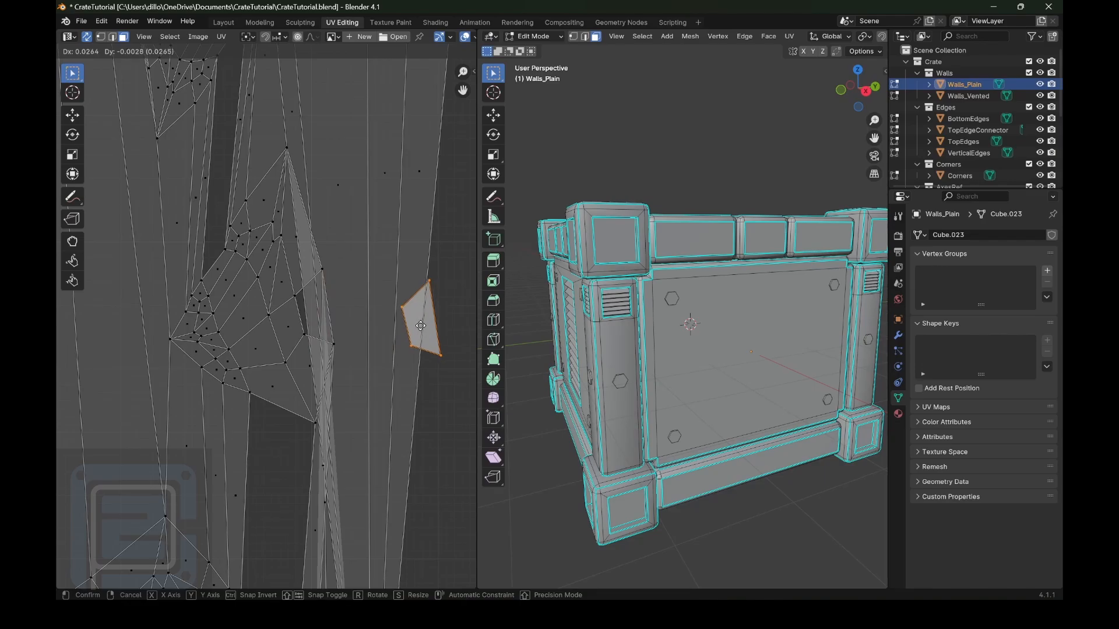
right_click(421, 325)
scroll(416, 335, down, 2)
scroll(416, 344, down, 1)
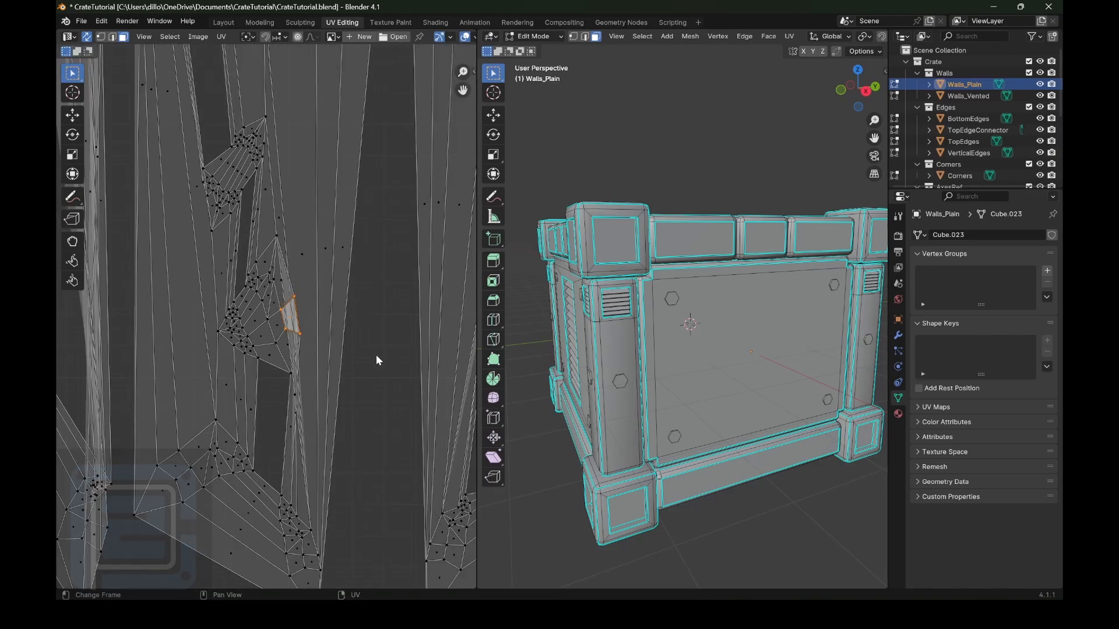
scroll(293, 308, up, 1)
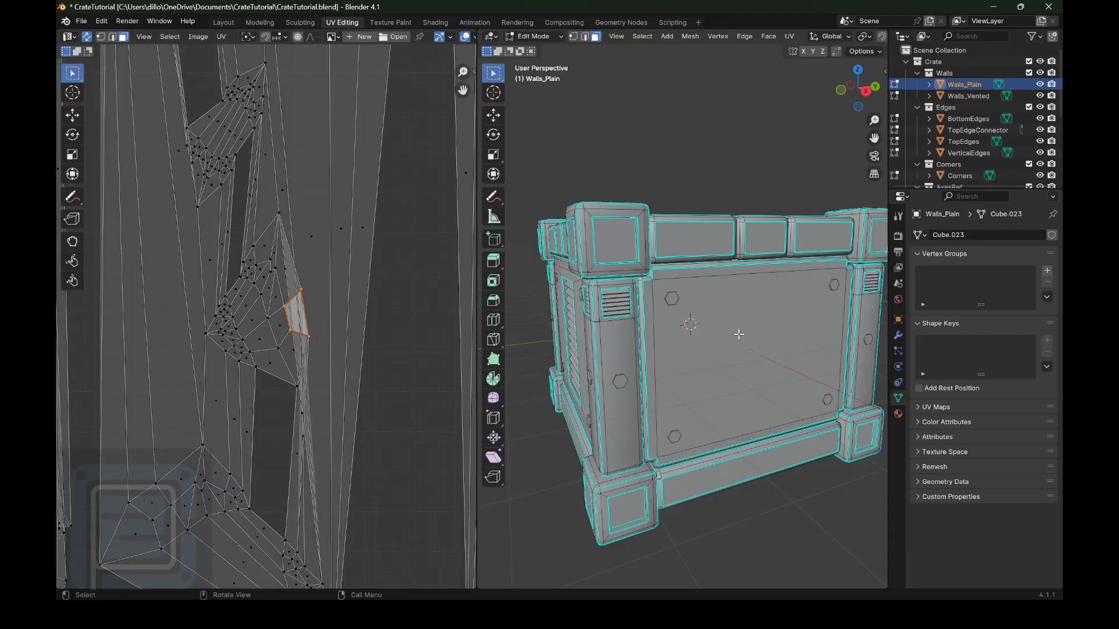
- Select the linked faces of the crate's vented wall panel
scroll(738, 335, down, 2)
drag(860, 96, 857, 183)
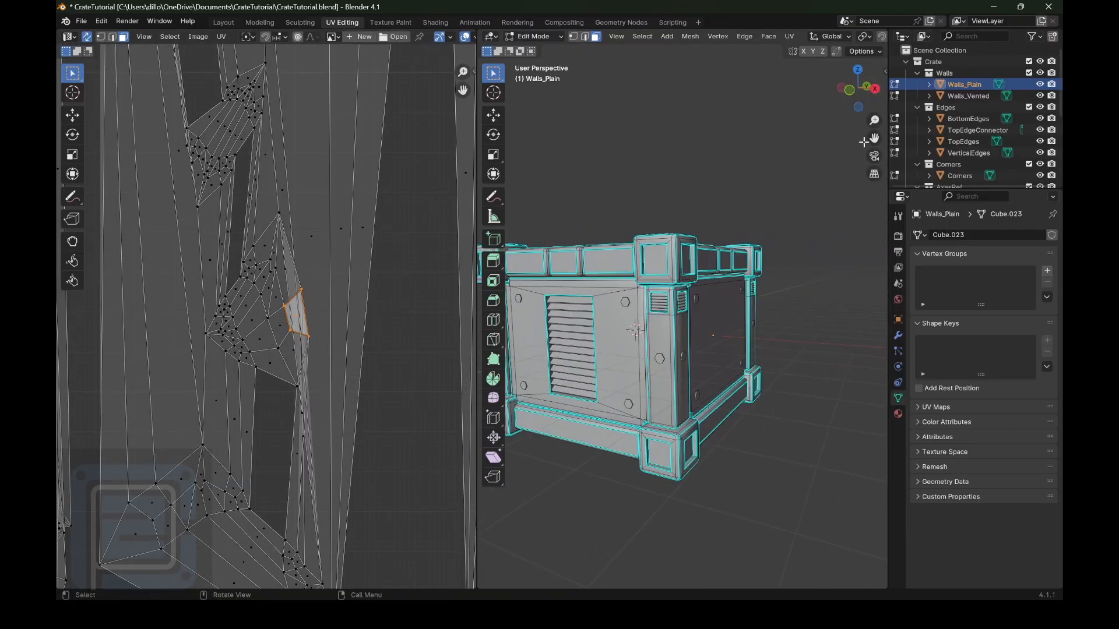
drag(871, 139, 921, 127)
scroll(724, 301, down, 2)
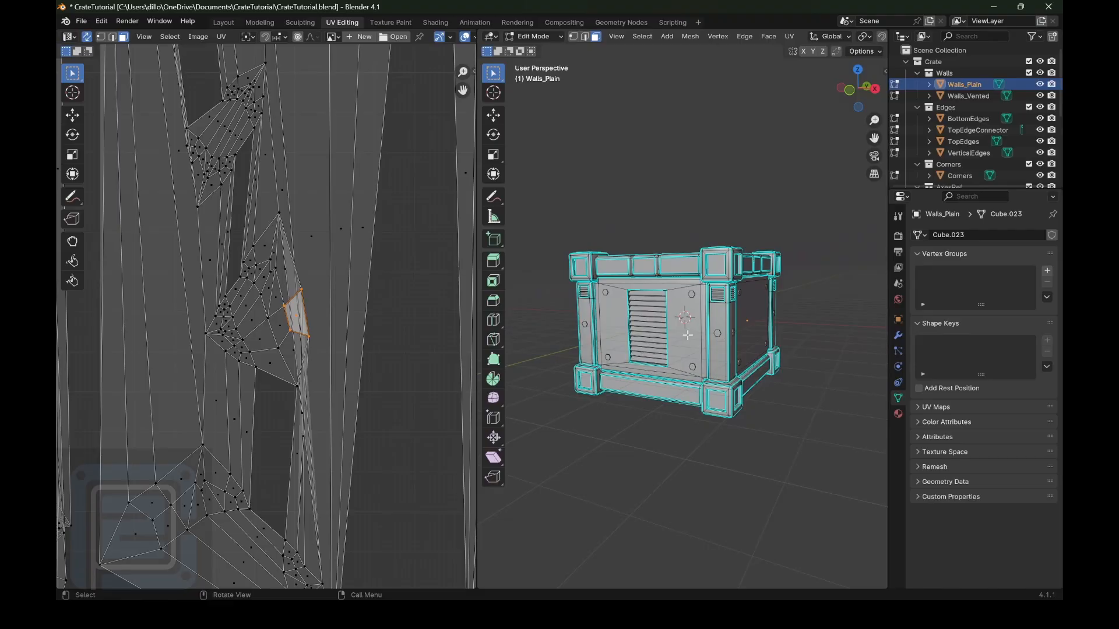
key(l)
- Examine the vented wall panel's UV island for stretched and overlapping faces, and clear its selection
scroll(265, 325, down, 8)
middle_drag(456, 308, 291, 357)
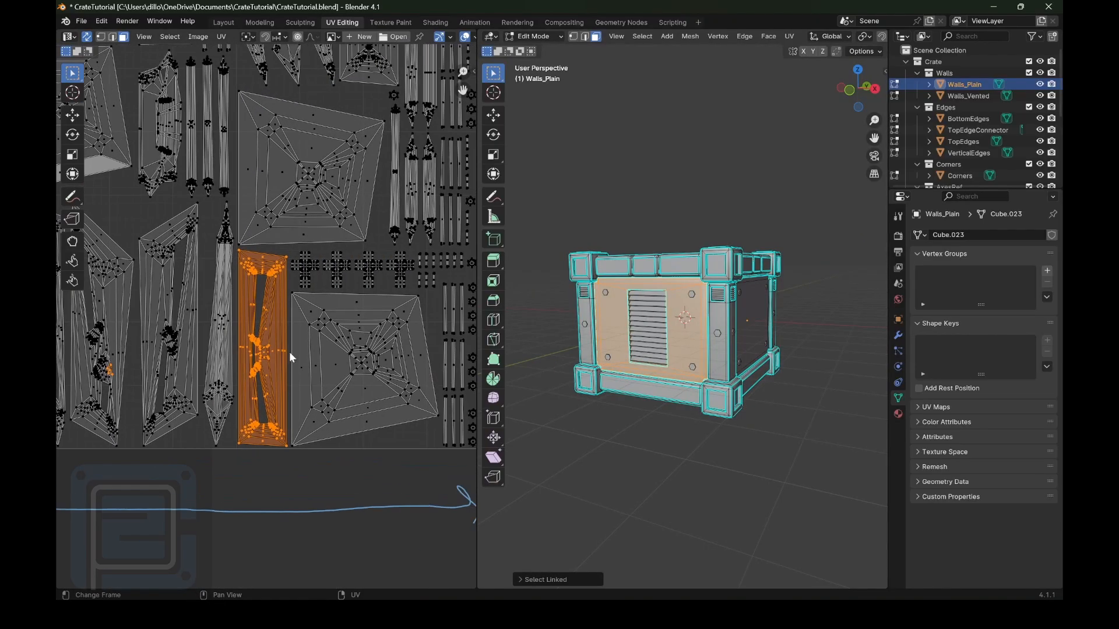
scroll(303, 360, up, 6)
middle_drag(326, 412, 387, 267)
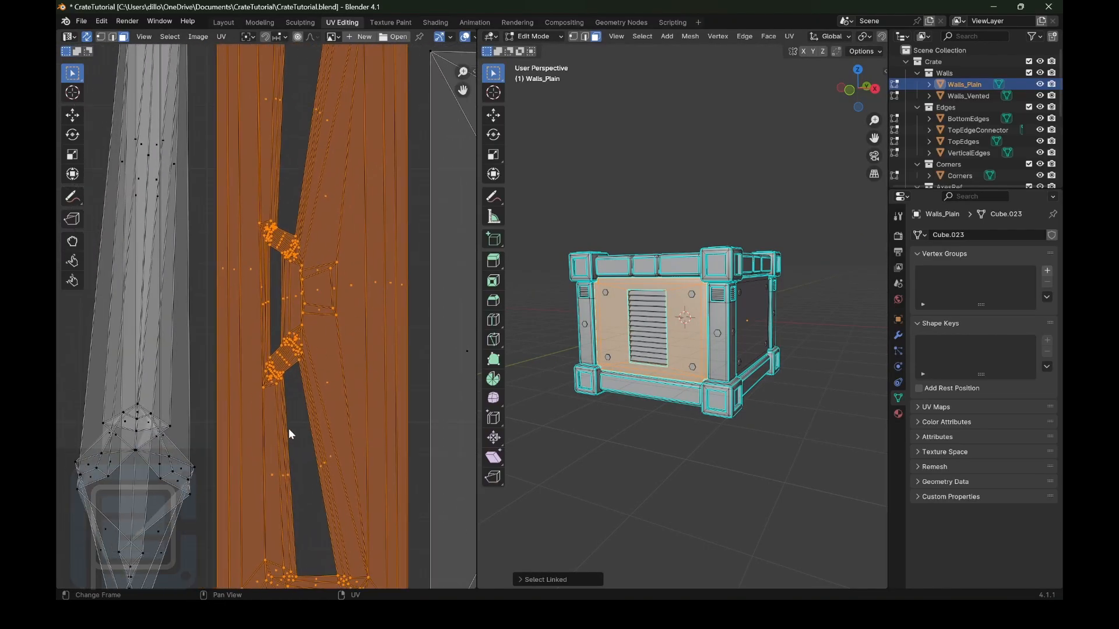
click(290, 429)
scroll(295, 429, up, 2)
scroll(259, 319, up, 7)
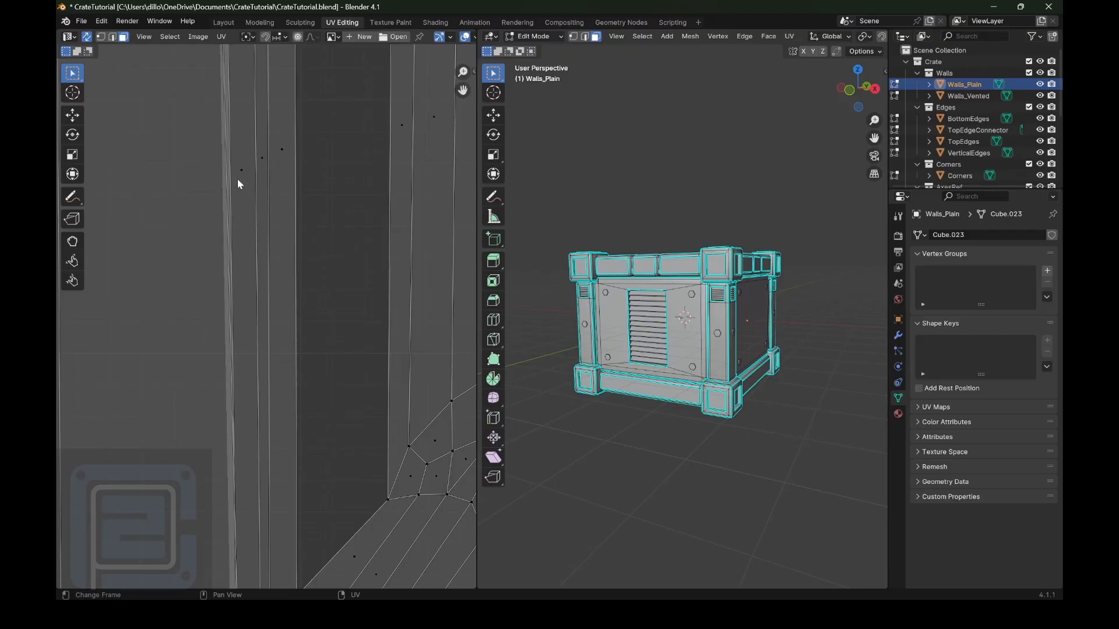
scroll(310, 243, down, 12)
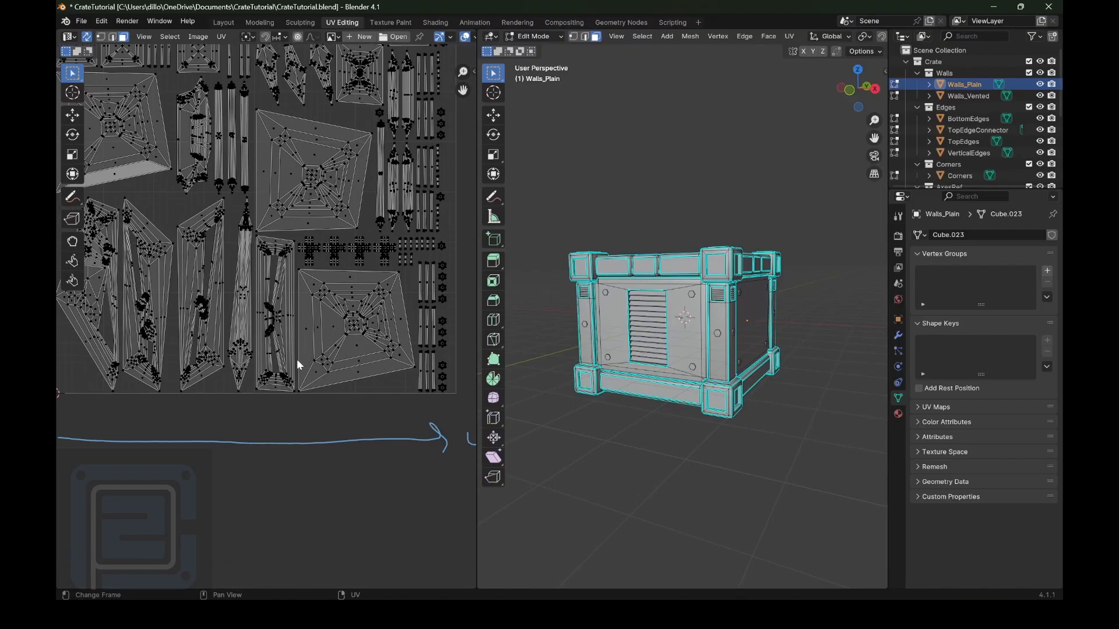
- Examine the square UV island in the layout's upper-left area, focusing on the dense cluster of faces at its centre
scroll(324, 449, down, 2)
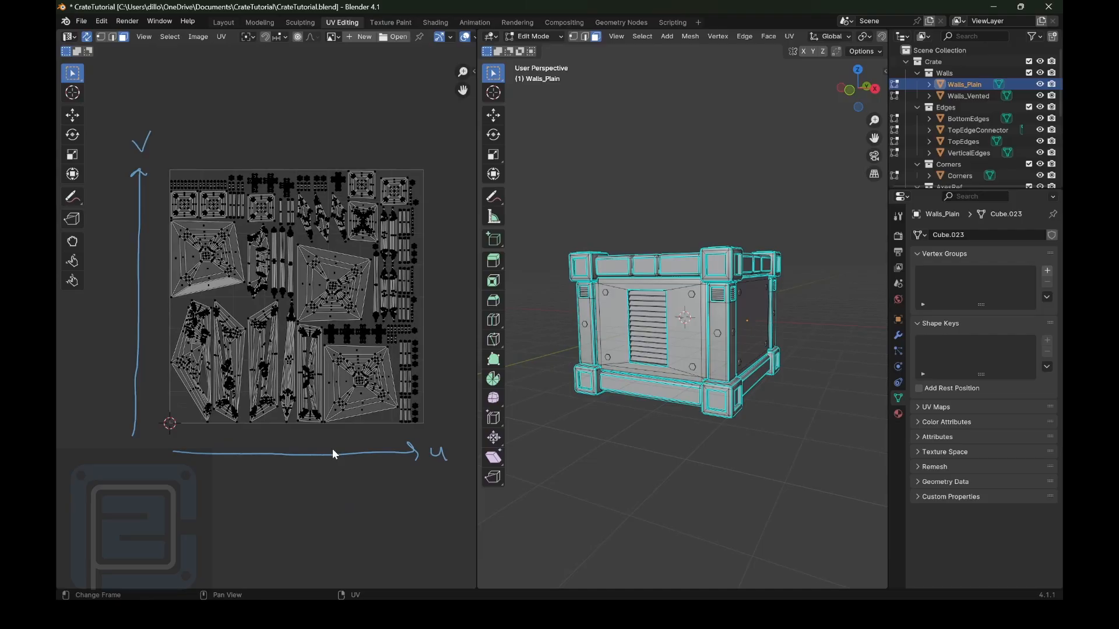
scroll(334, 454, up, 4)
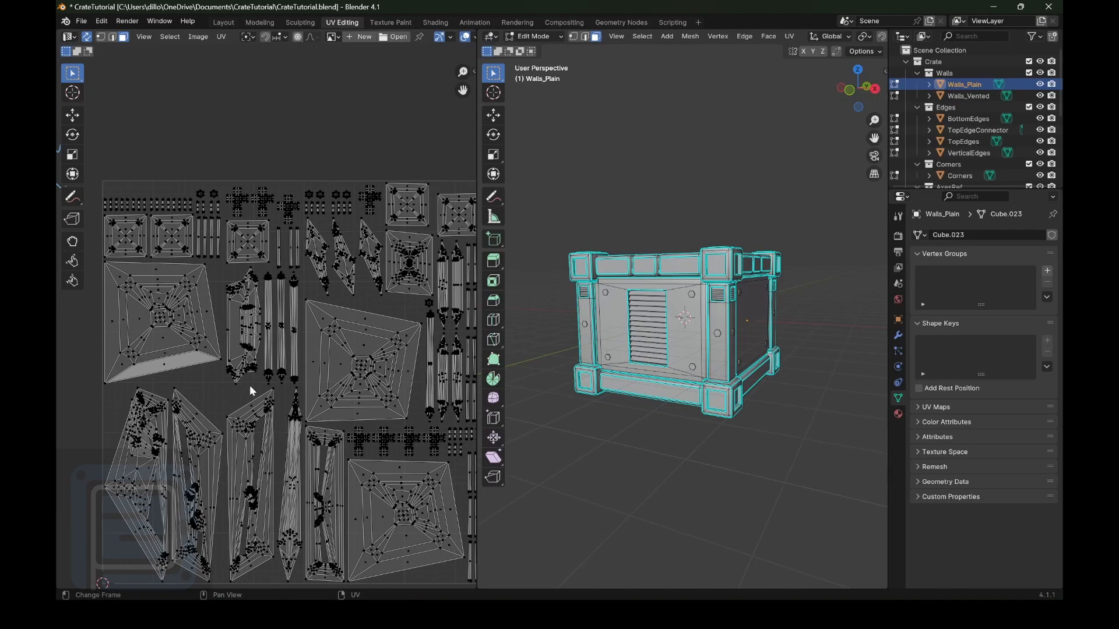
middle_drag(250, 386, 330, 430)
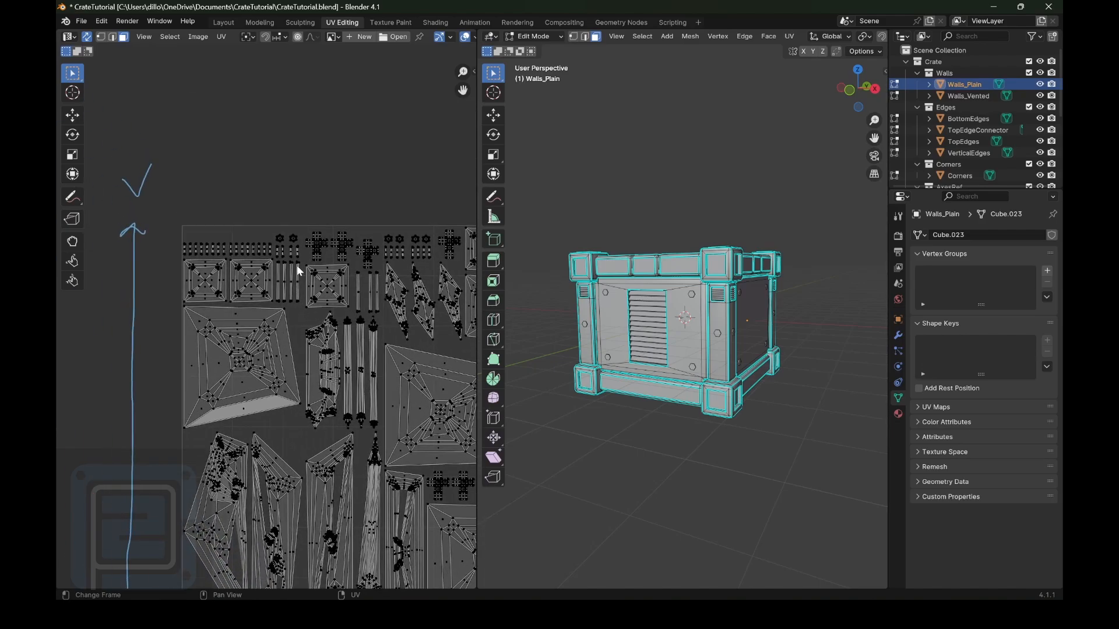
scroll(296, 268, up, 5)
middle_drag(157, 142, 277, 338)
scroll(278, 339, up, 3)
middle_drag(193, 386, 340, 279)
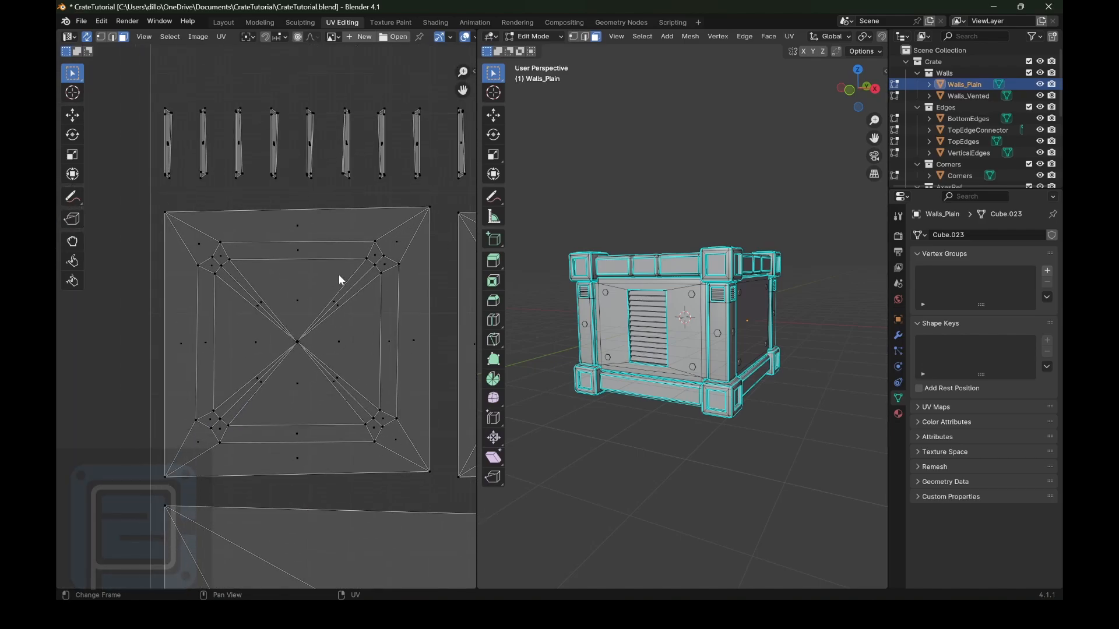
scroll(326, 282, up, 4)
scroll(252, 340, down, 2)
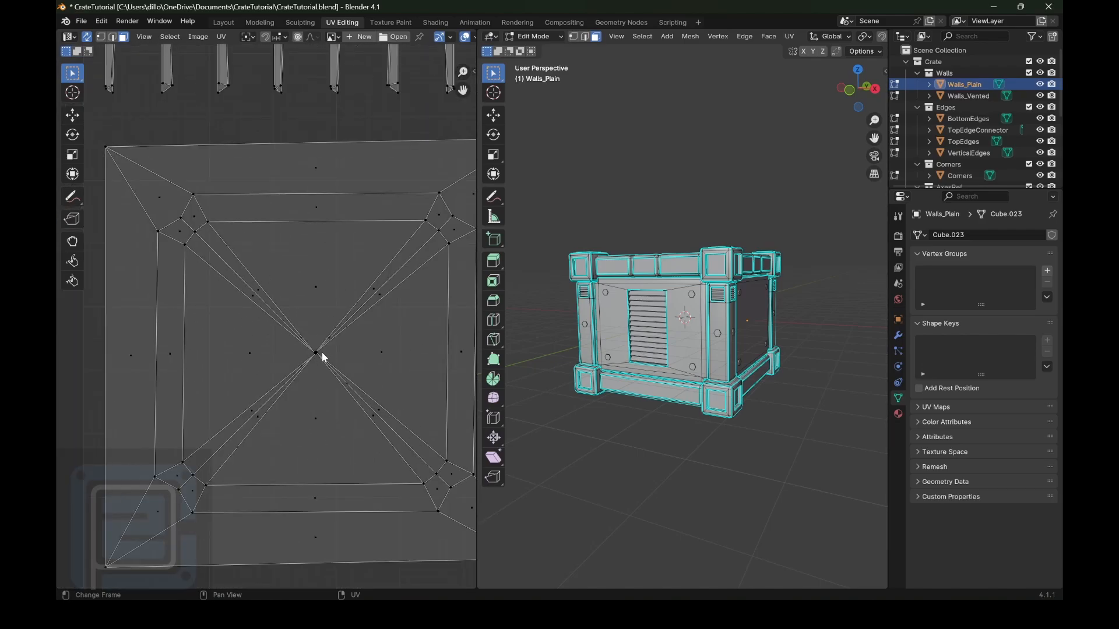
scroll(321, 353, up, 5)
middle_drag(398, 406, 304, 340)
scroll(309, 341, up, 4)
scroll(332, 341, up, 3)
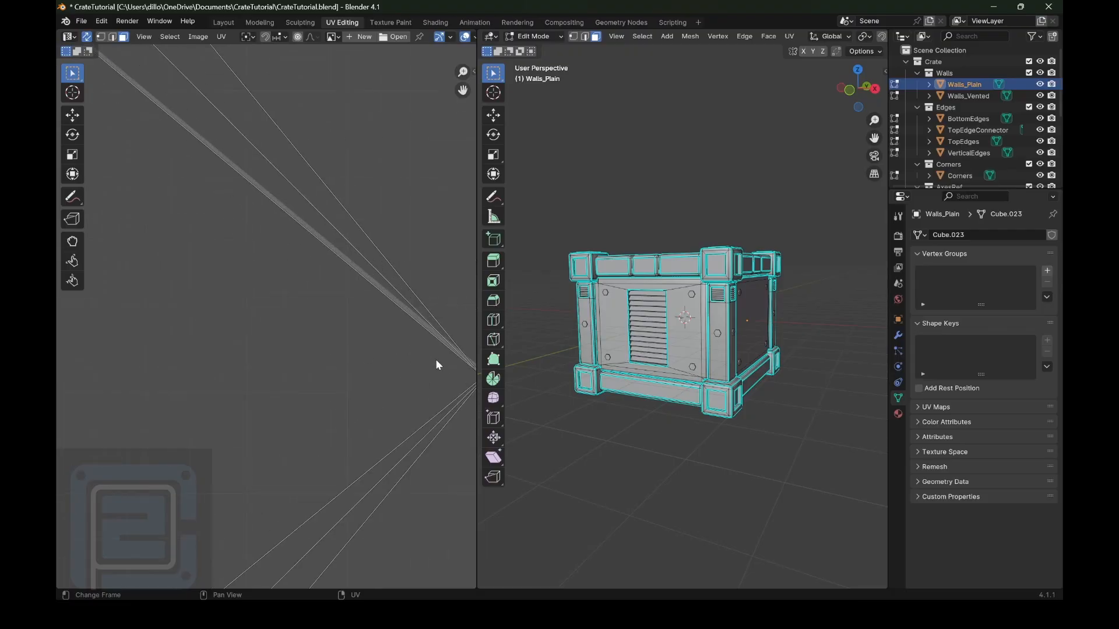
middle_drag(438, 366, 225, 320)
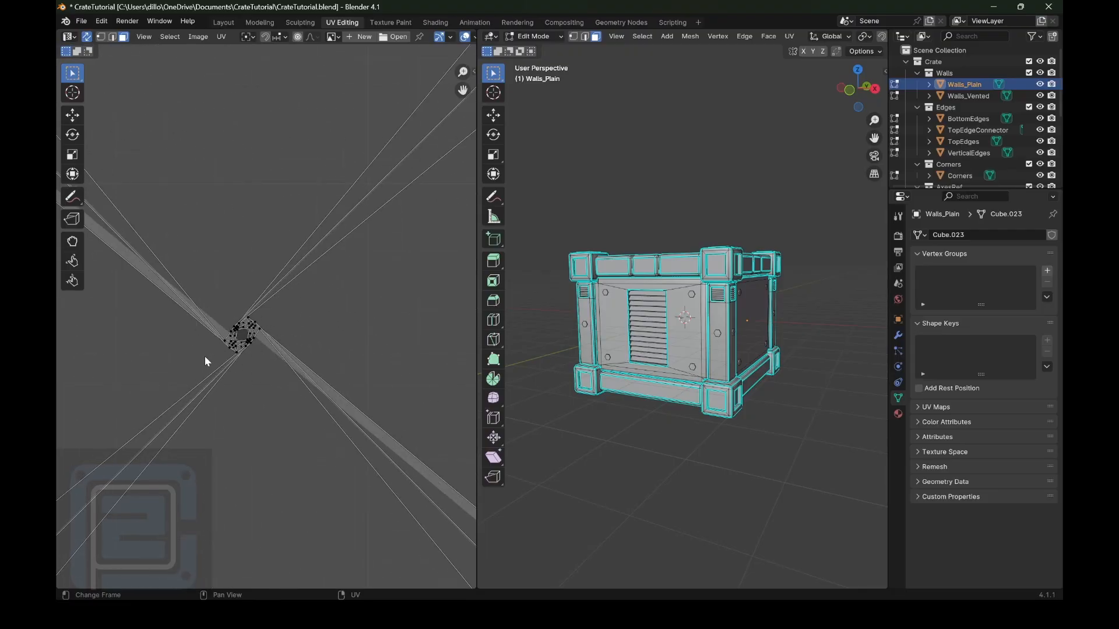
middle_drag(205, 357, 297, 336)
scroll(302, 385, down, 1)
scroll(310, 369, up, 1)
scroll(297, 336, up, 1)
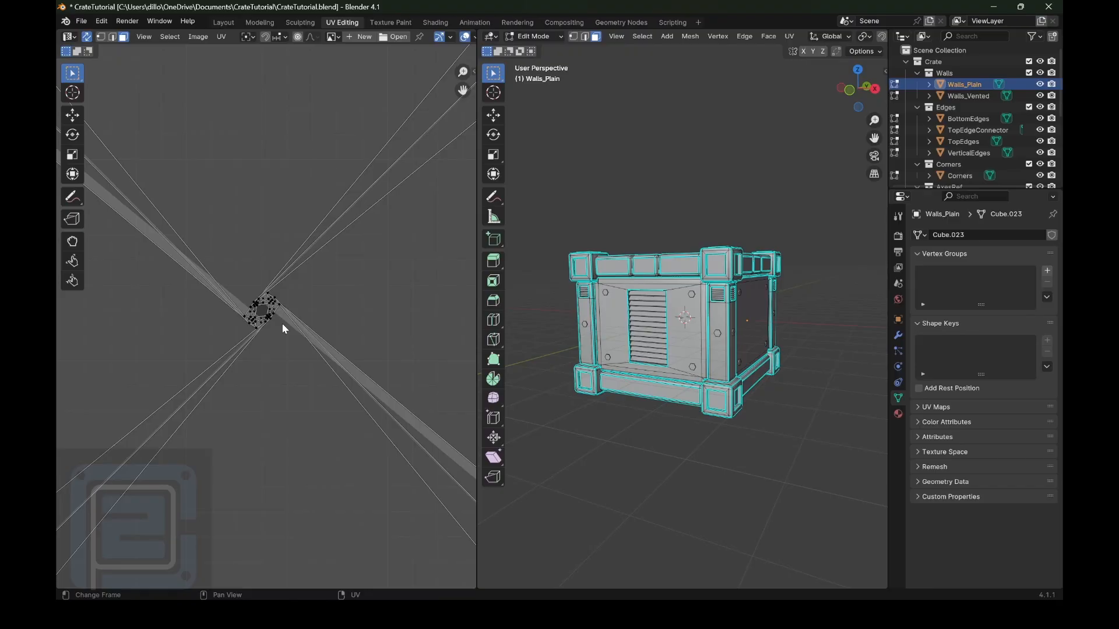
middle_drag(247, 347, 341, 345)
scroll(365, 249, down, 19)
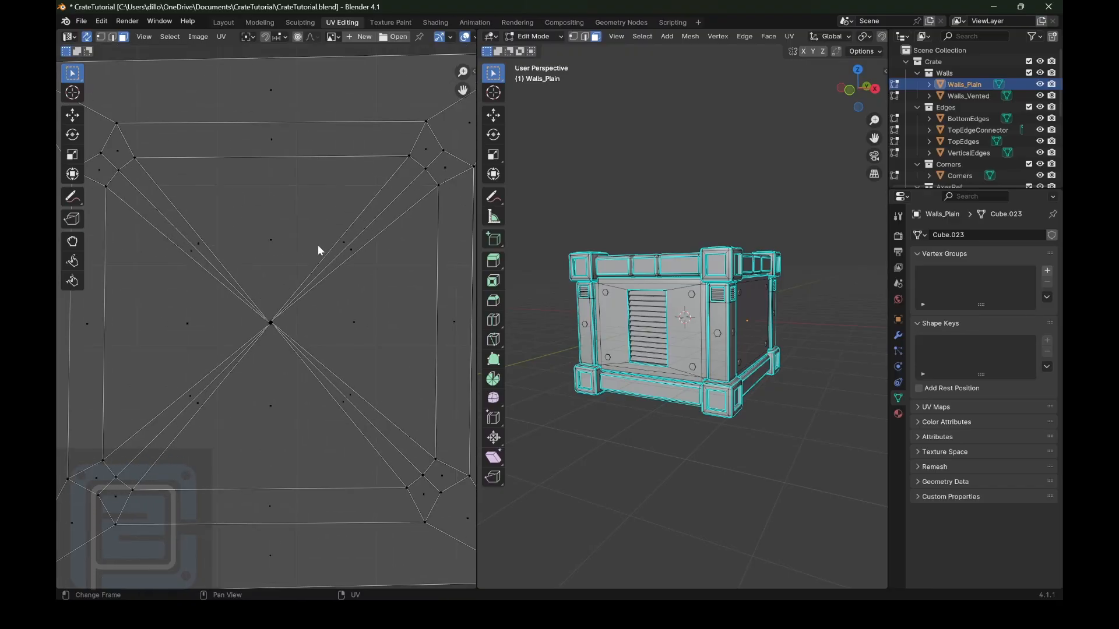
- Select the linked faces of one hexagonal bolt island near the upper edge of the UV layout
scroll(313, 339, up, 3)
middle_drag(273, 240, 103, 275)
scroll(313, 339, up, 2)
middle_drag(441, 367, 95, 344)
scroll(342, 367, down, 3)
scroll(234, 215, up, 3)
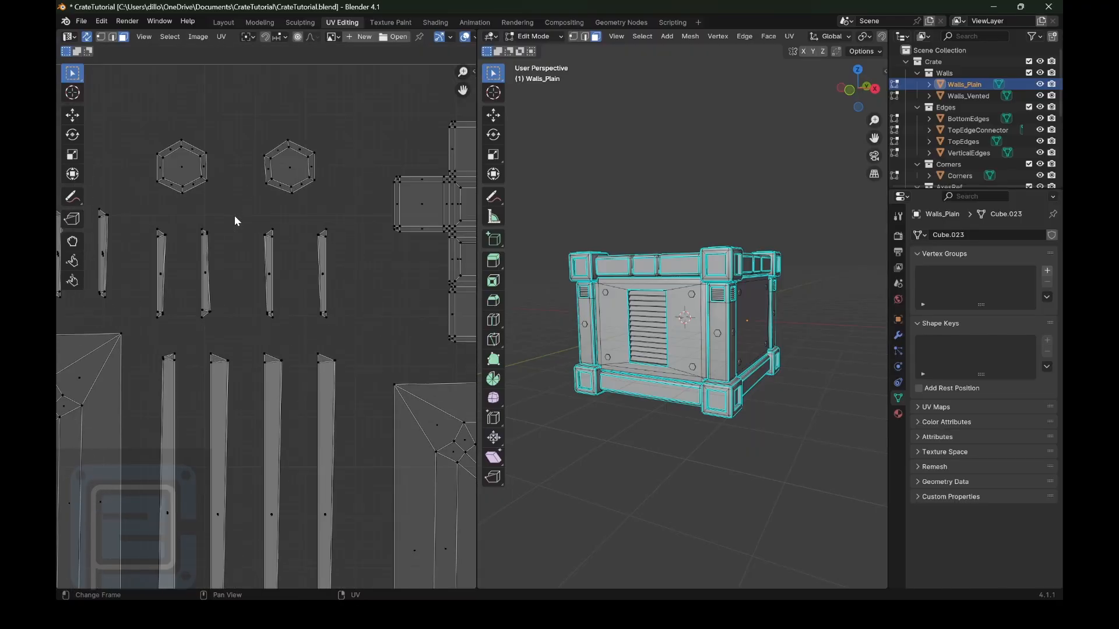
middle_drag(249, 217, 366, 355)
scroll(273, 270, up, 5)
middle_drag(339, 290, 306, 367)
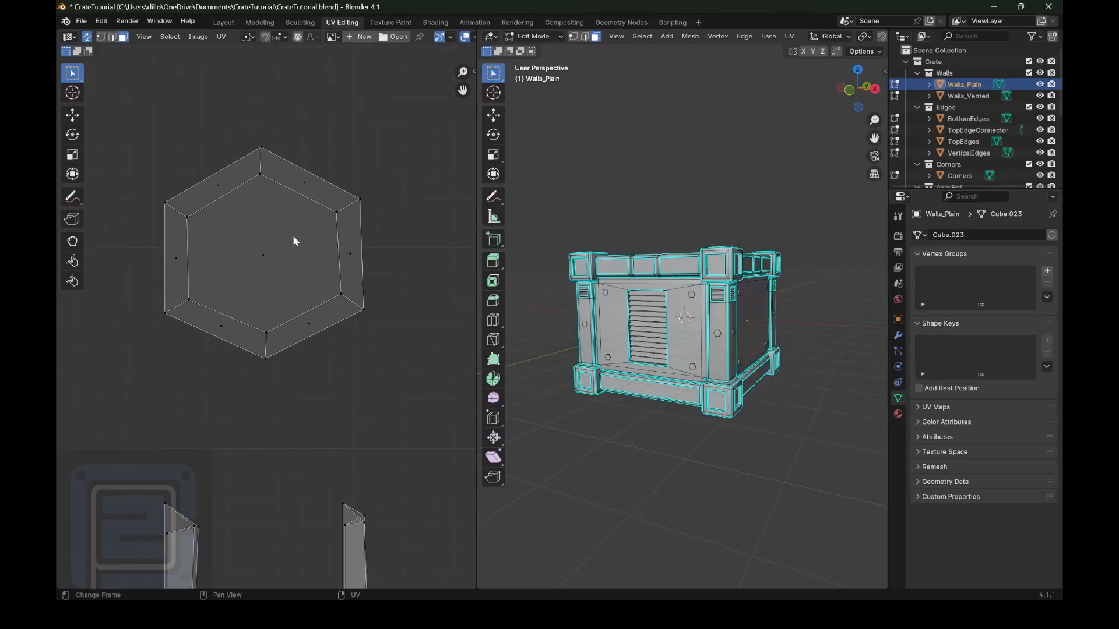
scroll(285, 259, down, 2)
key(l)
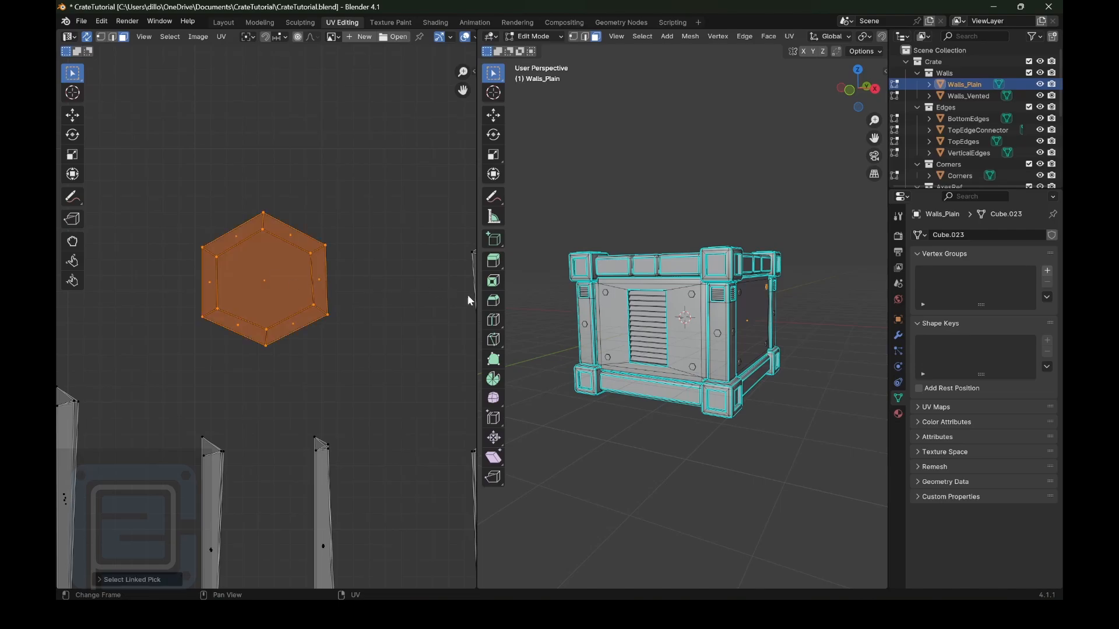
- Locate the selected hexagonal bolt on the crate's plain wall panel and compare it with its UV island
scroll(770, 252, down, 2)
scroll(772, 251, up, 2)
drag(854, 98, 725, 98)
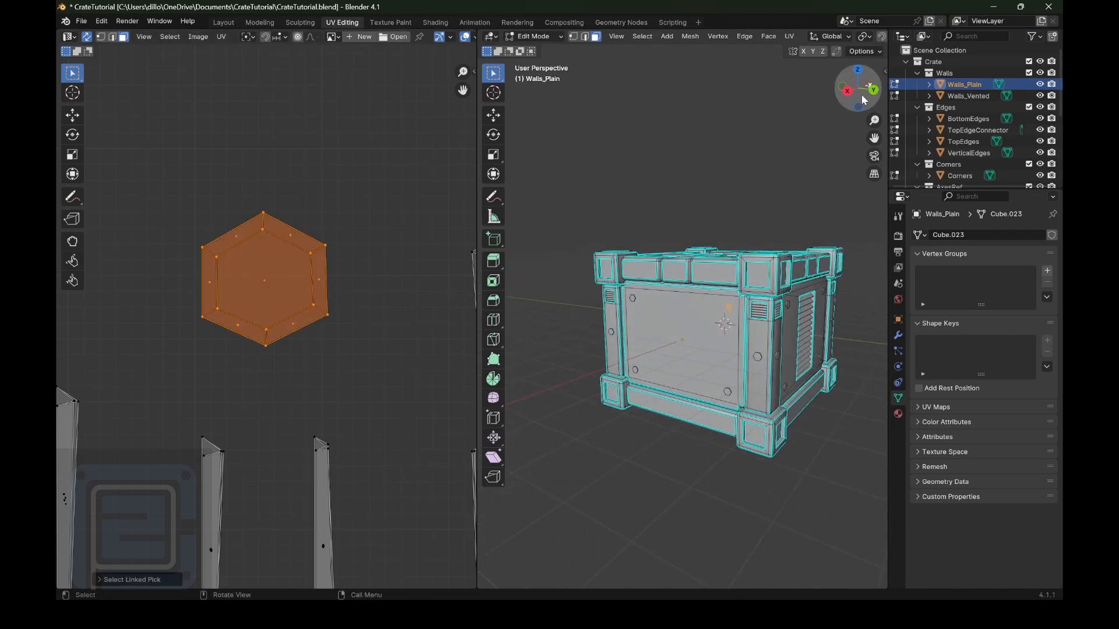
scroll(770, 268, up, 5)
scroll(321, 356, down, 1)
middle_drag(375, 369, 222, 362)
scroll(319, 312, down, 4)
scroll(299, 309, up, 1)
scroll(300, 310, down, 7)
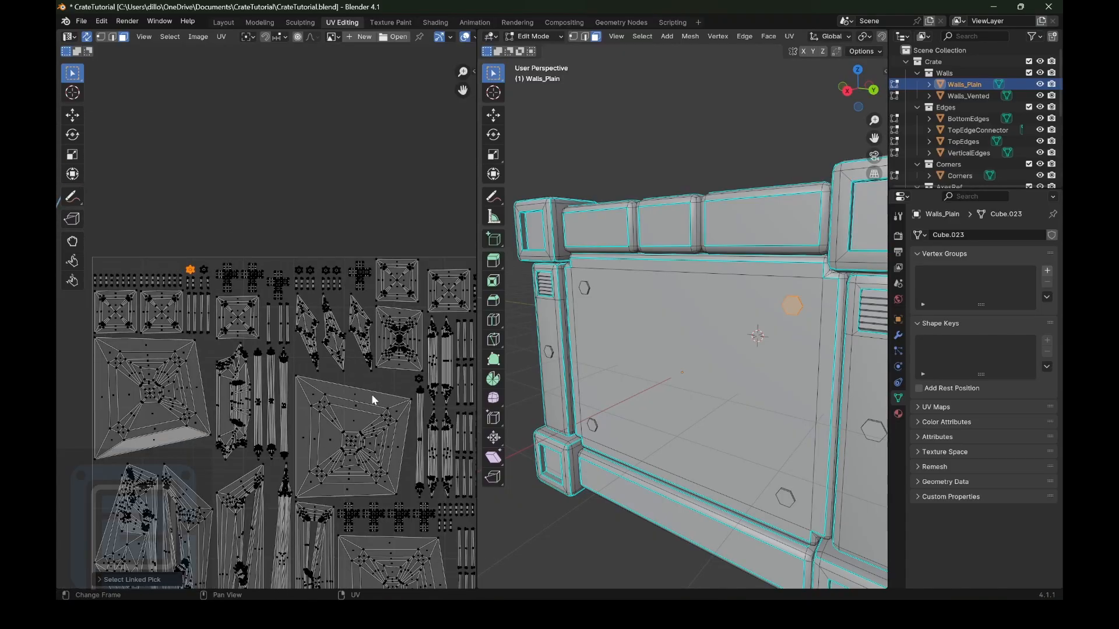
- Select the linked faces of a cross-shaped UV island near the upper edge of the layout
scroll(362, 387, up, 5)
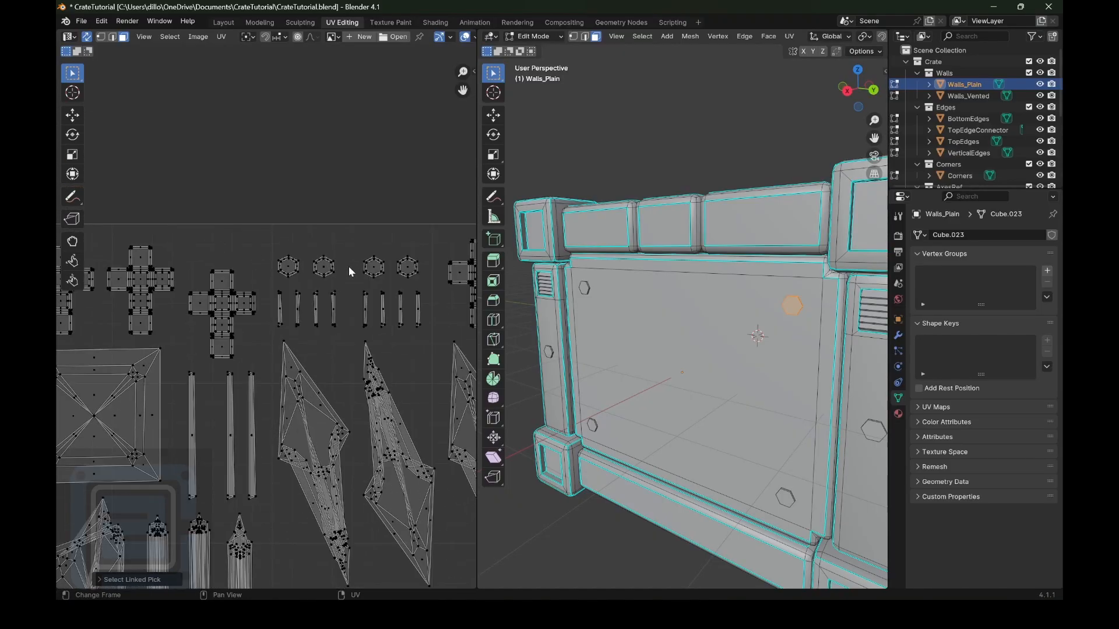
scroll(350, 271, up, 1)
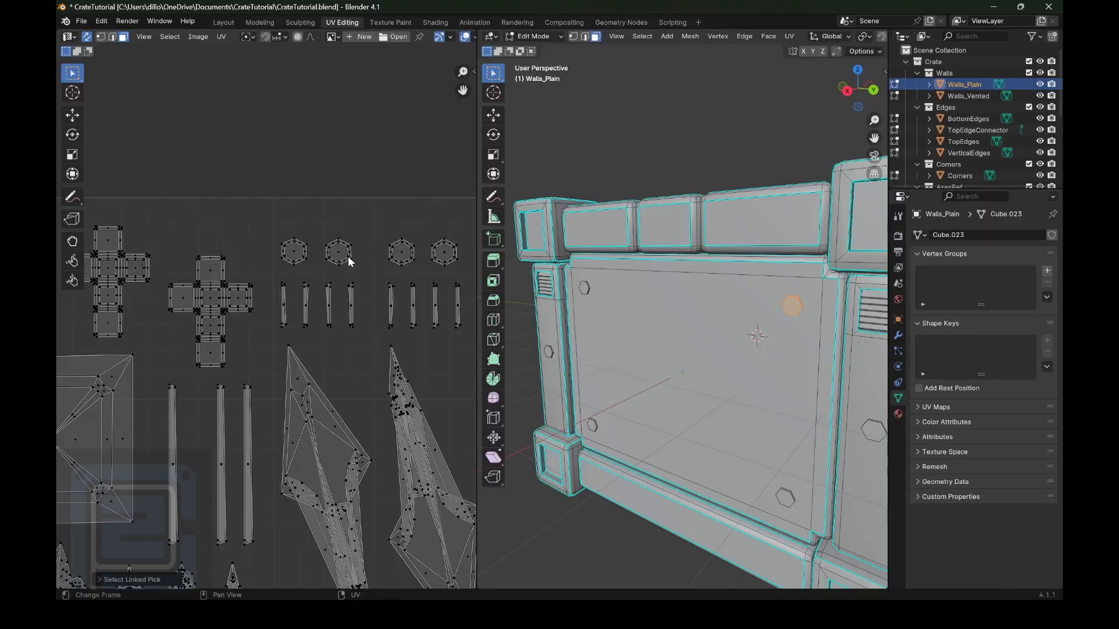
middle_drag(157, 300, 324, 305)
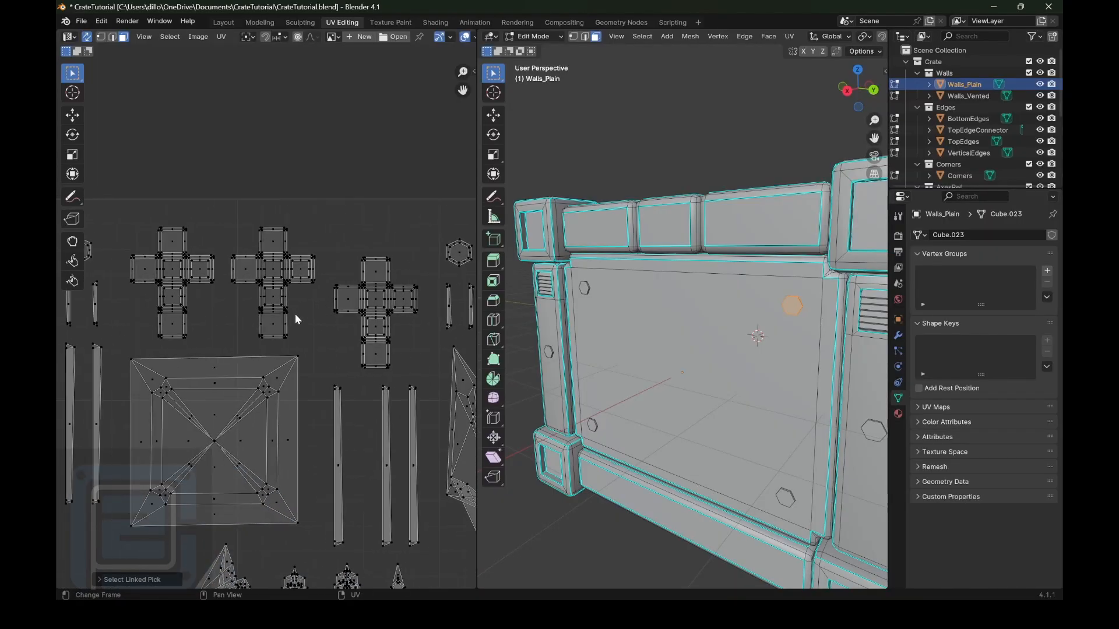
scroll(265, 319, up, 2)
middle_drag(168, 313, 420, 379)
scroll(367, 357, up, 4)
middle_drag(360, 354, 357, 313)
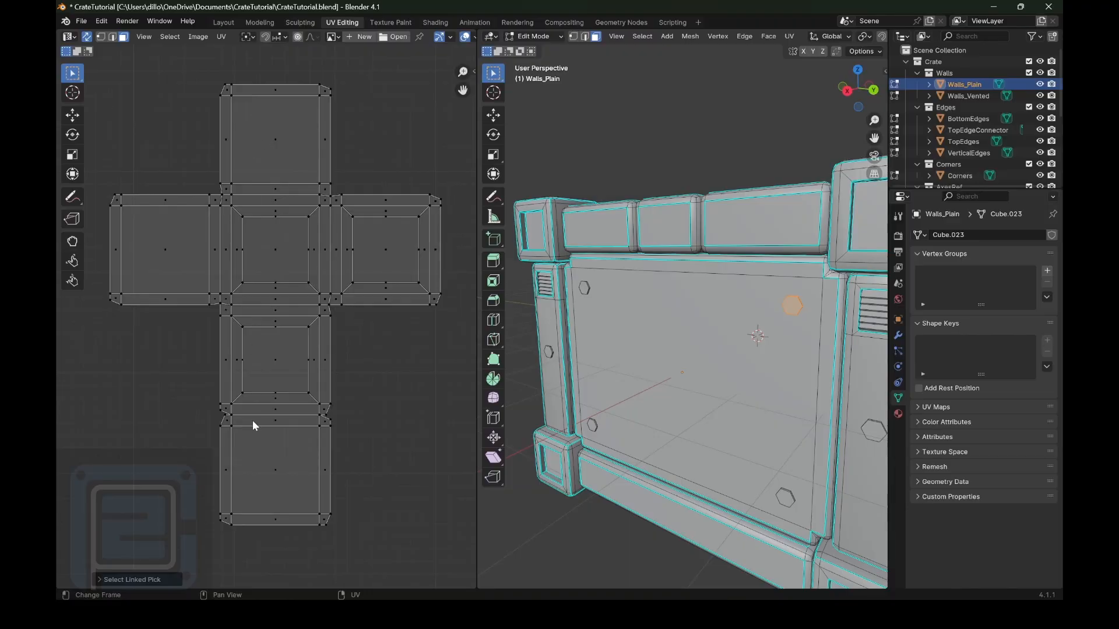
click(417, 420)
key(l)
- Locate the selected corner block on the crate to compare it with its cross-shaped UV island, and clear the selection
scroll(657, 330, down, 1)
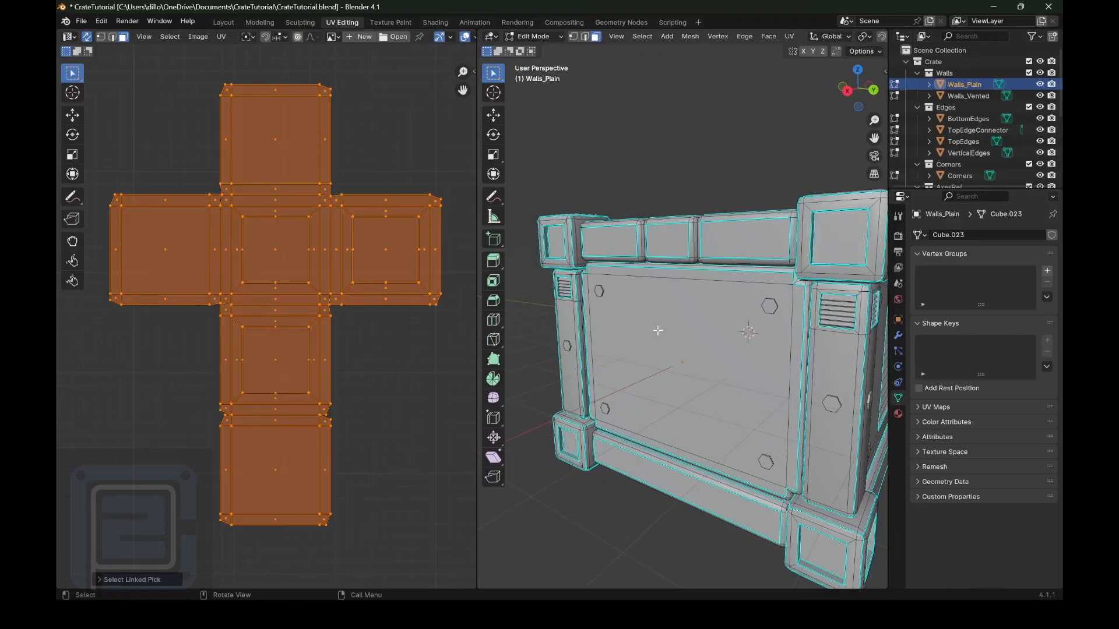
scroll(657, 331, down, 4)
scroll(723, 309, up, 2)
scroll(860, 172, down, 1)
drag(873, 139, 825, 160)
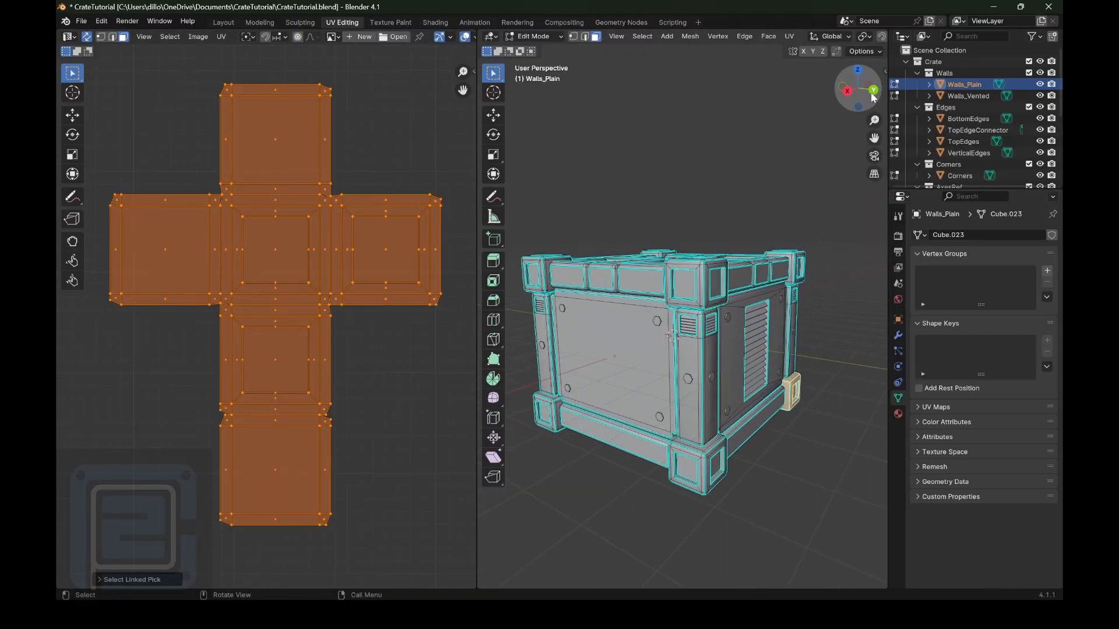
drag(872, 98, 705, 61)
scroll(845, 209, down, 1)
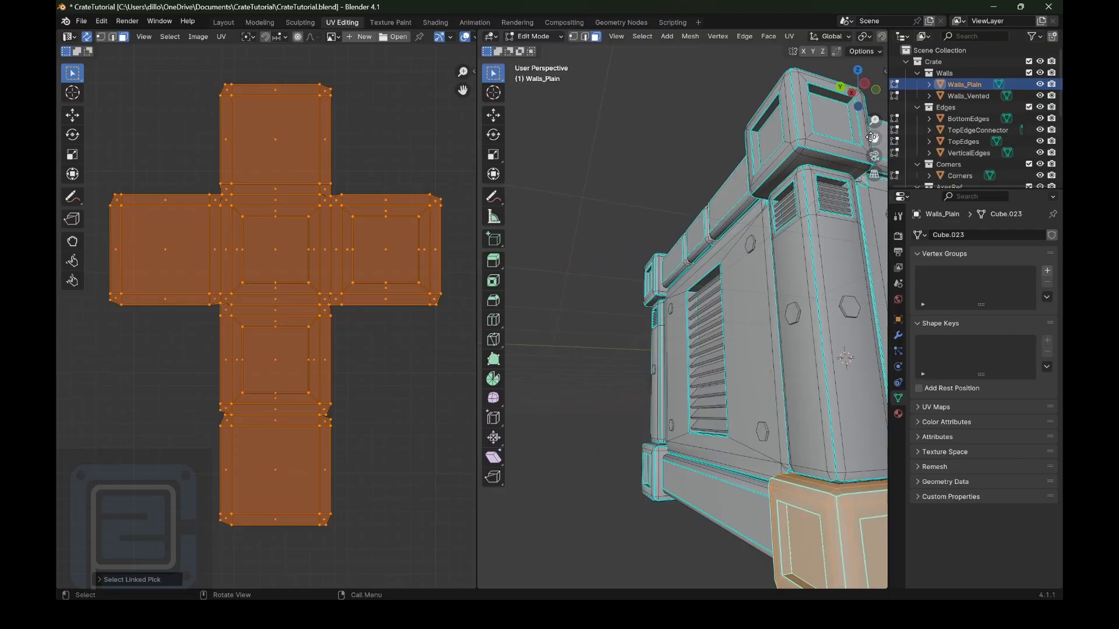
drag(873, 137, 761, 140)
click(400, 387)
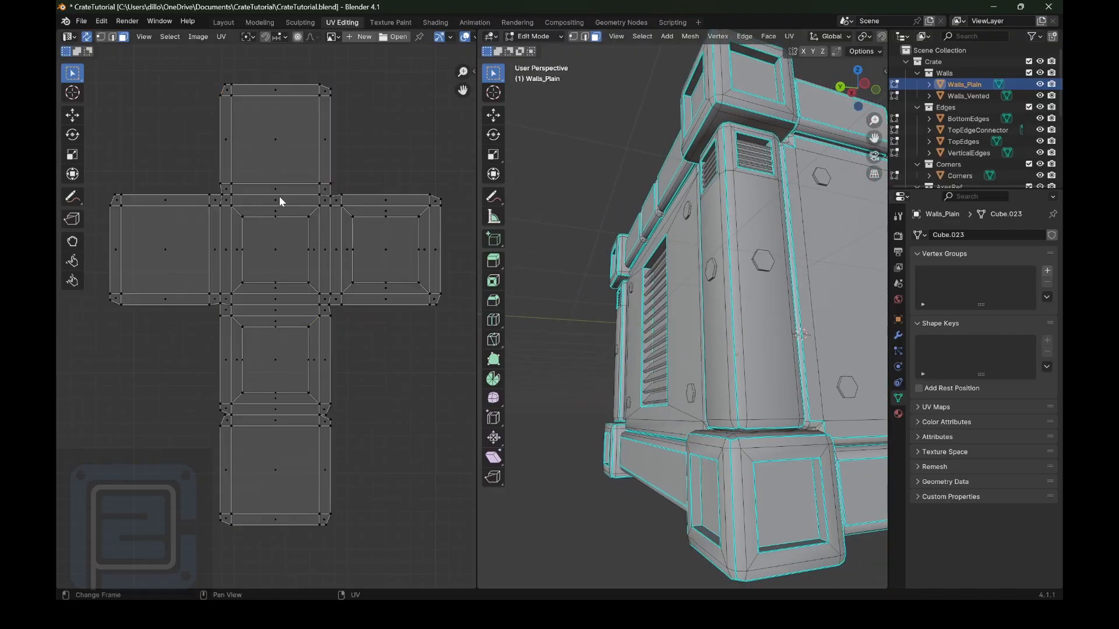
- Examine the other UV islands around the cross-shaped ones, from the square panels to the elongated pieces, across the whole layout
scroll(324, 388, down, 4)
scroll(362, 404, down, 3)
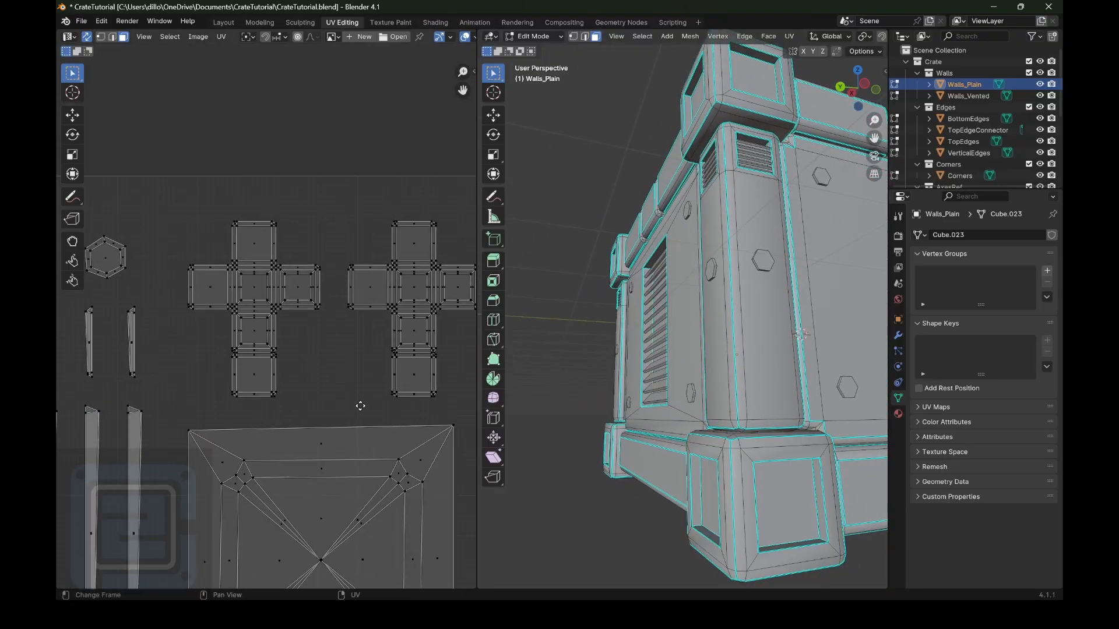
middle_drag(415, 463, 287, 134)
scroll(289, 221, down, 4)
scroll(289, 341, down, 1)
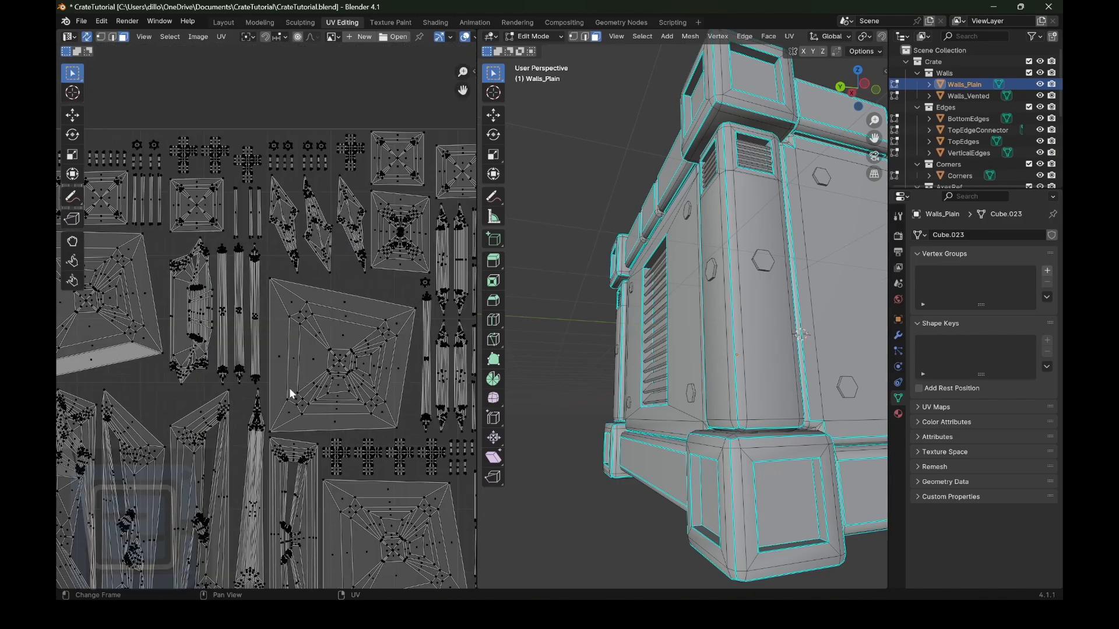
middle_drag(287, 455, 378, 327)
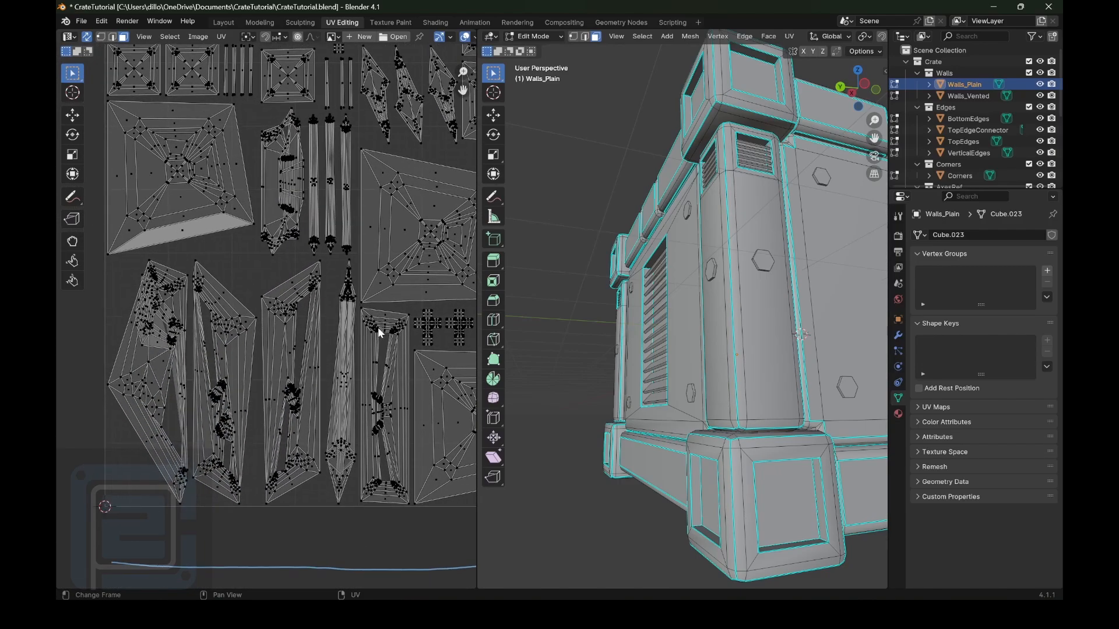
scroll(382, 369, down, 3)
scroll(706, 299, down, 4)
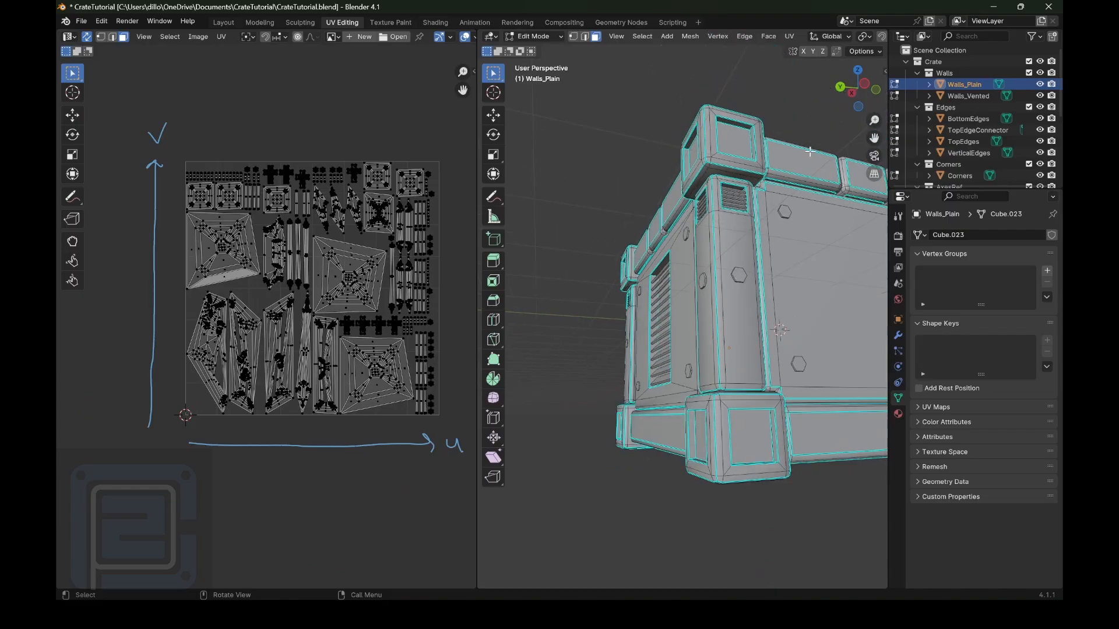
- Review the vented side and top of the crate against the complete UV layout
middle_drag(705, 299, 546, 234)
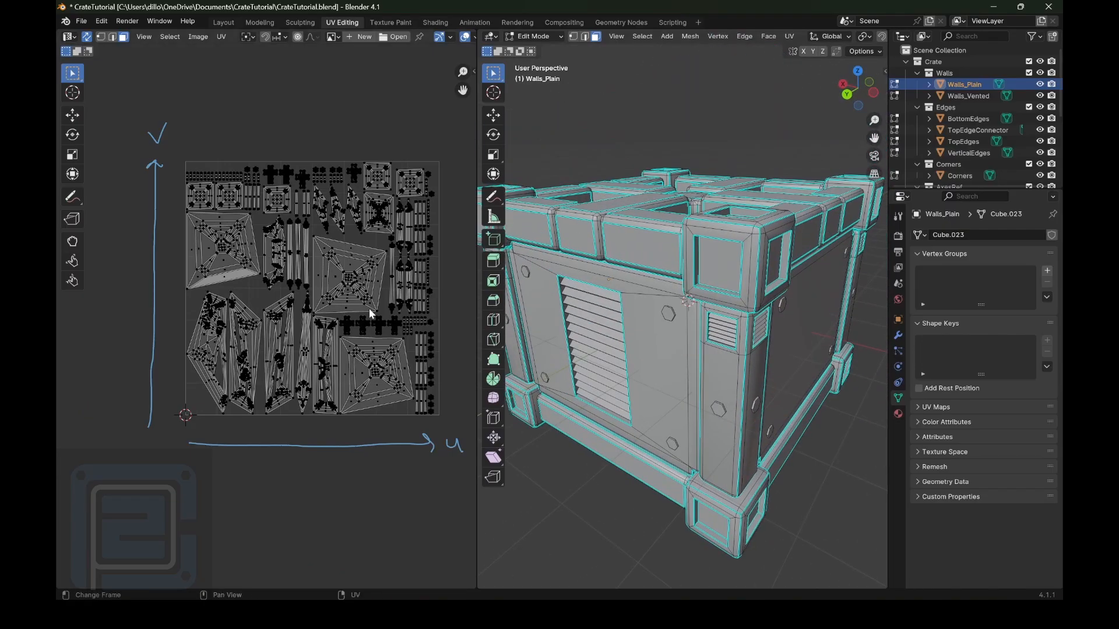
scroll(354, 290, up, 3)
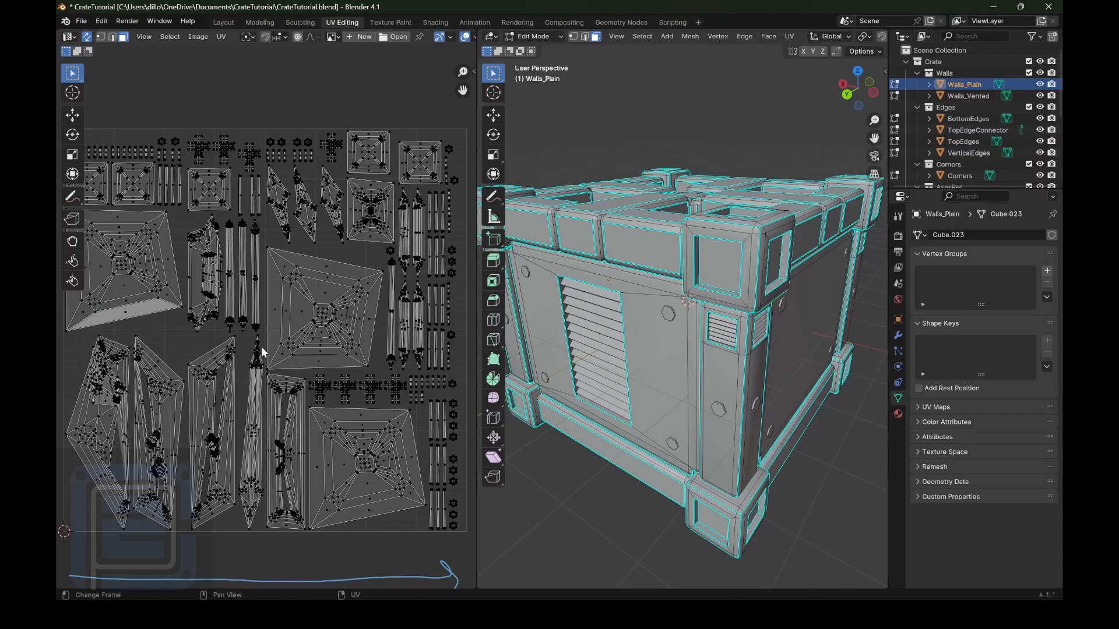
scroll(261, 346, down, 2)
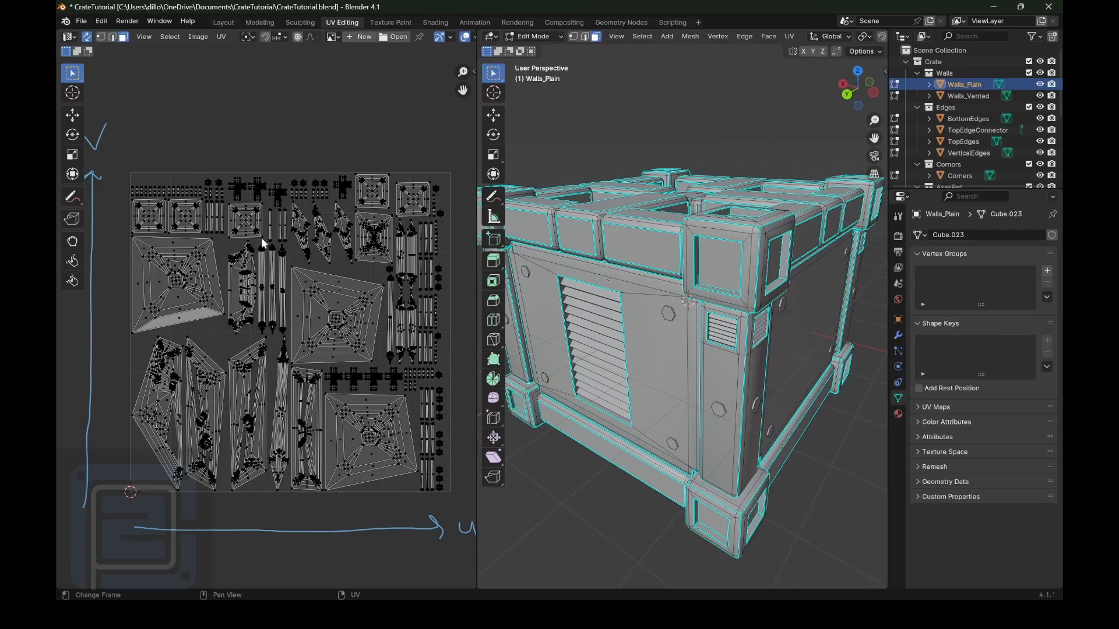
scroll(263, 238, down, 1)
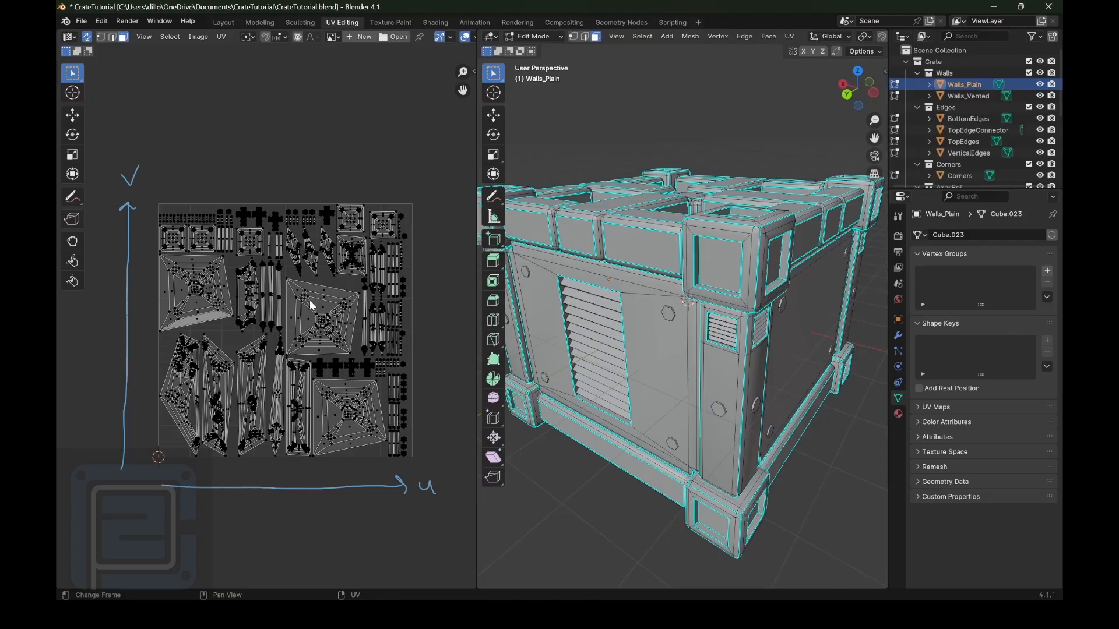
scroll(310, 300, up, 1)
scroll(333, 367, down, 1)
middle_drag(406, 375, 356, 356)
middle_drag(280, 411, 352, 424)
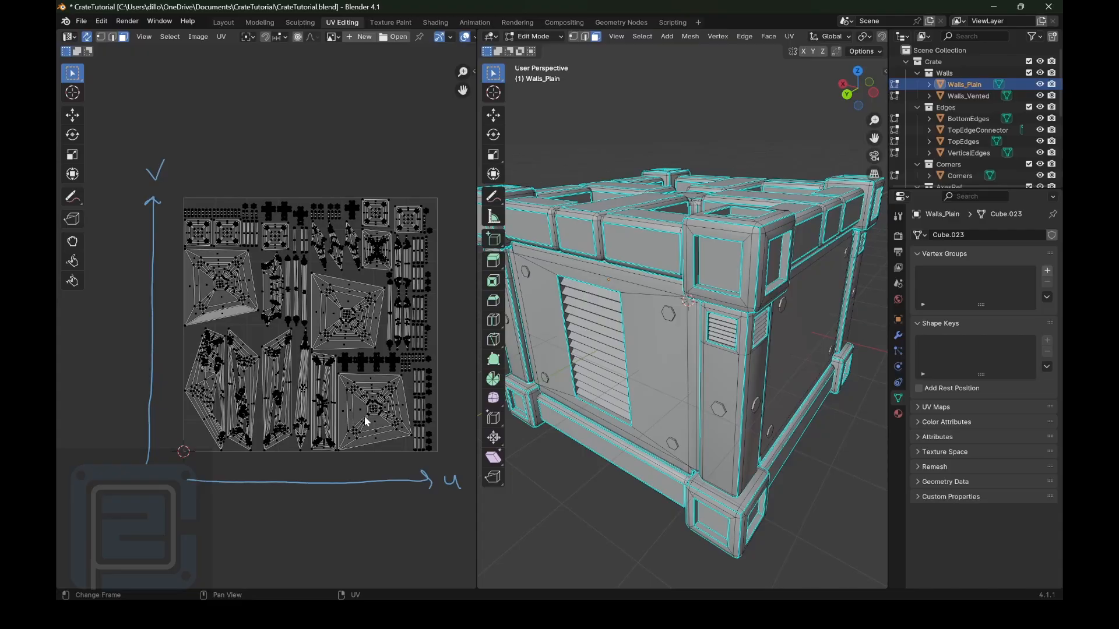
scroll(694, 293, down, 2)
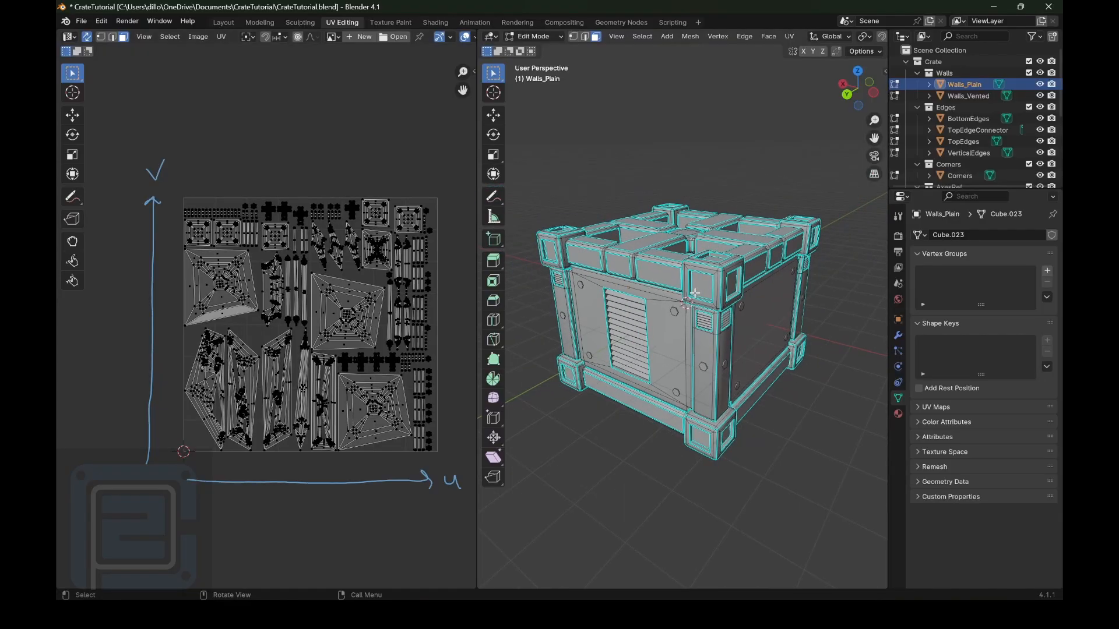